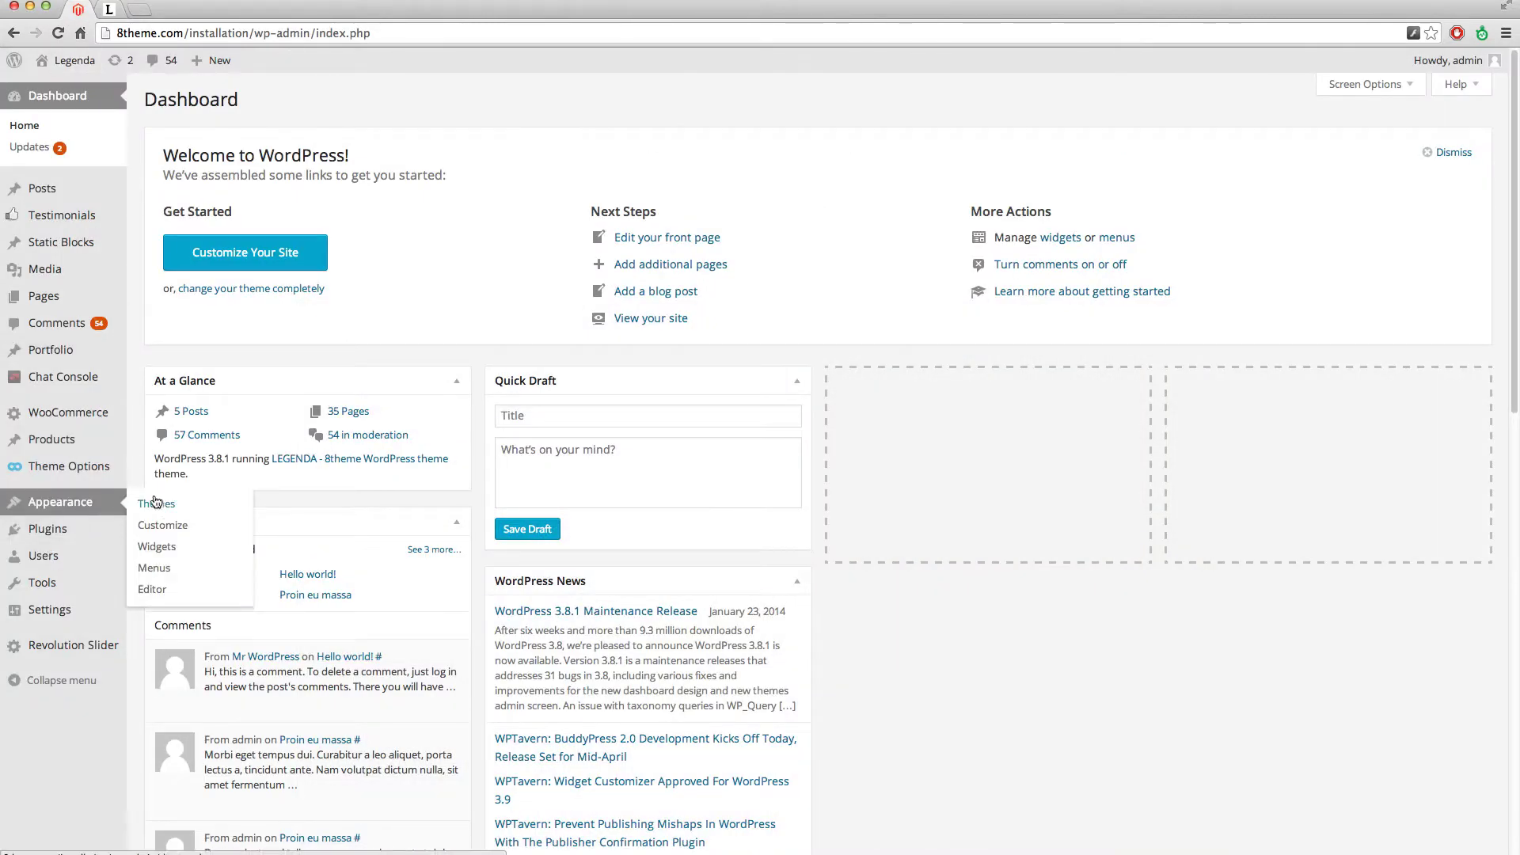
Go from the Dashboard to the Appearance > Menus editor.
{"action": "left_click", "coordinate": [158, 572]}
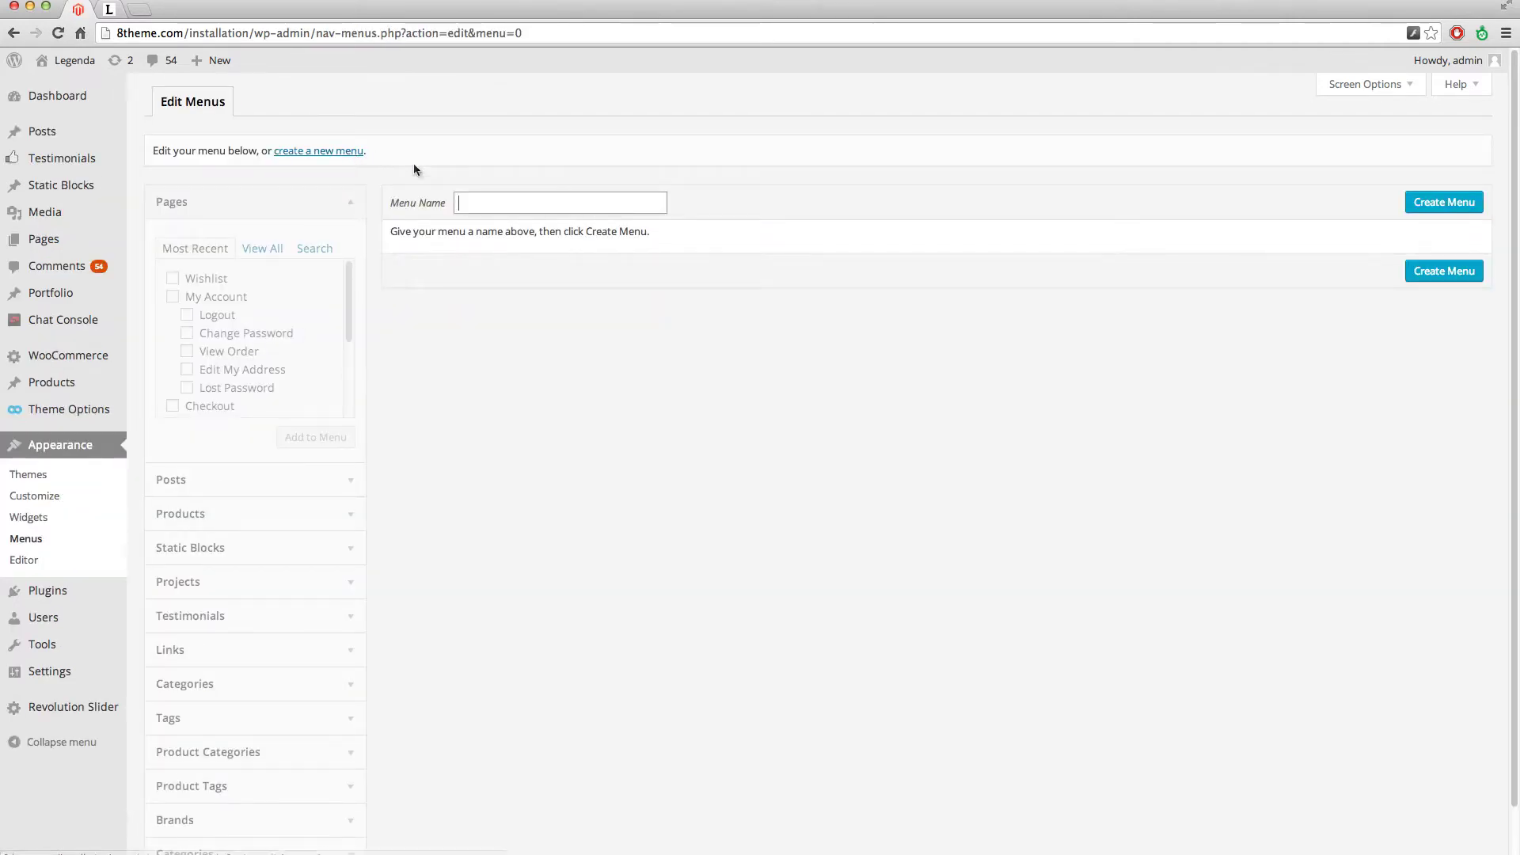
Create a new menu named 'Main navigation'.
{"action": "left_click", "coordinate": [460, 202]}
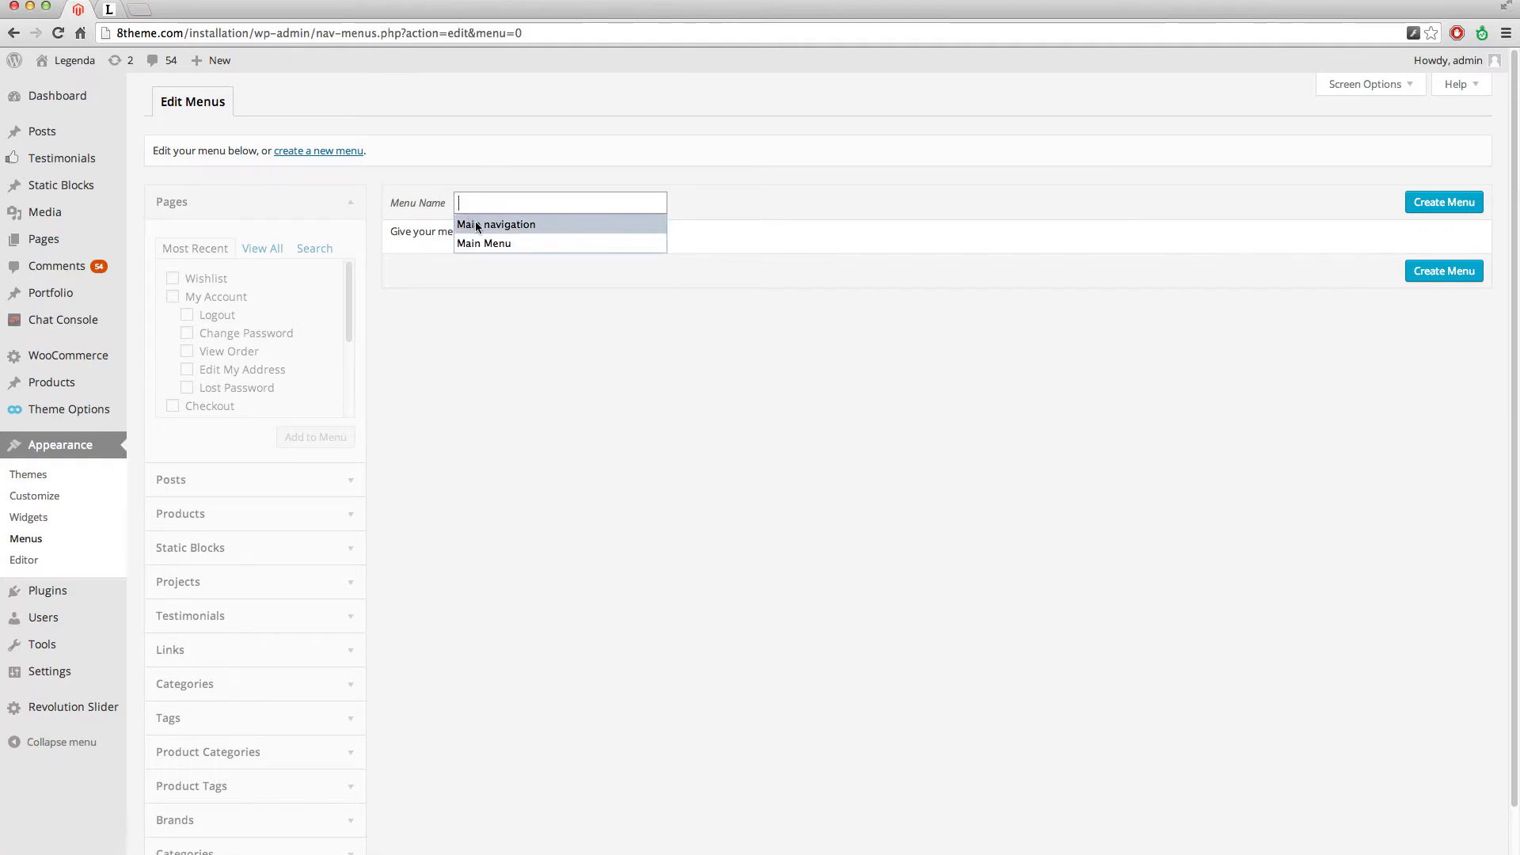
{"action": "left_click", "coordinate": [476, 225]}
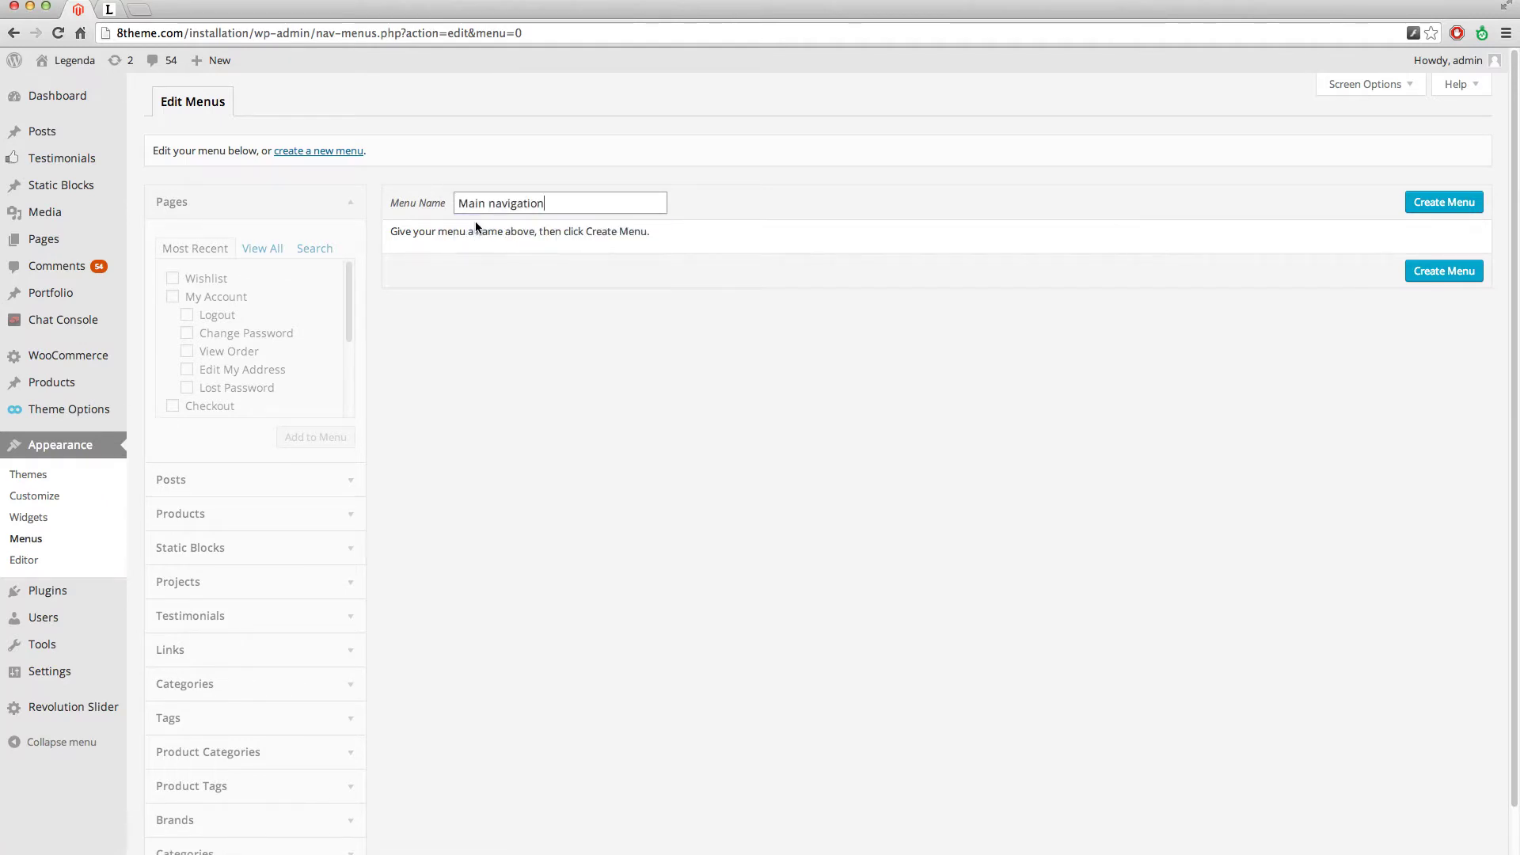
{"action": "left_click", "coordinate": [1467, 211]}
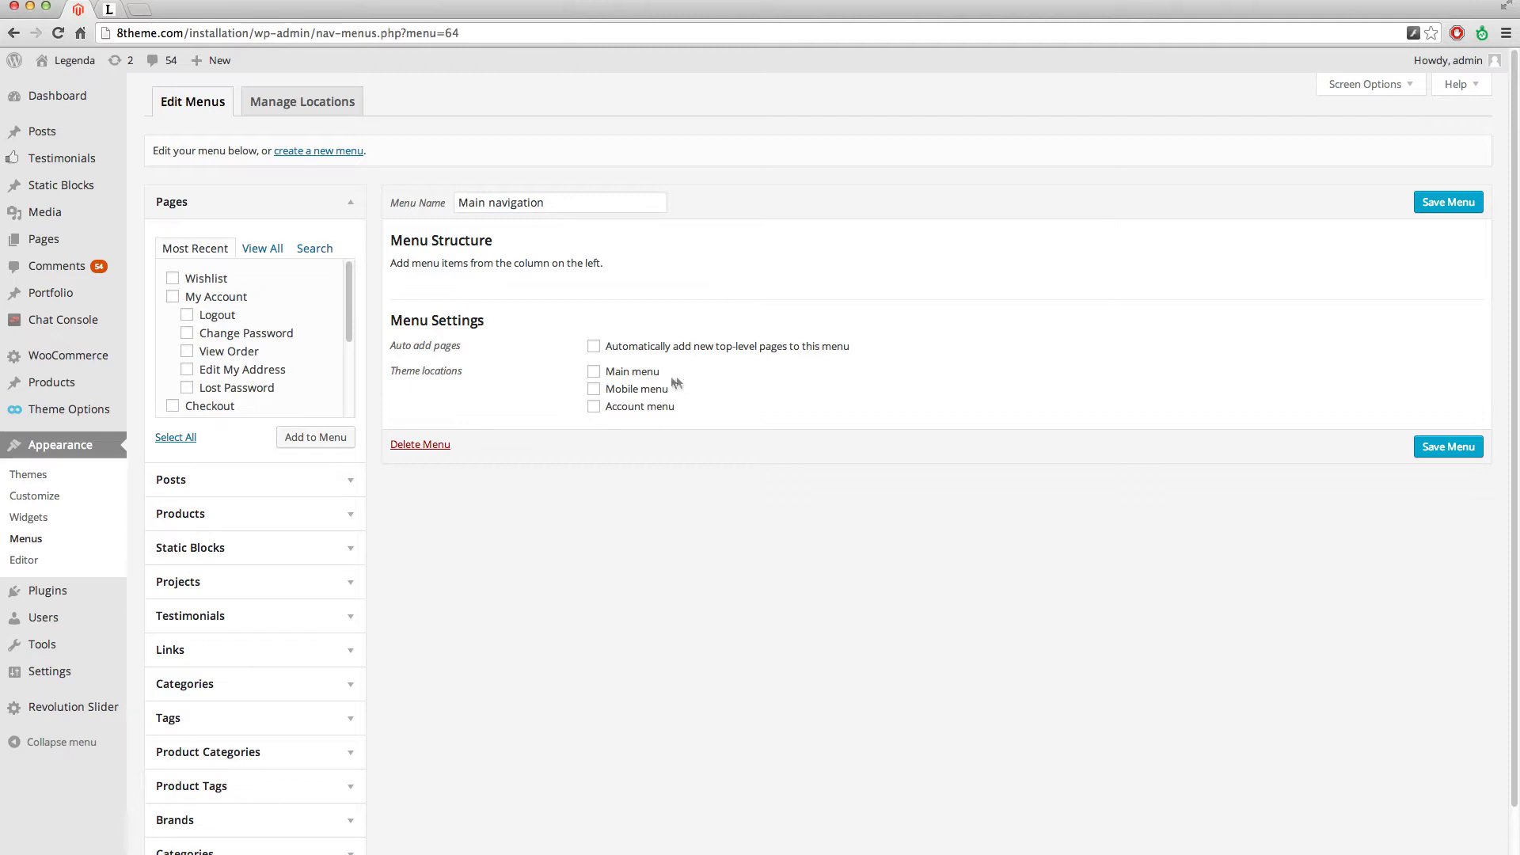
Assign the menu to the Main menu and Mobile menu locations and save it.
{"action": "left_click", "coordinate": [594, 372]}
{"action": "left_click", "coordinate": [593, 389]}
{"action": "left_click", "coordinate": [1446, 450]}
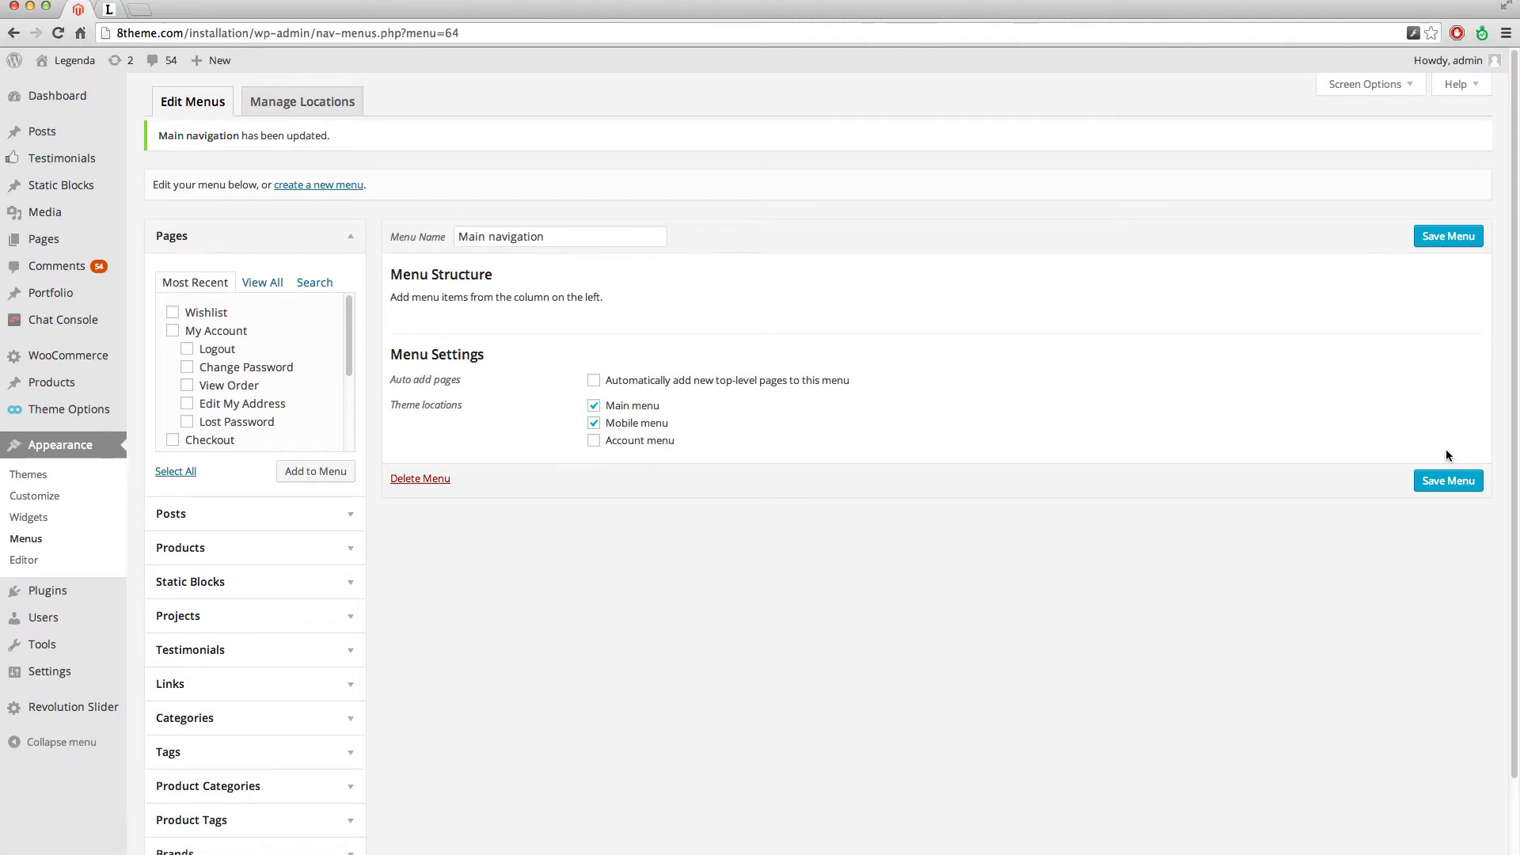
Add the Checkout, Checkout → Pay and Order Received pages to the menu.
{"action": "left_click", "coordinate": [1365, 84]}
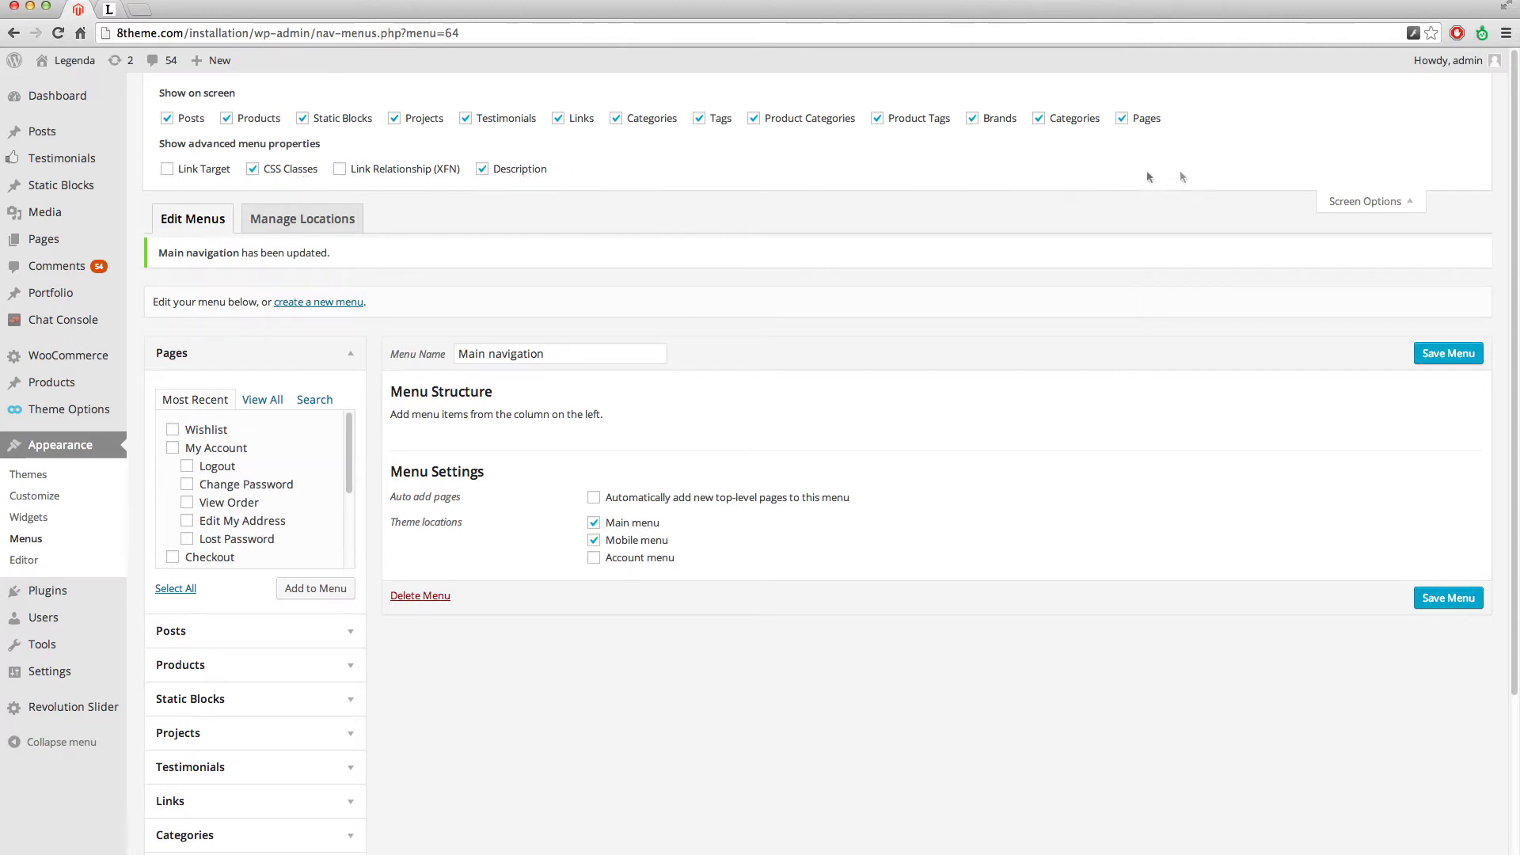
{"action": "left_click", "coordinate": [1390, 204]}
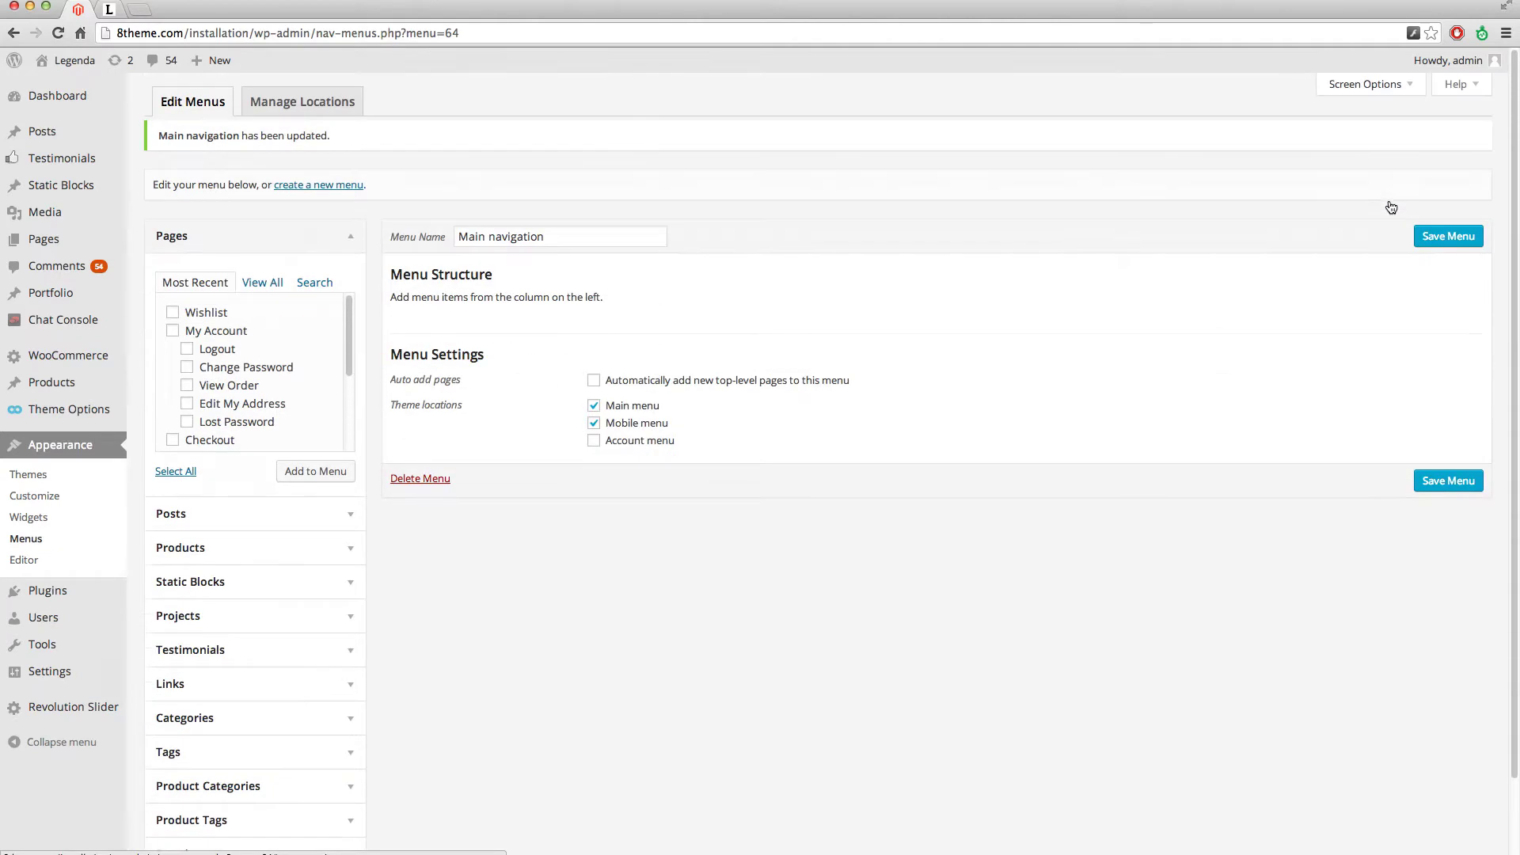
{"action": "left_click", "coordinate": [262, 284]}
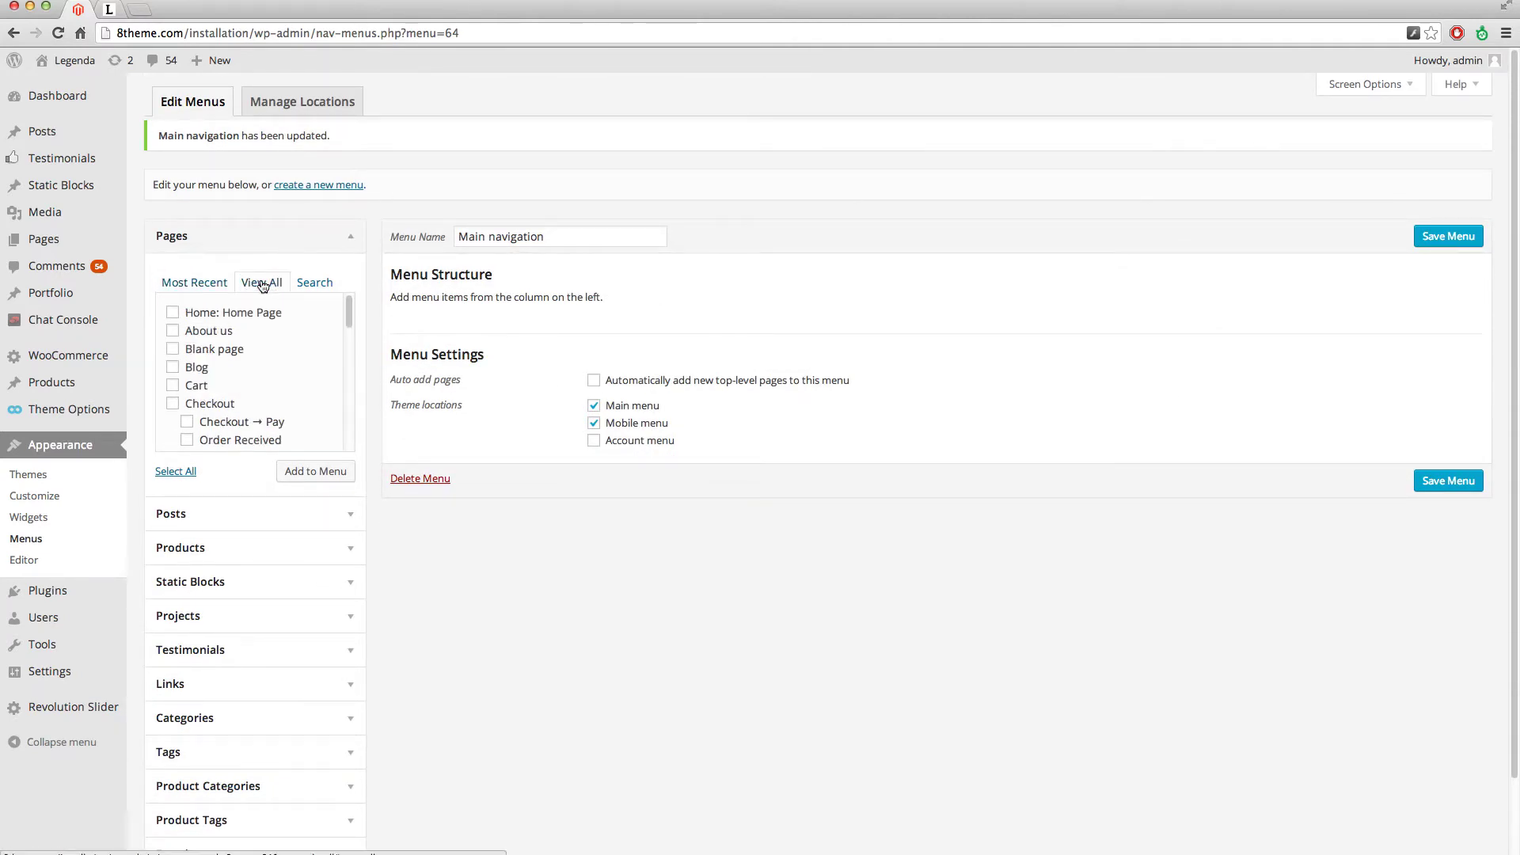
{"action": "left_click", "coordinate": [174, 404]}
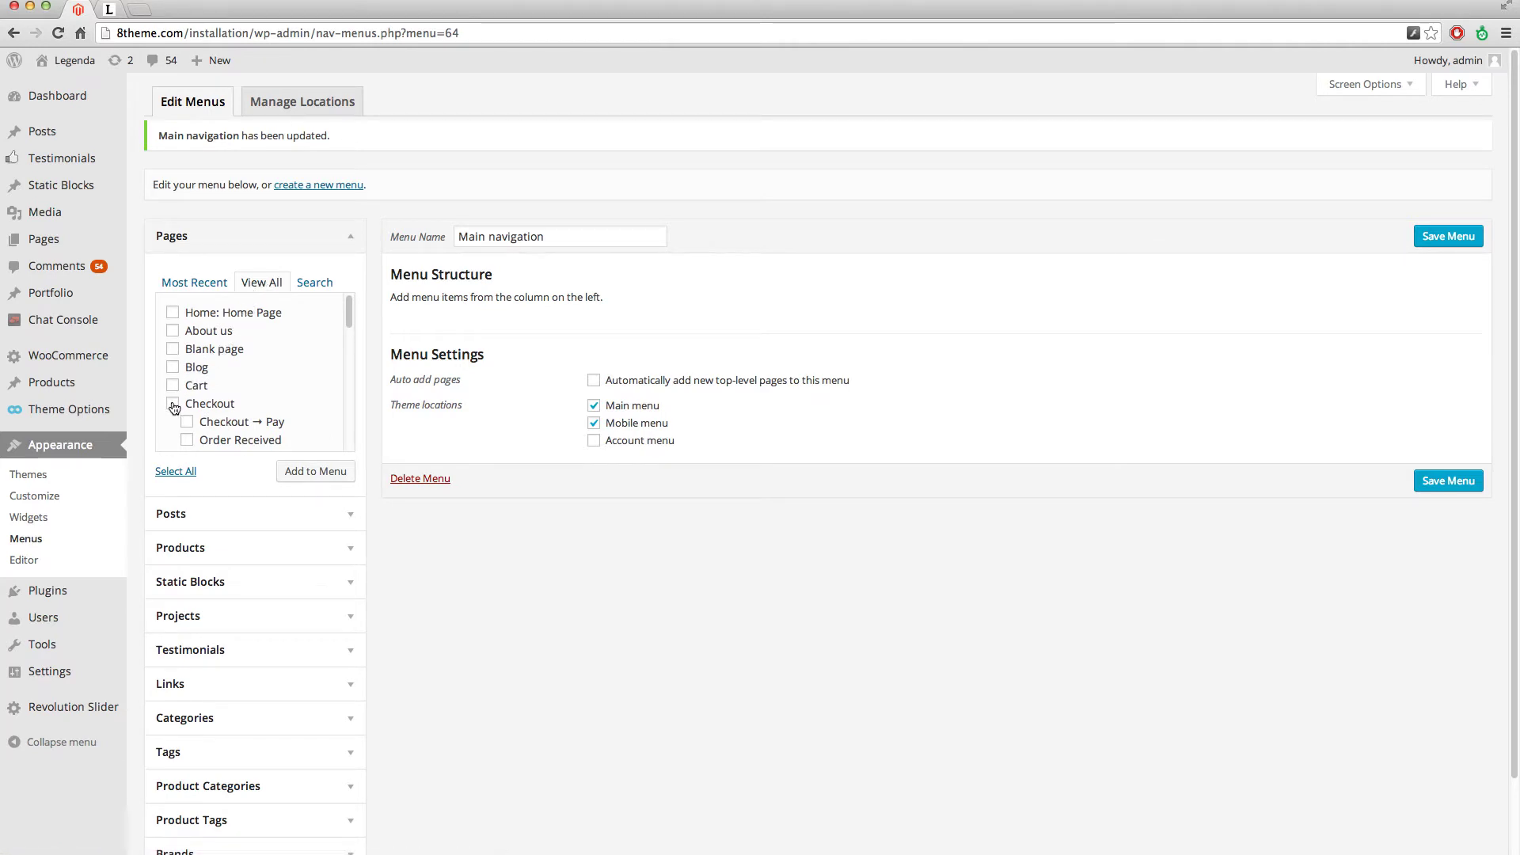
{"action": "left_click", "coordinate": [186, 422]}
{"action": "left_click", "coordinate": [186, 440]}
{"action": "scroll", "coordinate": [283, 405], "scroll_direction": "down", "scroll_amount": 2}
{"action": "scroll", "coordinate": [285, 405], "scroll_direction": "down", "scroll_amount": 1}
{"action": "left_click", "coordinate": [316, 472]}
{"action": "scroll", "coordinate": [285, 375], "scroll_direction": "down", "scroll_amount": 1}
Add Home Page, Our Services, Shop and the five sidebar pages to the menu.
{"action": "left_click", "coordinate": [220, 408]}
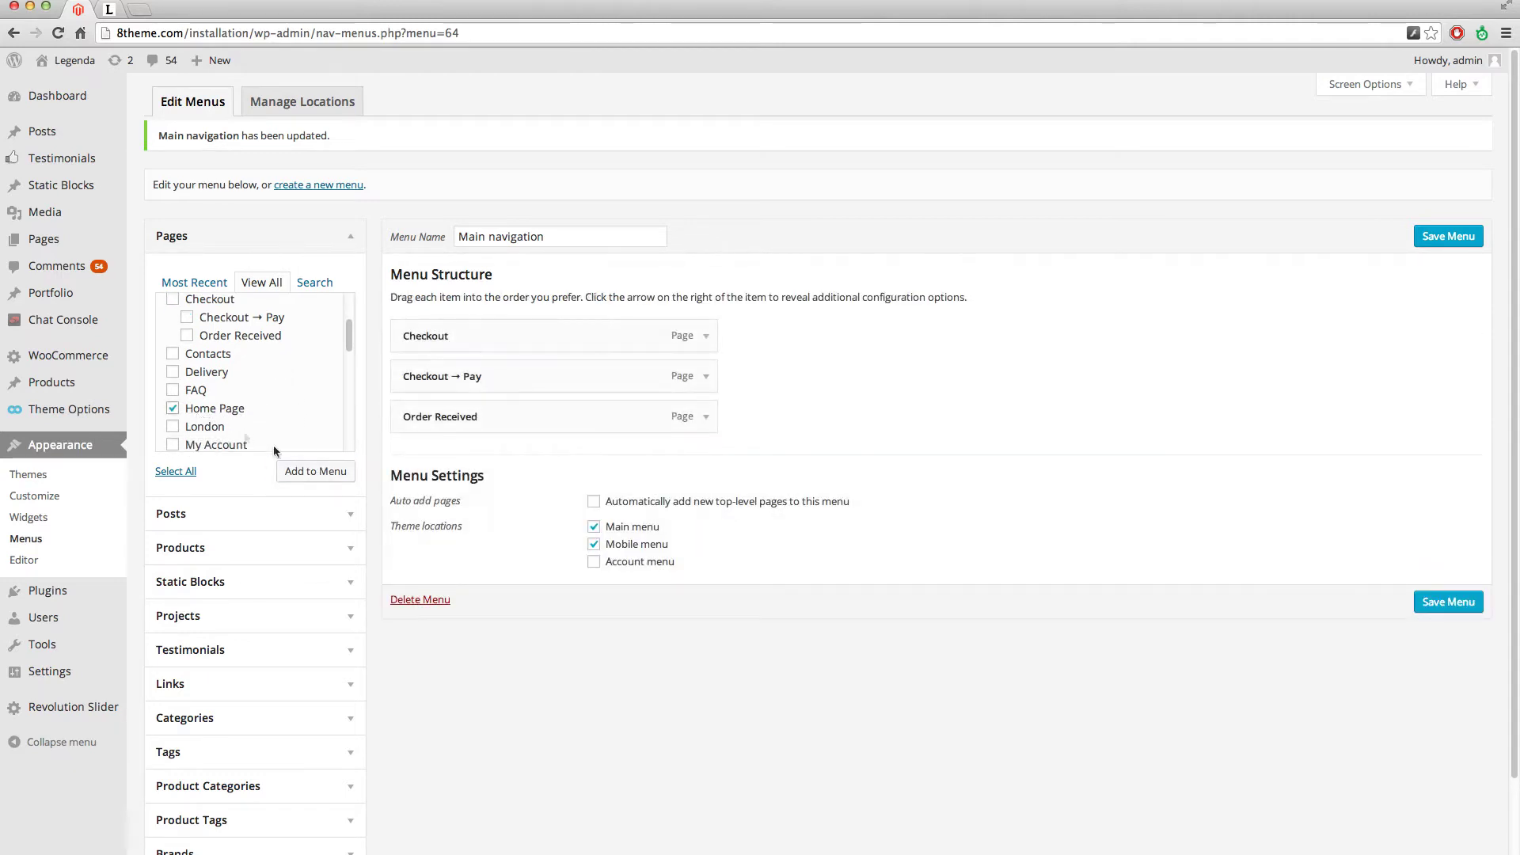
{"action": "left_click", "coordinate": [316, 471]}
{"action": "scroll", "coordinate": [278, 412], "scroll_direction": "down", "scroll_amount": 3}
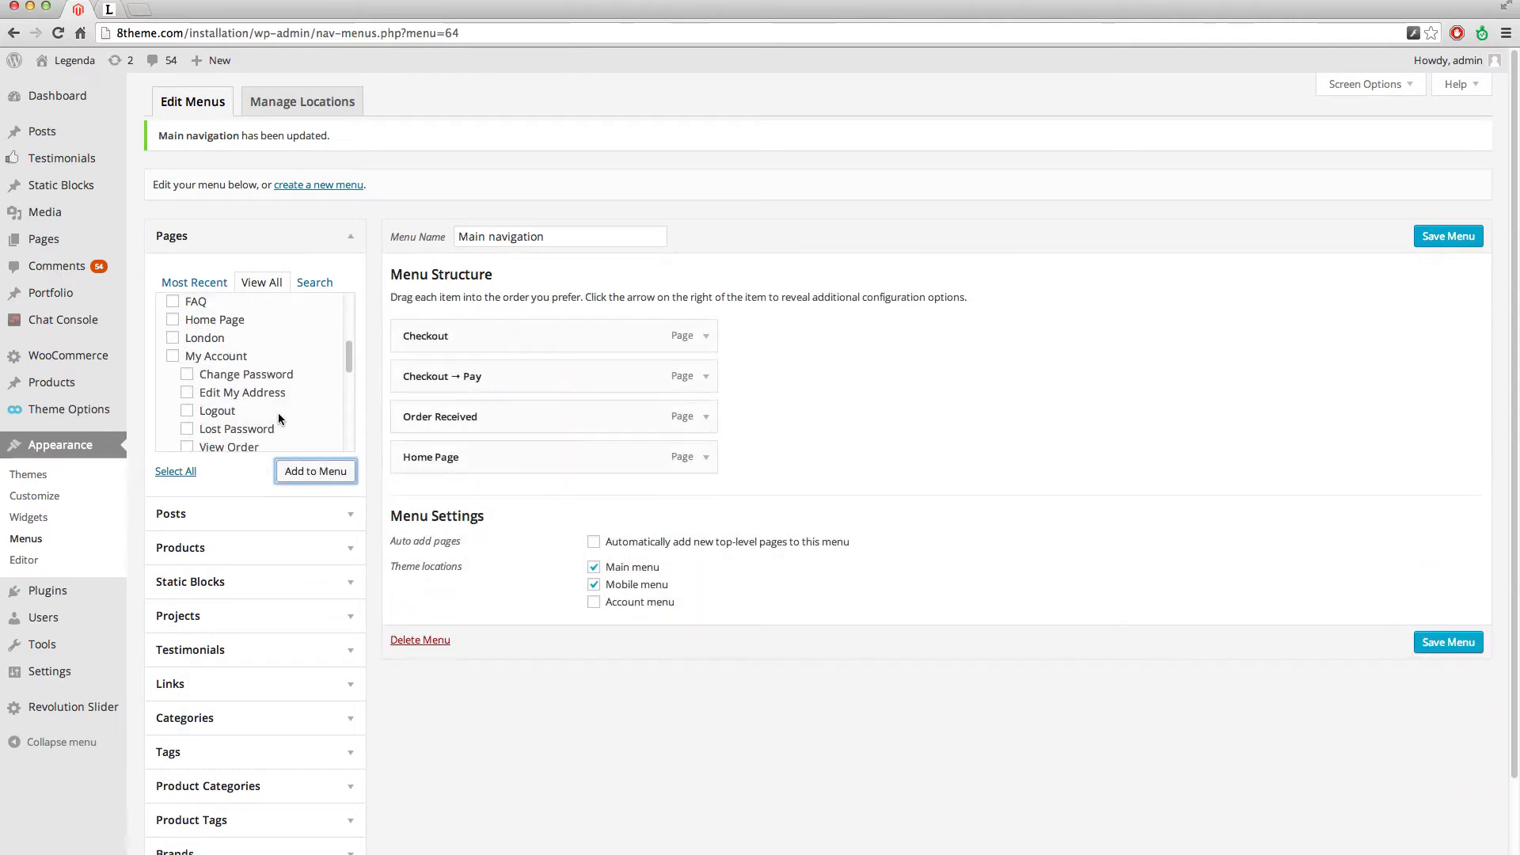
{"action": "scroll", "coordinate": [279, 413], "scroll_direction": "down", "scroll_amount": 2}
{"action": "left_click", "coordinate": [210, 406]}
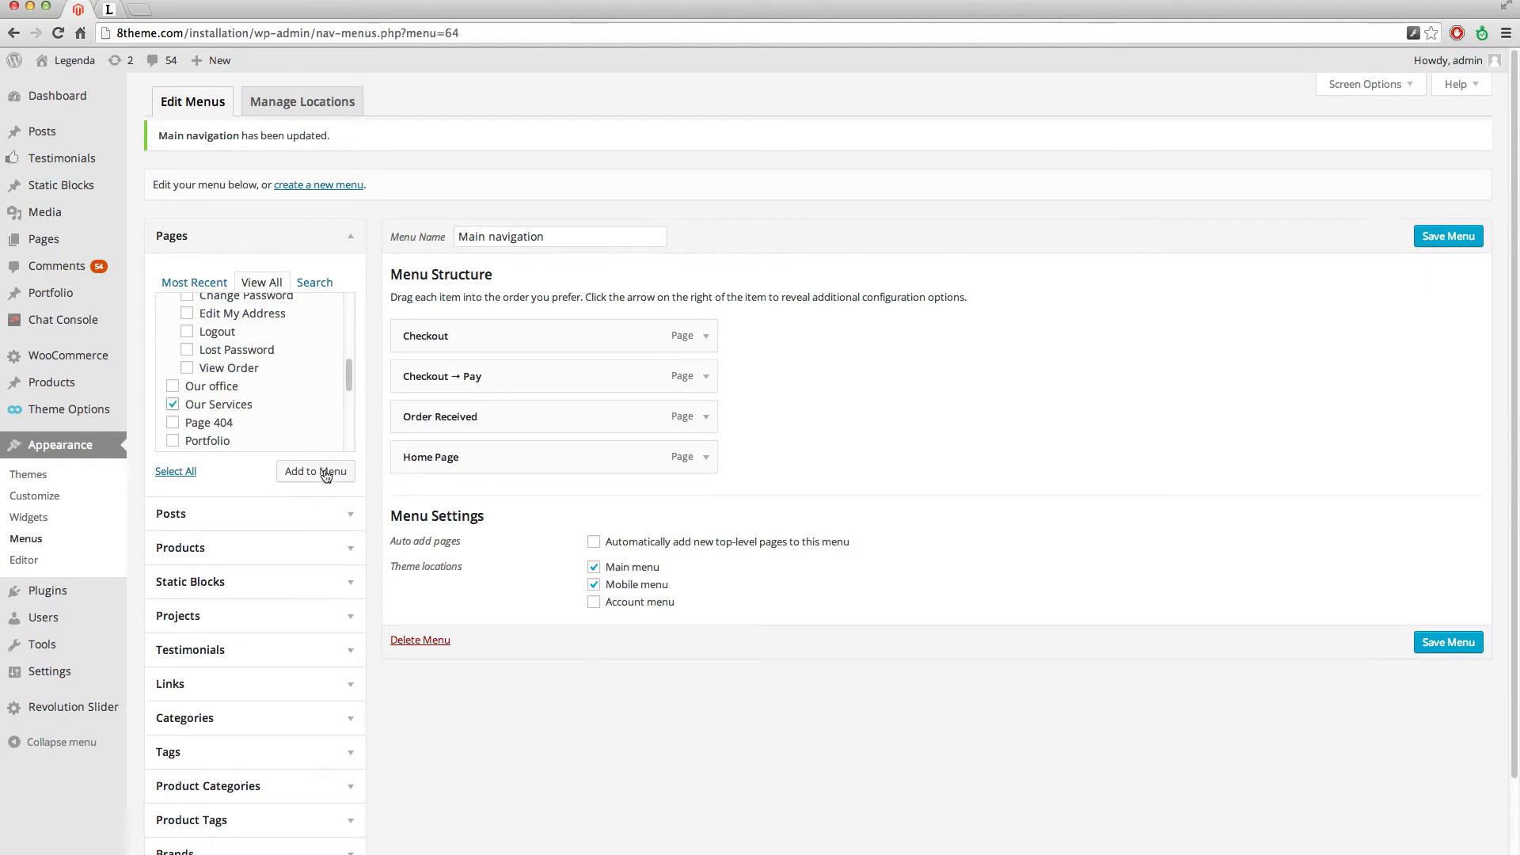
{"action": "left_click", "coordinate": [326, 474]}
{"action": "scroll", "coordinate": [322, 378], "scroll_direction": "down", "scroll_amount": 1}
{"action": "scroll", "coordinate": [322, 379], "scroll_direction": "down", "scroll_amount": 2}
{"action": "scroll", "coordinate": [322, 379], "scroll_direction": "down", "scroll_amount": 1}
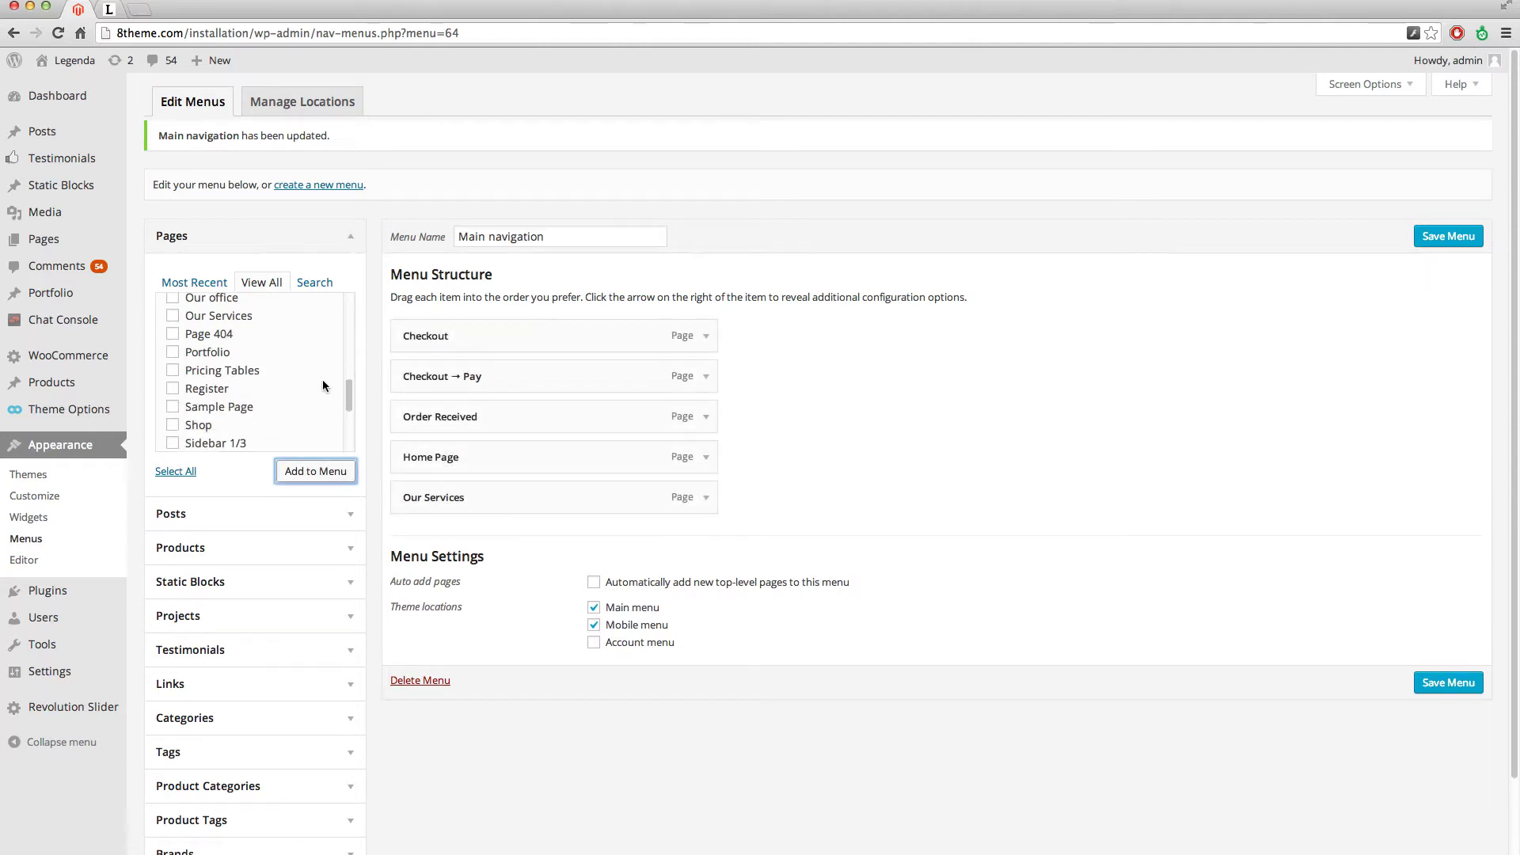
{"action": "scroll", "coordinate": [323, 379], "scroll_direction": "down", "scroll_amount": 2}
{"action": "left_click", "coordinate": [197, 374]}
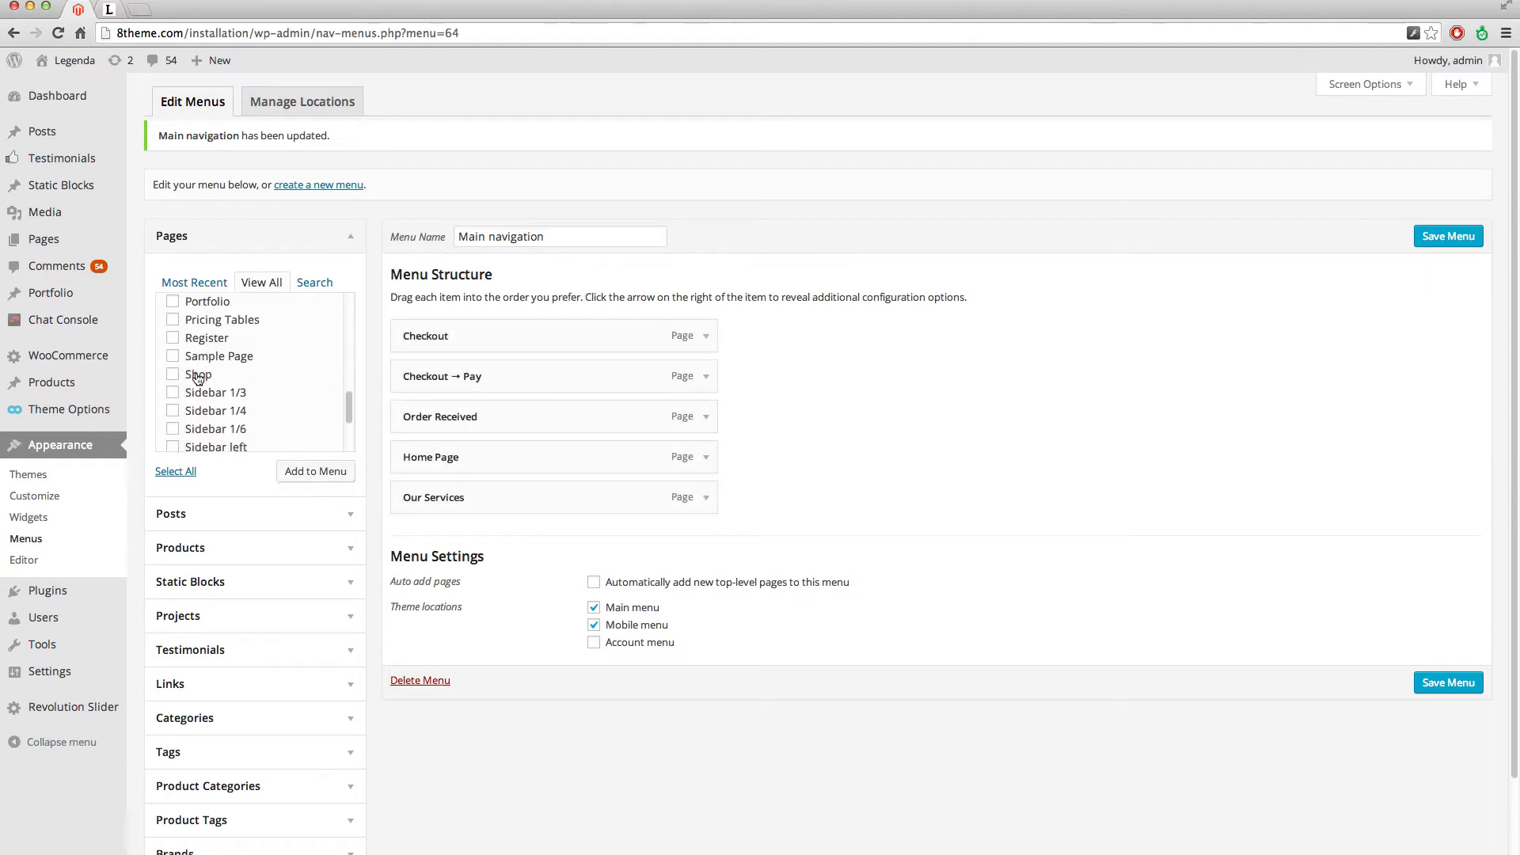
{"action": "left_click", "coordinate": [317, 472]}
{"action": "scroll", "coordinate": [272, 381], "scroll_direction": "down", "scroll_amount": 1}
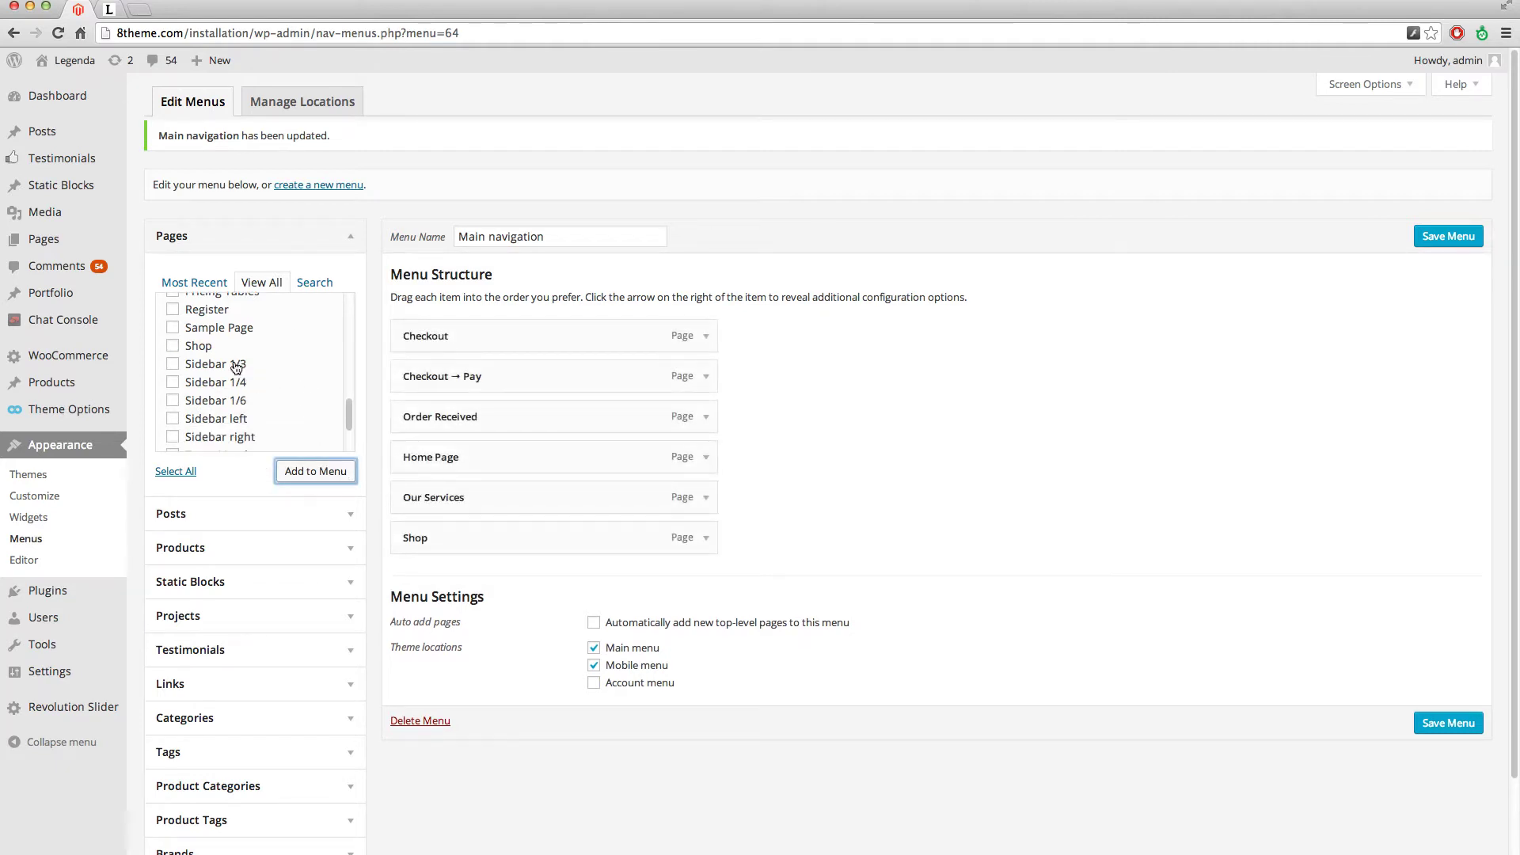
{"action": "left_click", "coordinate": [226, 366]}
{"action": "left_click", "coordinate": [222, 425]}
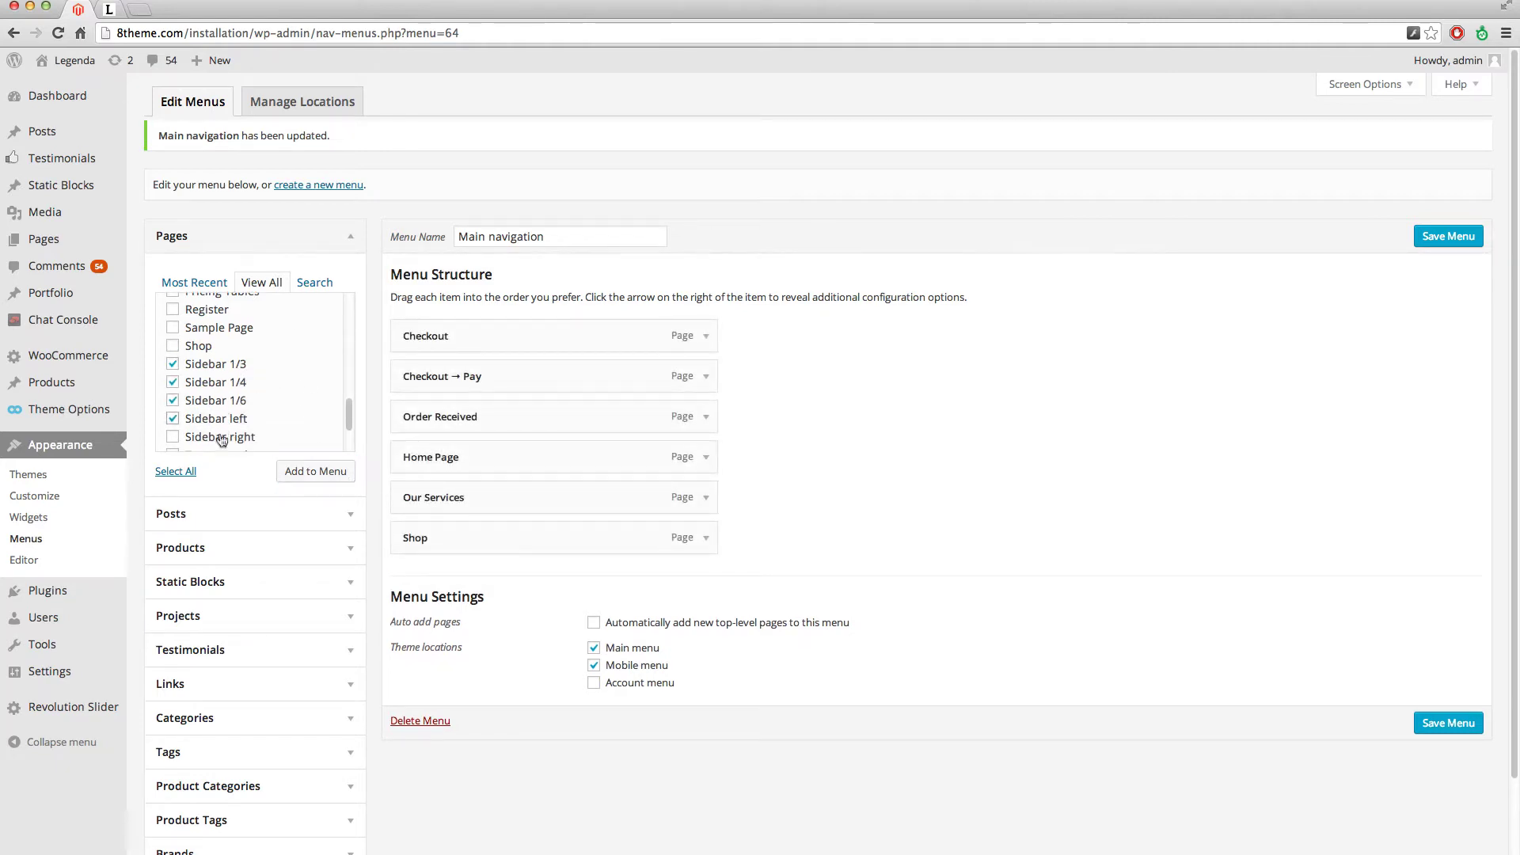
{"action": "left_click", "coordinate": [330, 477]}
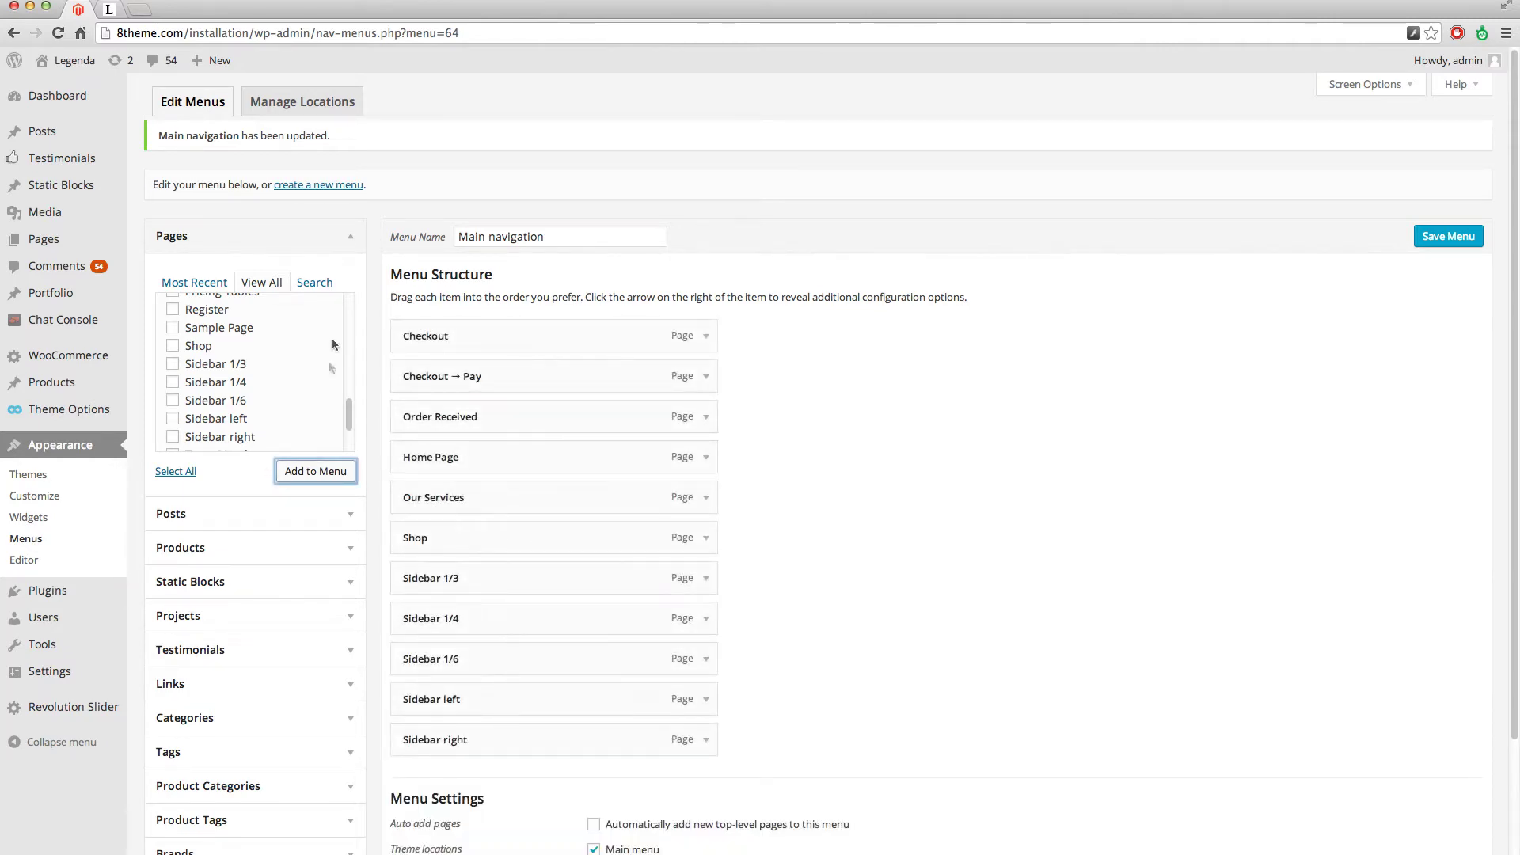
{"action": "scroll", "coordinate": [340, 697], "scroll_direction": "down", "scroll_amount": 1}
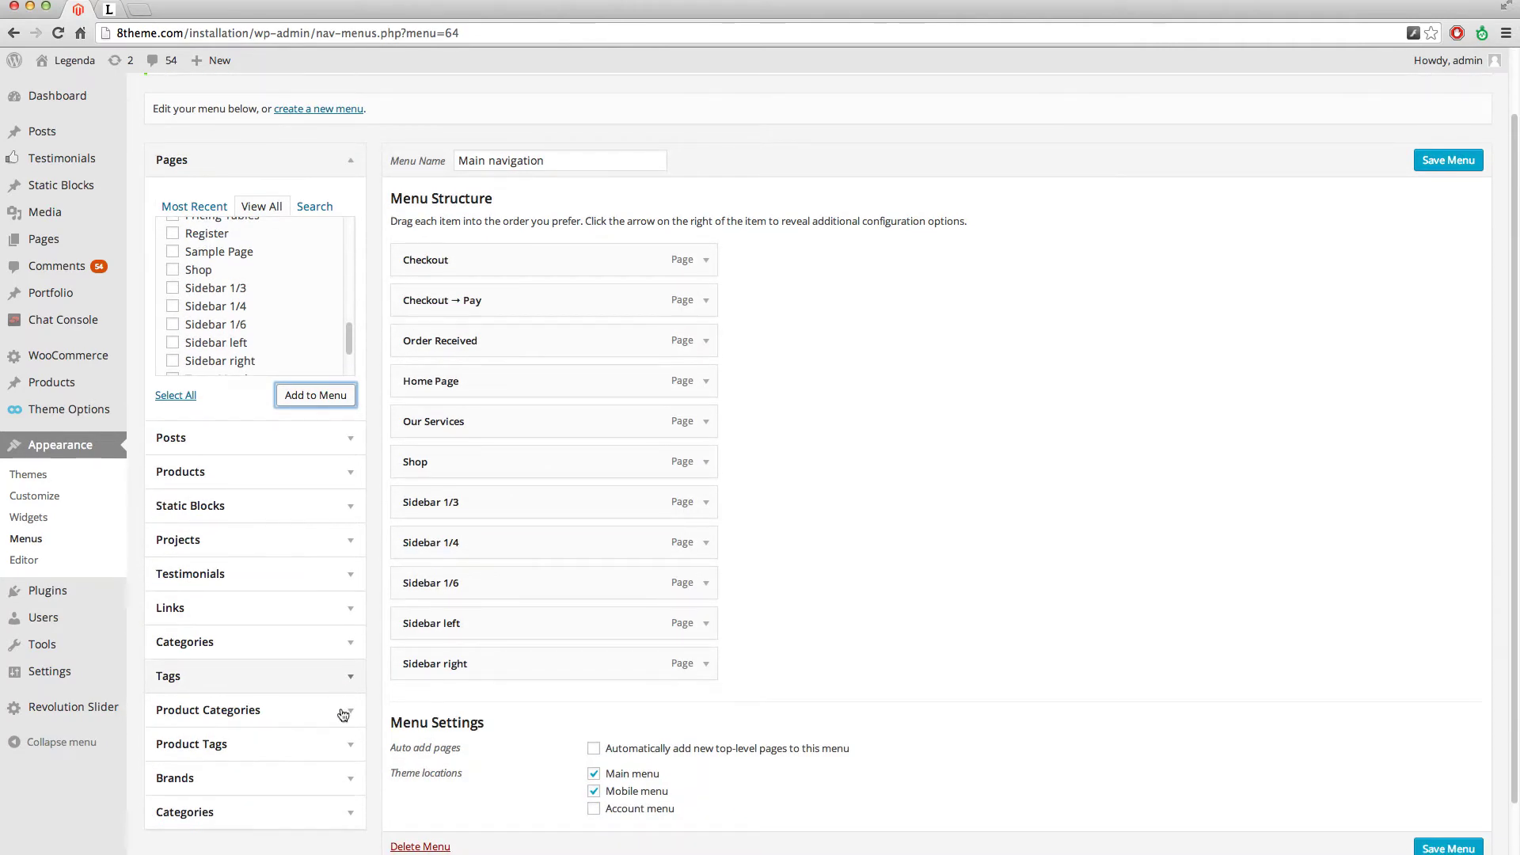
Add the Wine, Belts, Jewelry and Men product categories to the menu.
{"action": "left_click", "coordinate": [343, 712]}
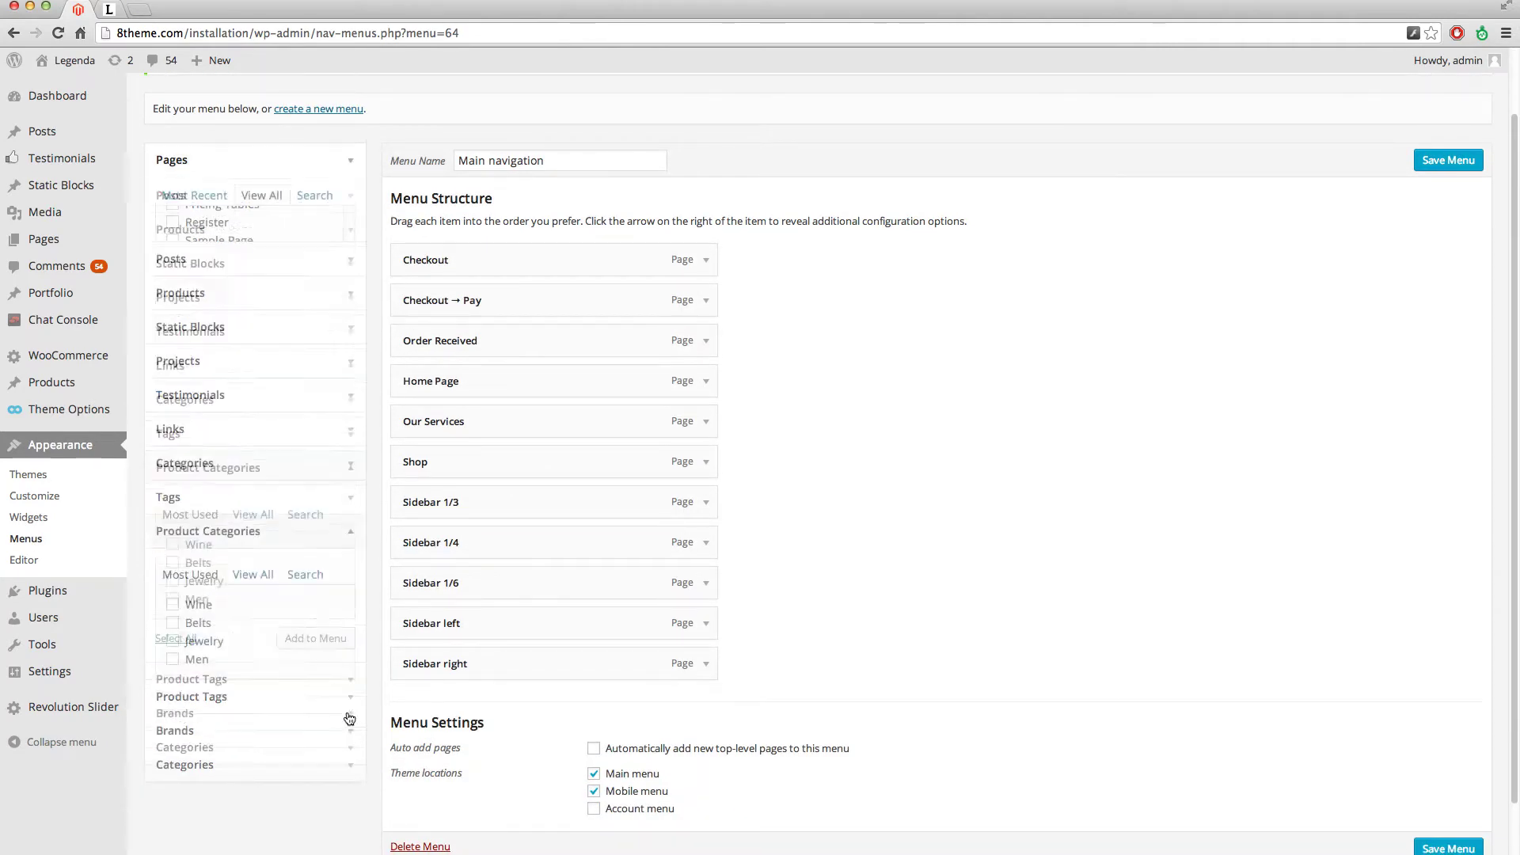
{"action": "left_click", "coordinate": [173, 544]}
{"action": "left_click", "coordinate": [174, 561]}
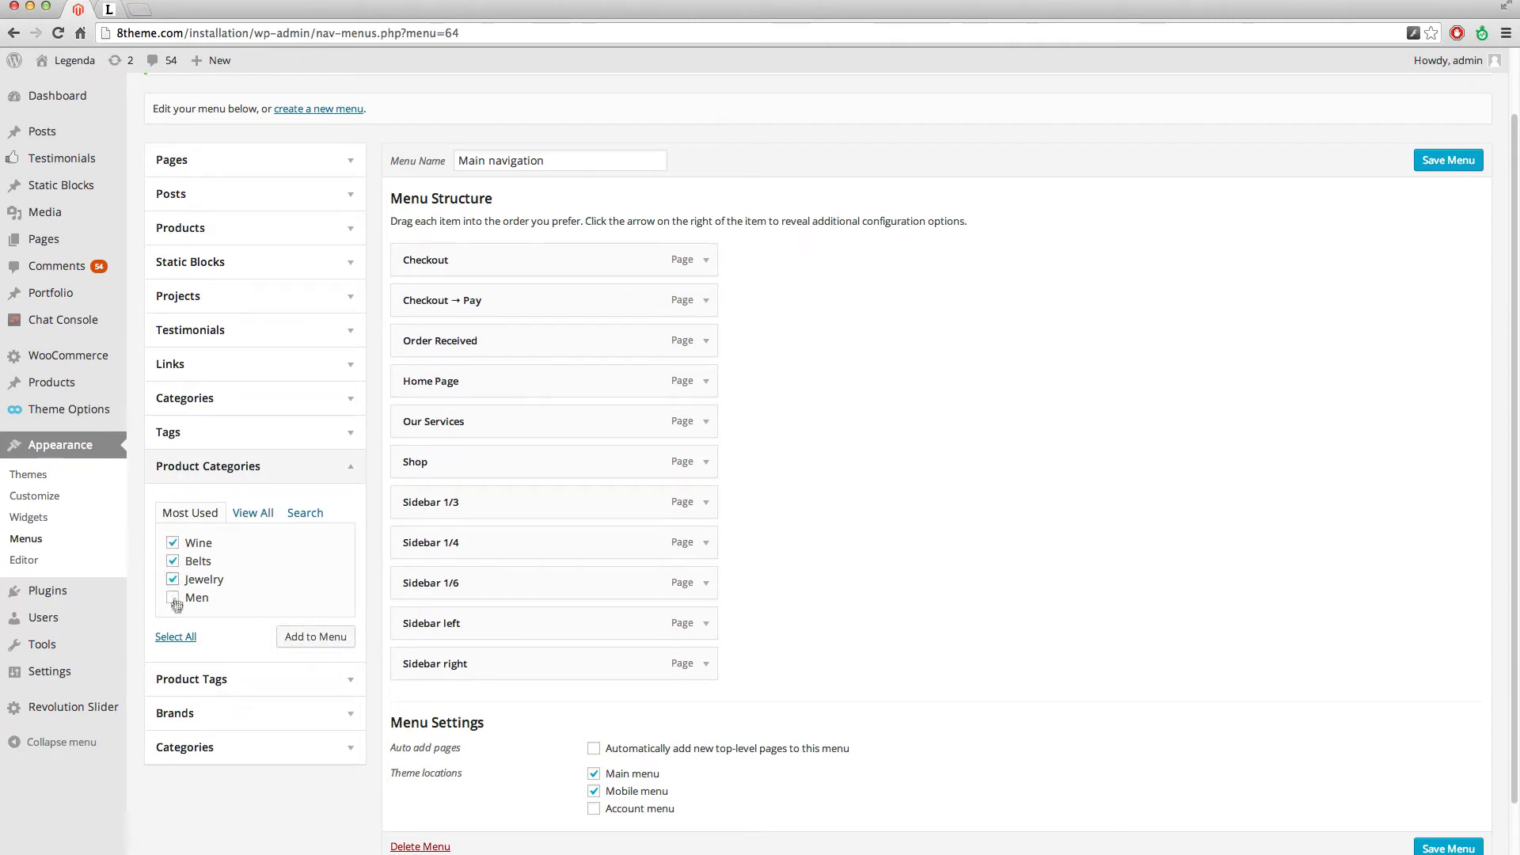
{"action": "left_click", "coordinate": [173, 598]}
{"action": "left_click", "coordinate": [335, 642]}
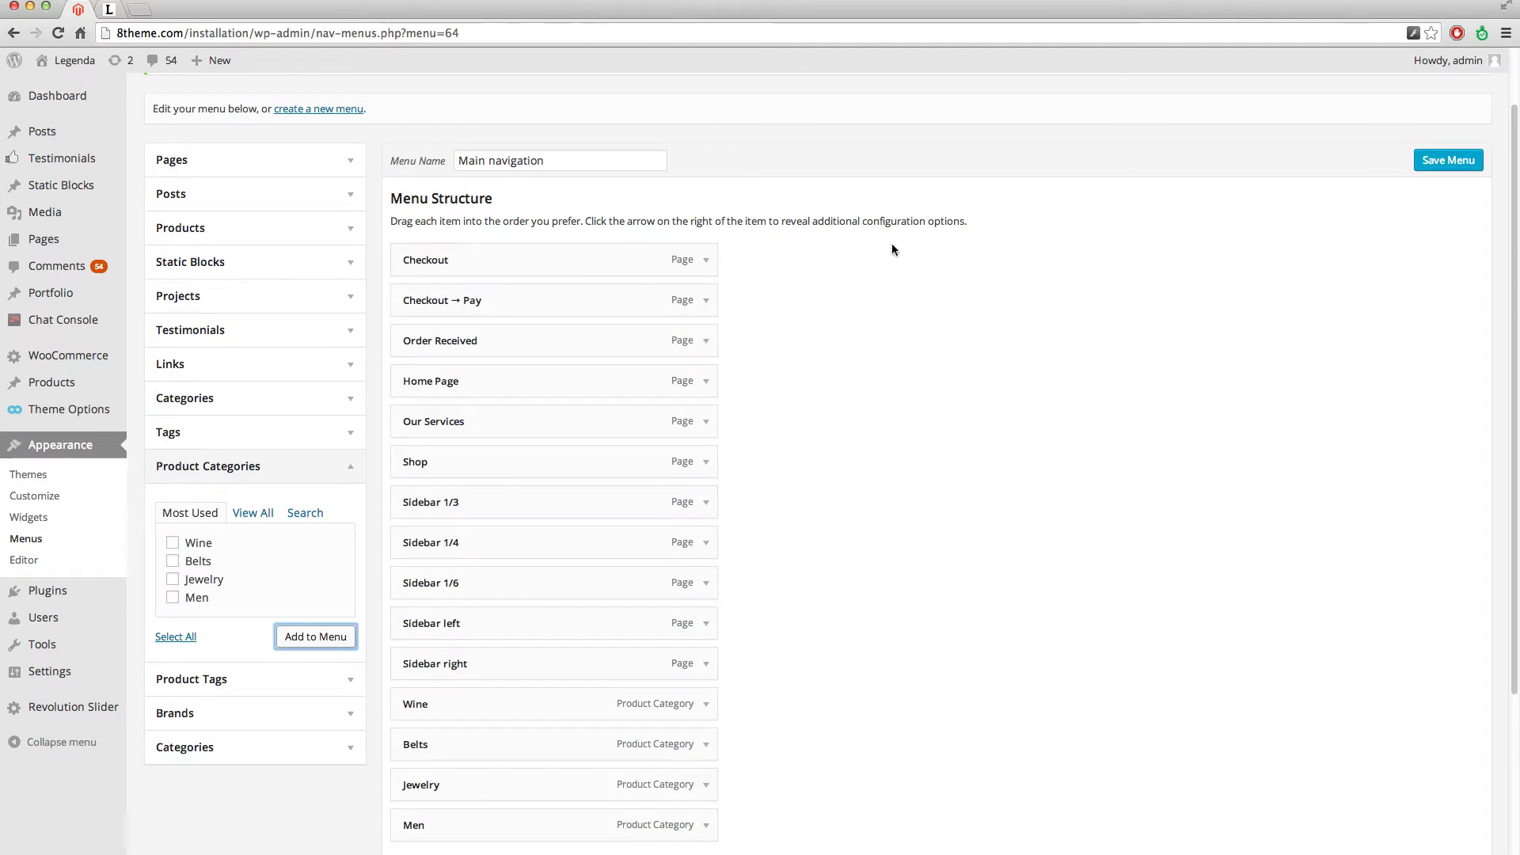
Put Home Page first and nest Pay, Belts, Men and Jewelry under their parents, then save.
{"action": "mouse_move", "coordinate": [546, 300]}
{"action": "left_mouse_down"}
{"action": "mouse_move", "coordinate": [572, 303]}
{"action": "mouse_move", "coordinate": [598, 348]}
{"action": "mouse_move", "coordinate": [519, 245]}
{"action": "left_mouse_up"}
{"action": "mouse_move", "coordinate": [494, 435]}
{"action": "left_mouse_down"}
{"action": "mouse_move", "coordinate": [481, 473]}
{"action": "mouse_move", "coordinate": [525, 503]}
{"action": "mouse_move", "coordinate": [582, 668]}
{"action": "mouse_move", "coordinate": [483, 491]}
{"action": "mouse_move", "coordinate": [523, 458]}
{"action": "left_mouse_up"}
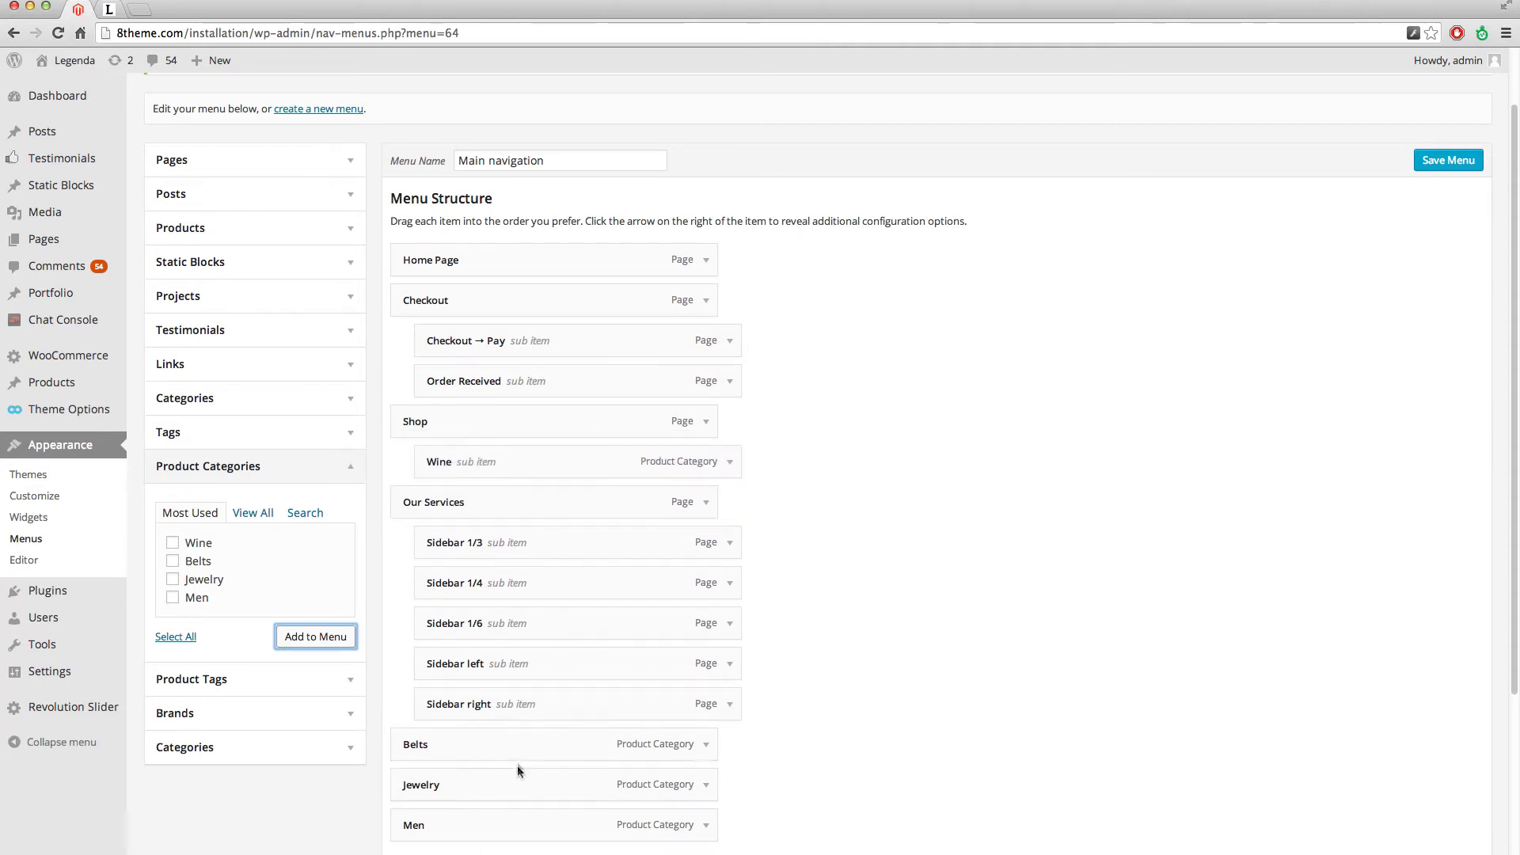
{"action": "mouse_move", "coordinate": [517, 748]}
{"action": "left_mouse_down"}
{"action": "mouse_move", "coordinate": [507, 481]}
{"action": "mouse_move", "coordinate": [524, 481]}
{"action": "left_mouse_up"}
{"action": "mouse_move", "coordinate": [452, 818]}
{"action": "left_mouse_down"}
{"action": "mouse_move", "coordinate": [417, 509]}
{"action": "mouse_move", "coordinate": [488, 545]}
{"action": "left_mouse_up"}
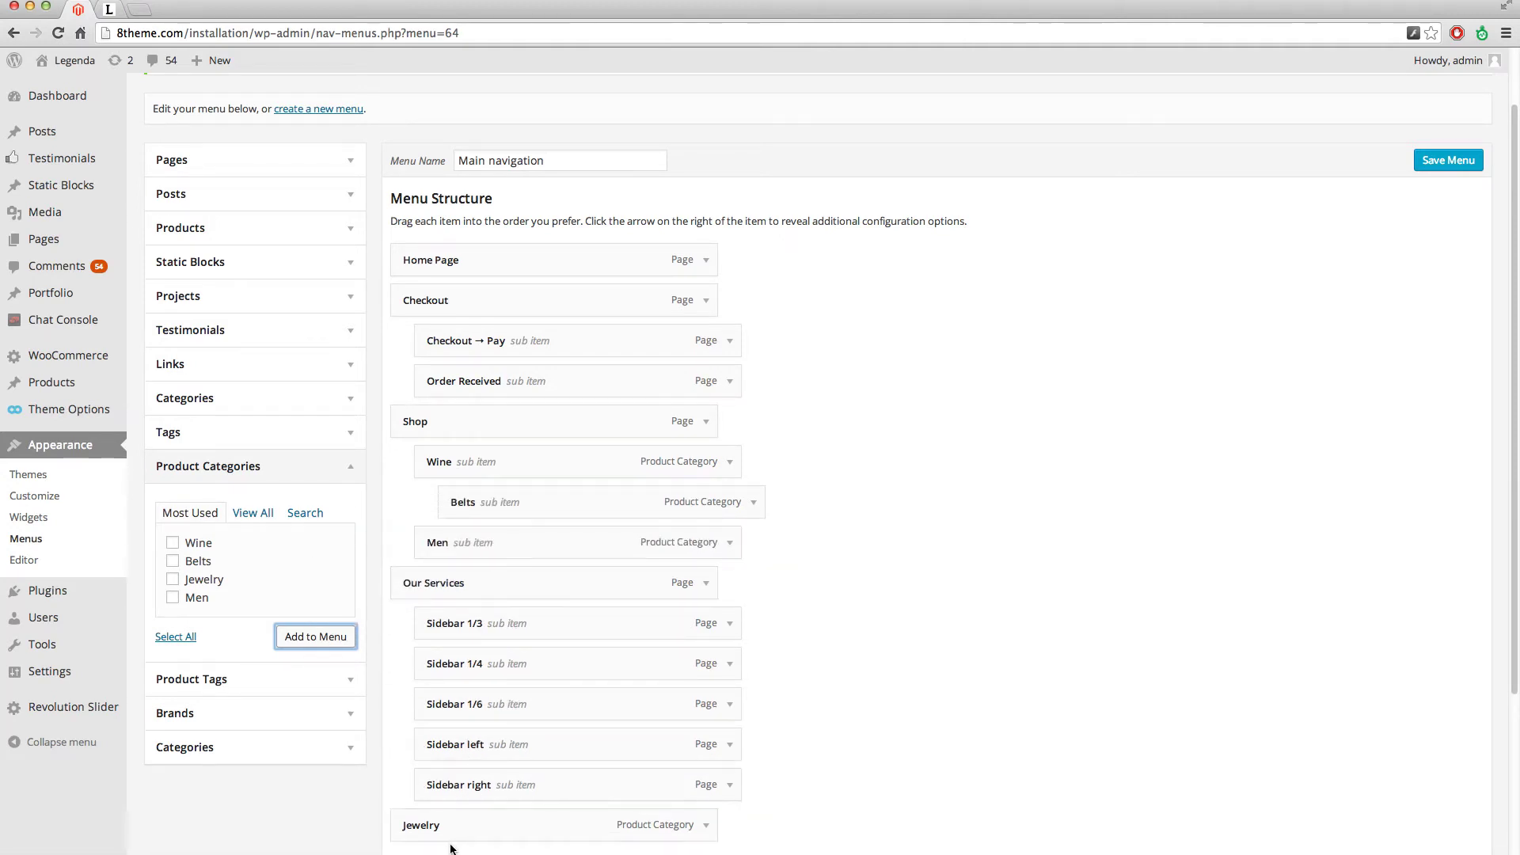
{"action": "left_click_drag", "start_coordinate": [451, 831], "coordinate": [496, 570]}
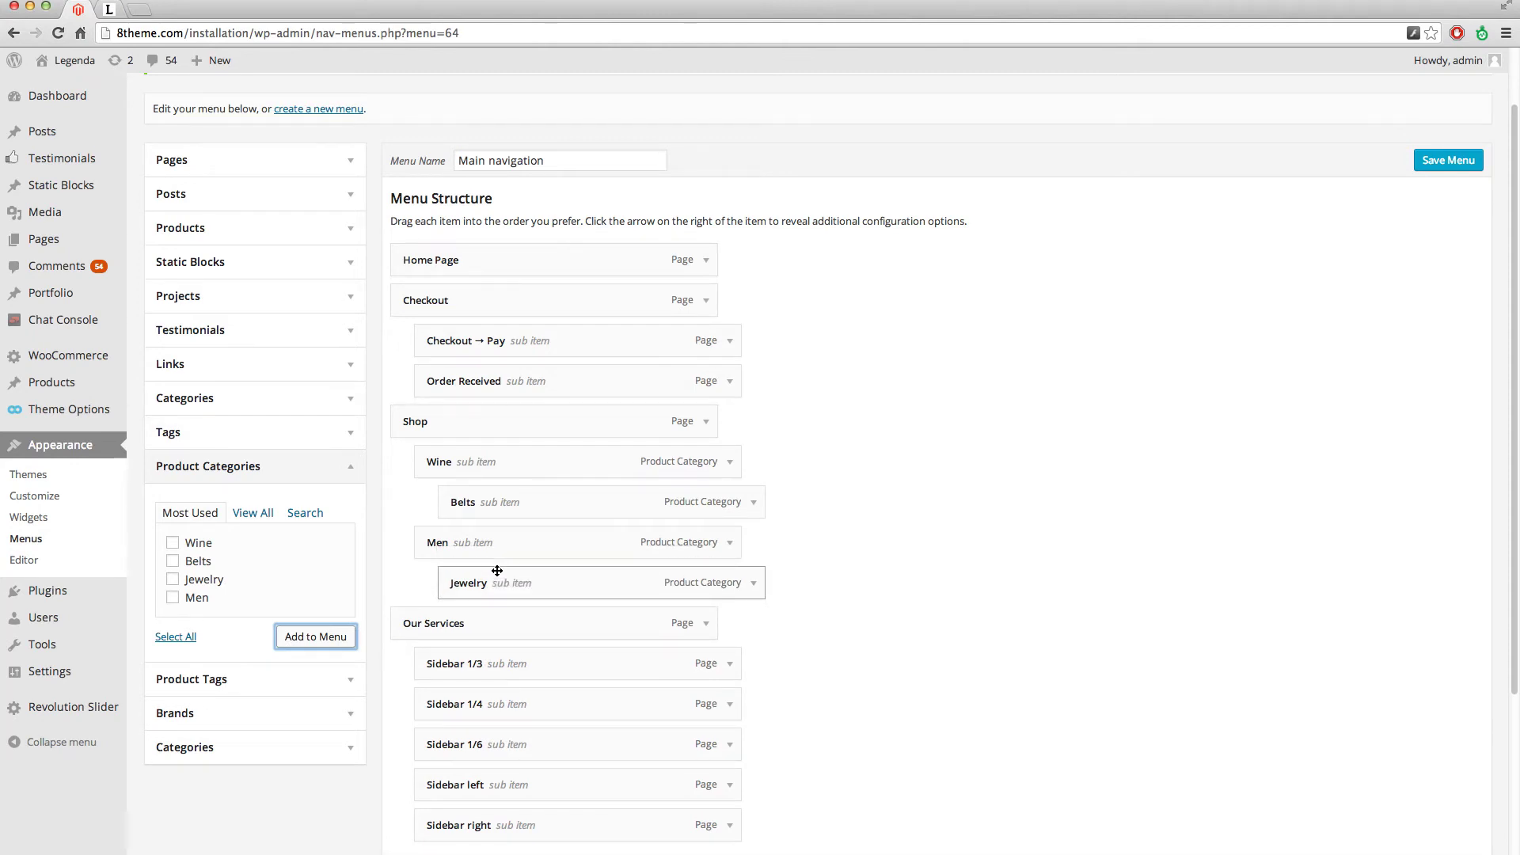
{"action": "left_click", "coordinate": [1449, 160]}
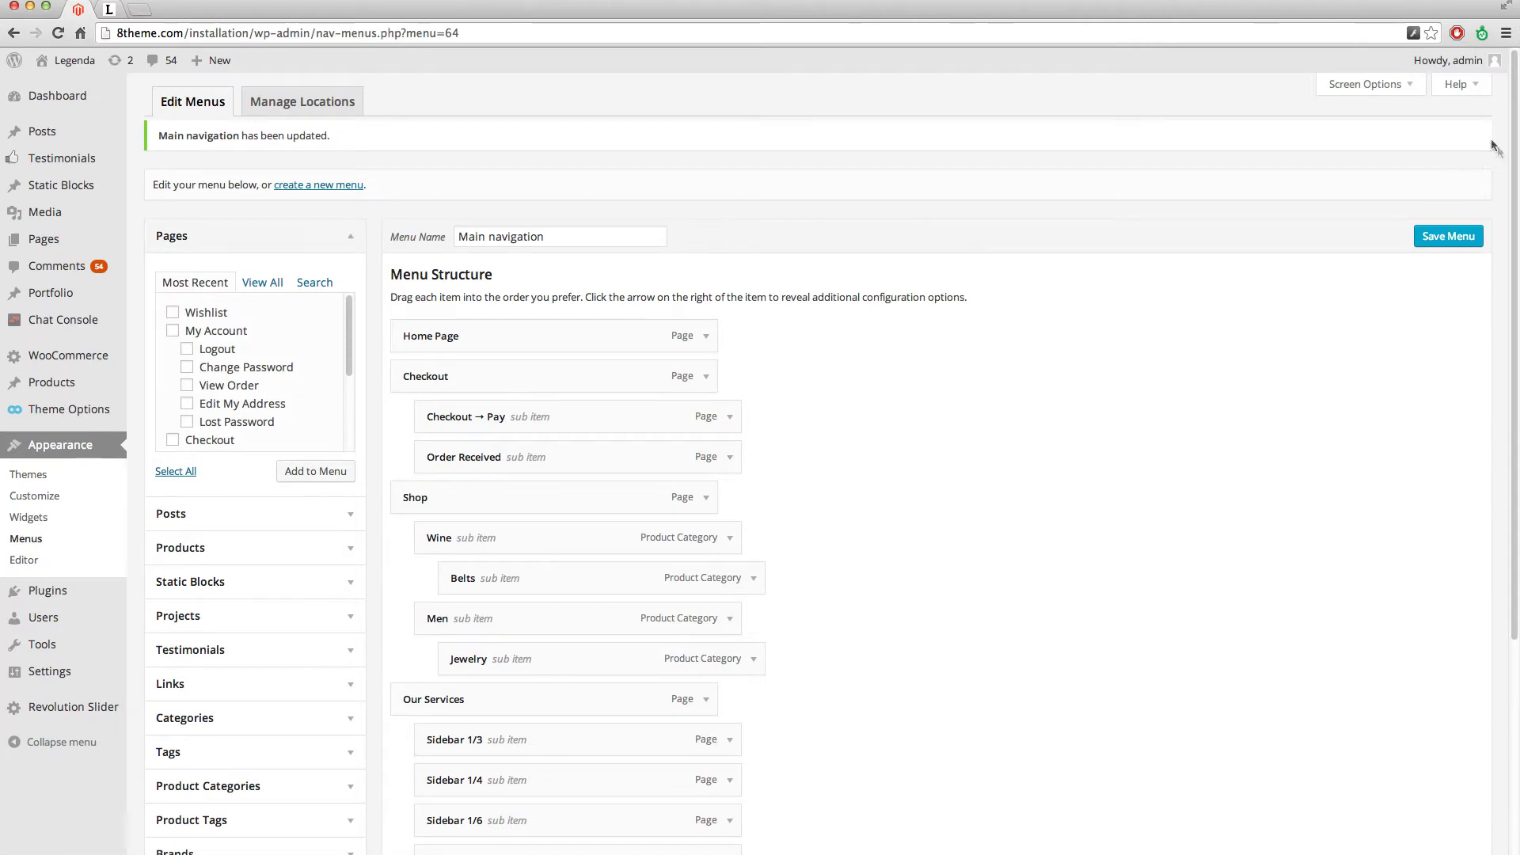
{"action": "left_click", "coordinate": [69, 90]}
Preview the menu on the Legenda homepage, then return to the Menus editor.
{"action": "left_click", "coordinate": [175, 15]}
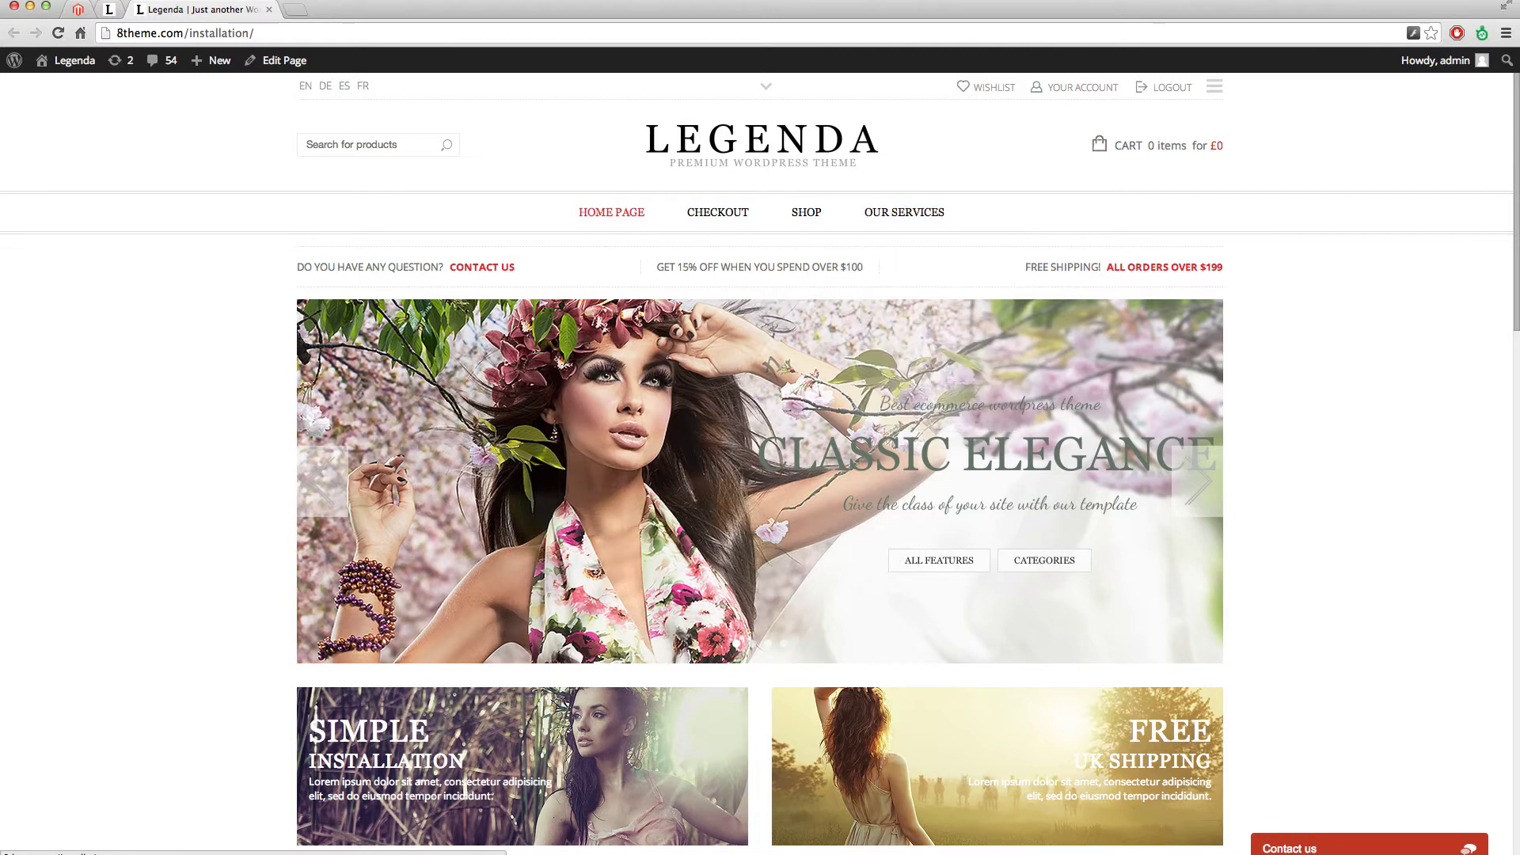
{"action": "left_click", "coordinate": [78, 10]}
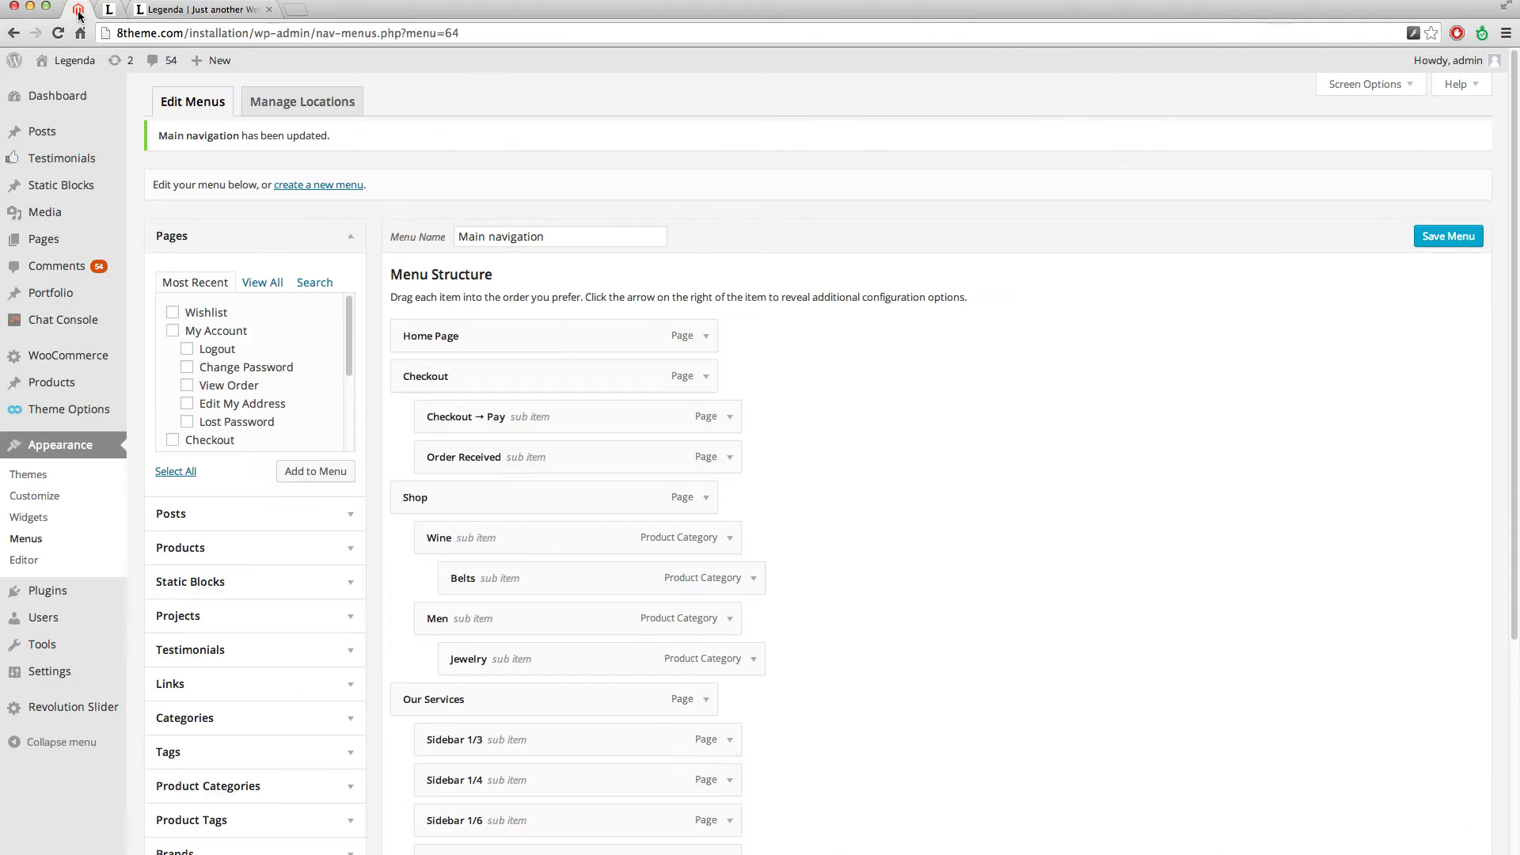
{"action": "scroll", "coordinate": [877, 520], "scroll_direction": "down", "scroll_amount": 1}
{"action": "scroll", "coordinate": [877, 520], "scroll_direction": "down", "scroll_amount": 1}
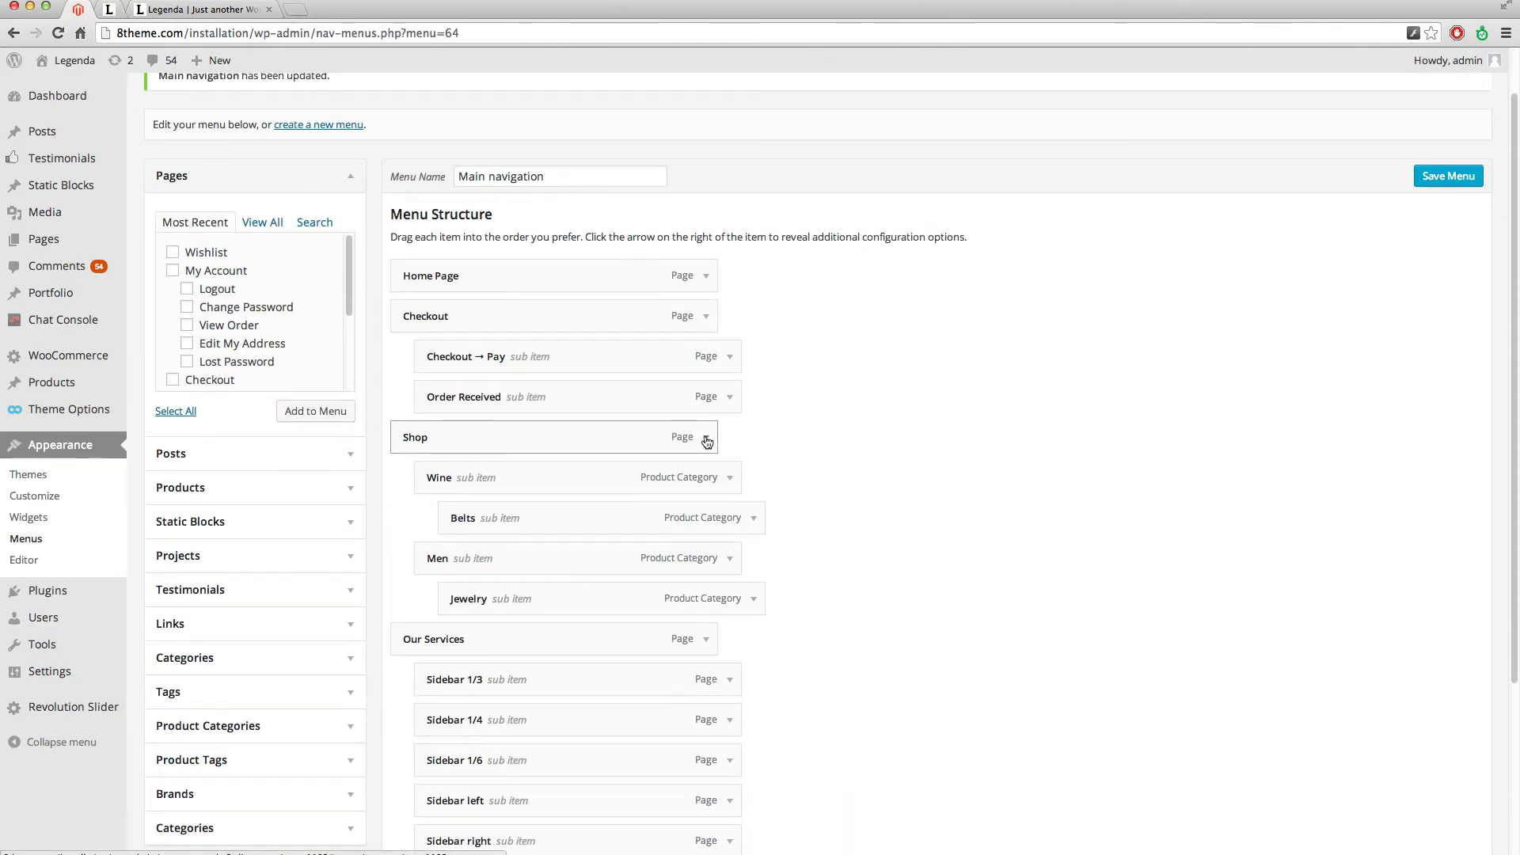
Expand the Shop item and enter menu-full-width as its CSS class.
{"action": "left_click", "coordinate": [706, 438]}
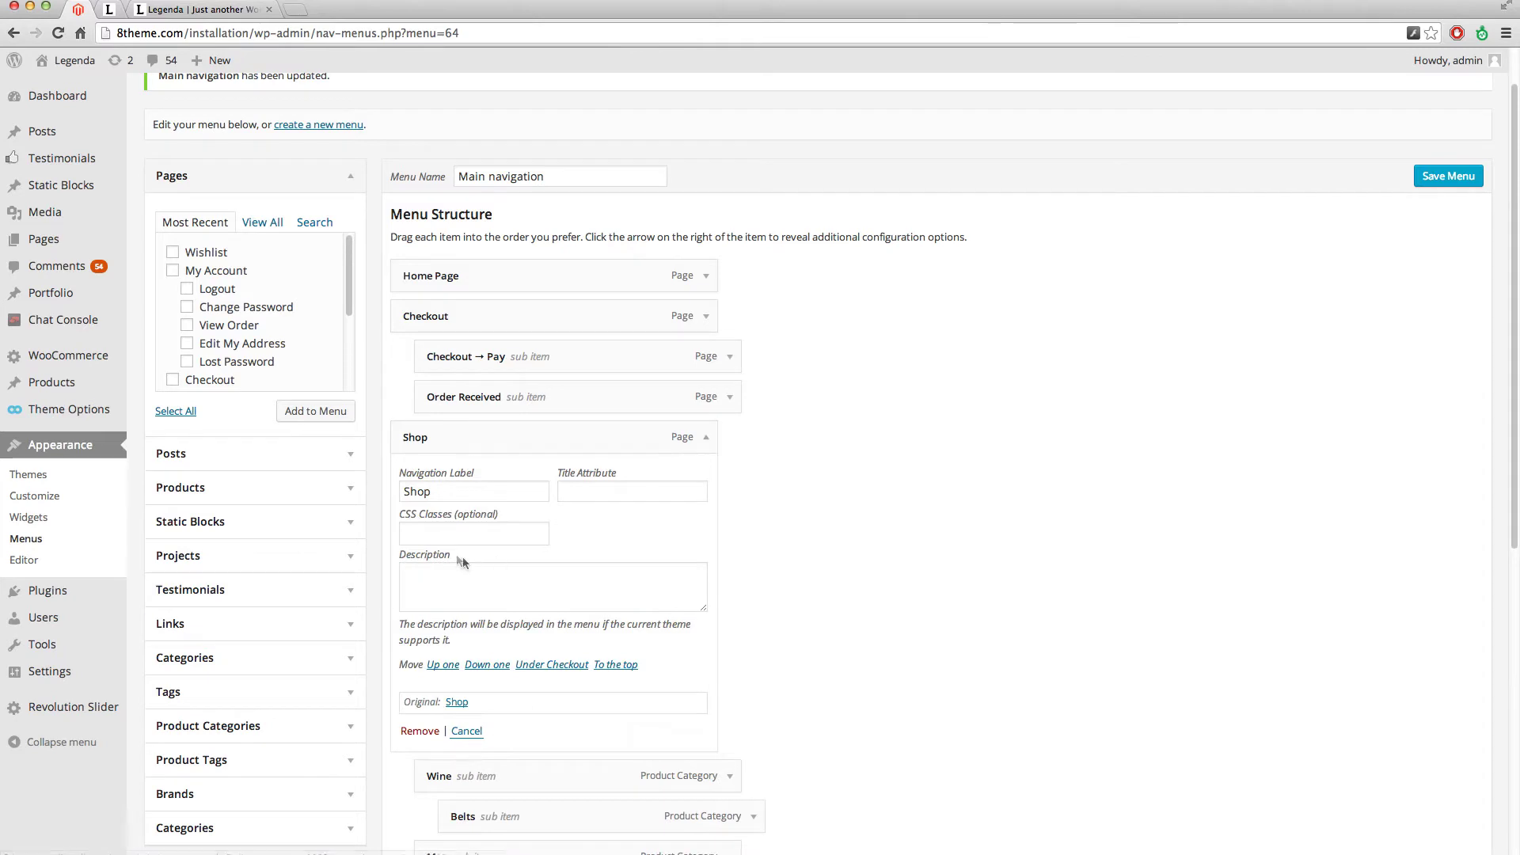
{"action": "left_click", "coordinate": [437, 537]}
{"action": "type", "text": "menu-fu"}
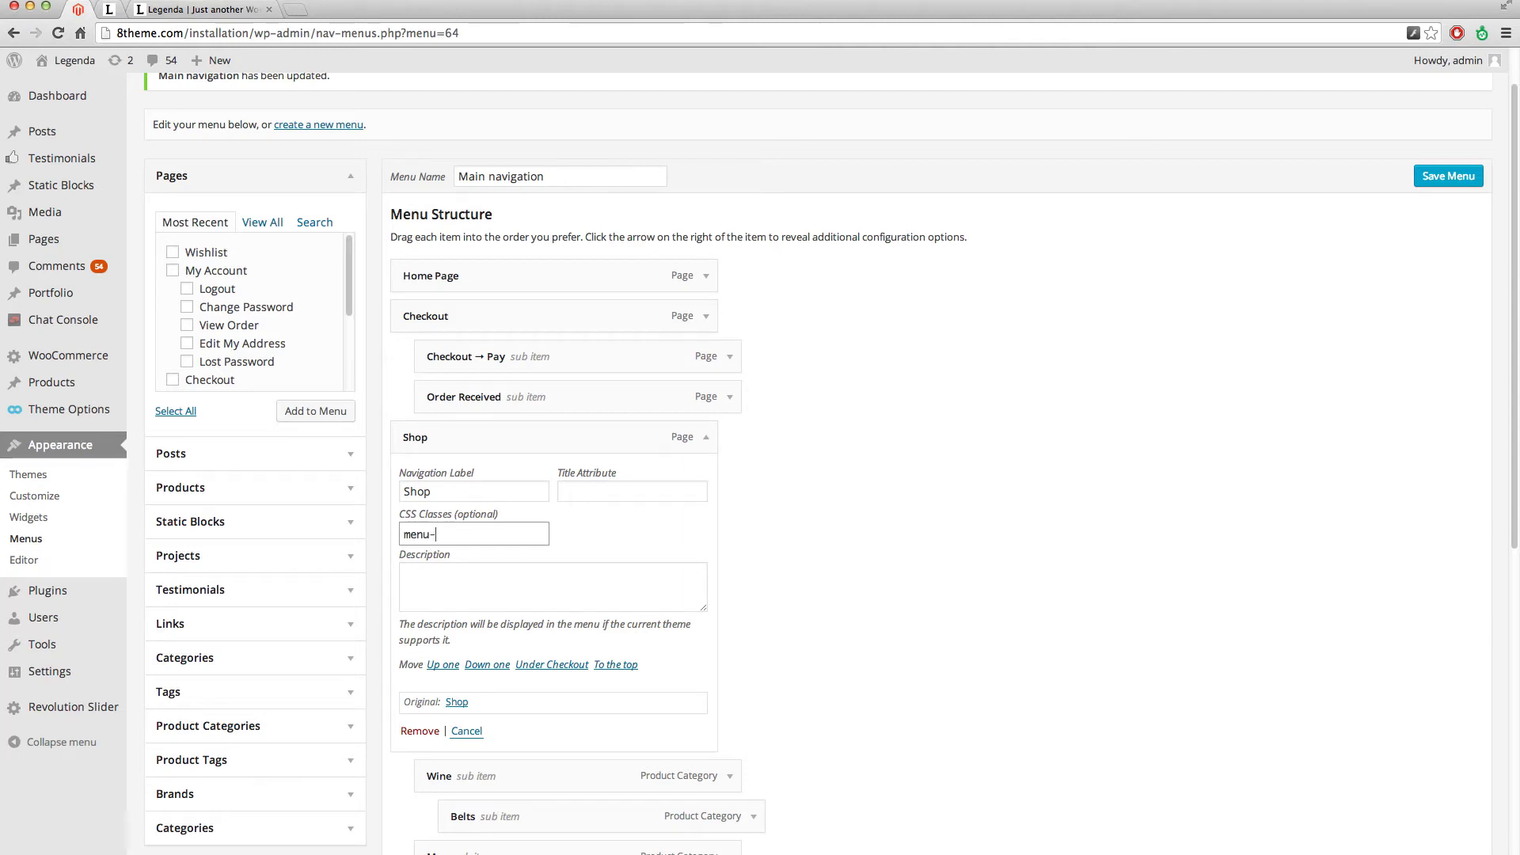
{"action": "type", "text": "ll-"}
{"action": "type", "text": "width"}
{"action": "scroll", "coordinate": [764, 579], "scroll_direction": "down", "scroll_amount": 3}
{"action": "scroll", "coordinate": [765, 578], "scroll_direction": "down", "scroll_amount": 2}
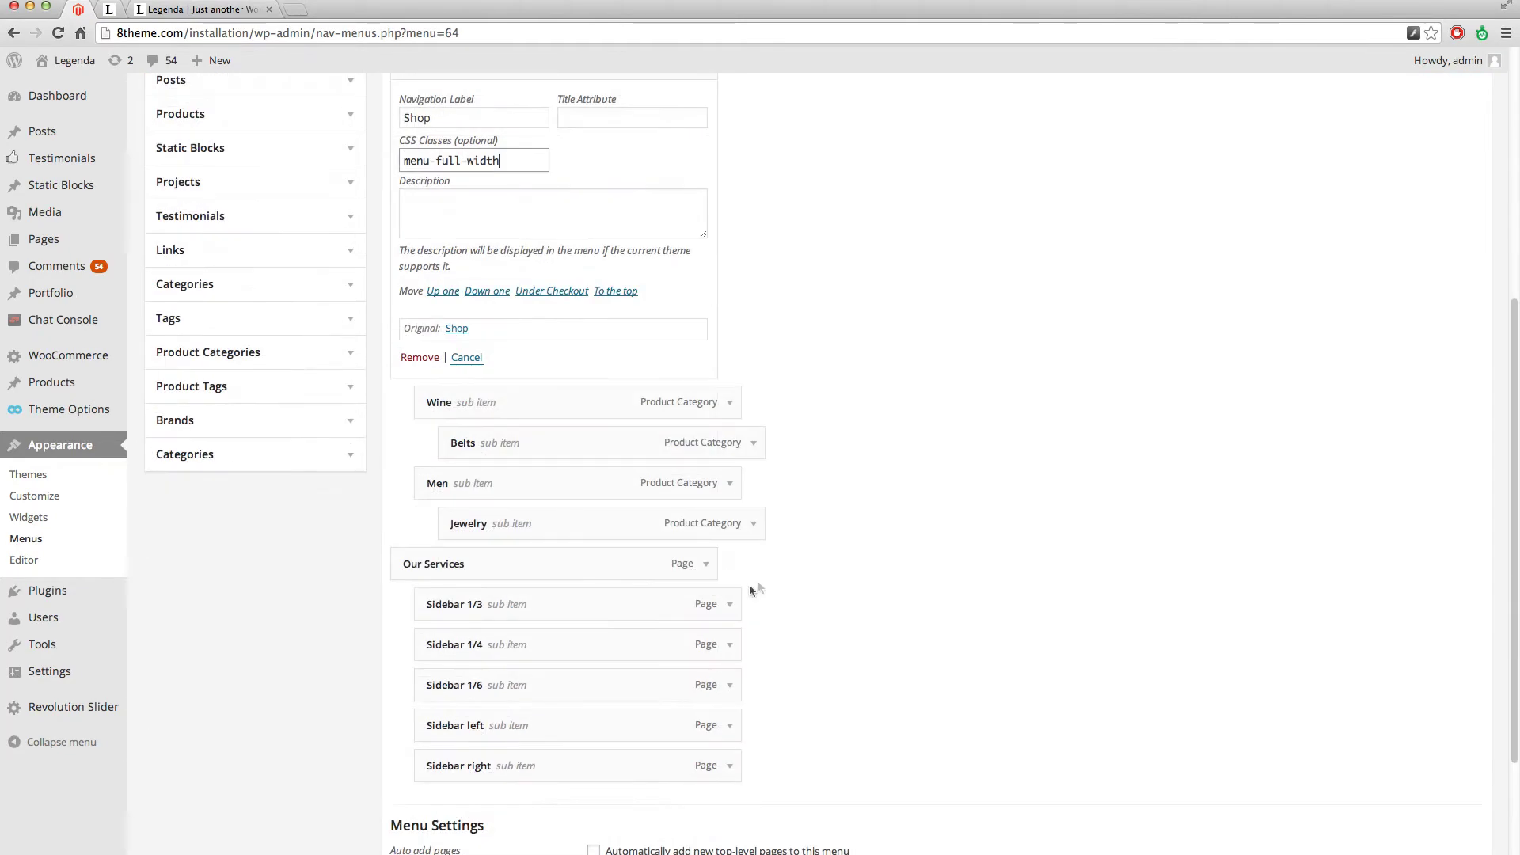
{"action": "left_click", "coordinate": [707, 565]}
Enter 'menu-full-width open-by-click' as Our Services' CSS classes and save the menu.
{"action": "left_click", "coordinate": [474, 663]}
{"action": "type", "text": "menu"}
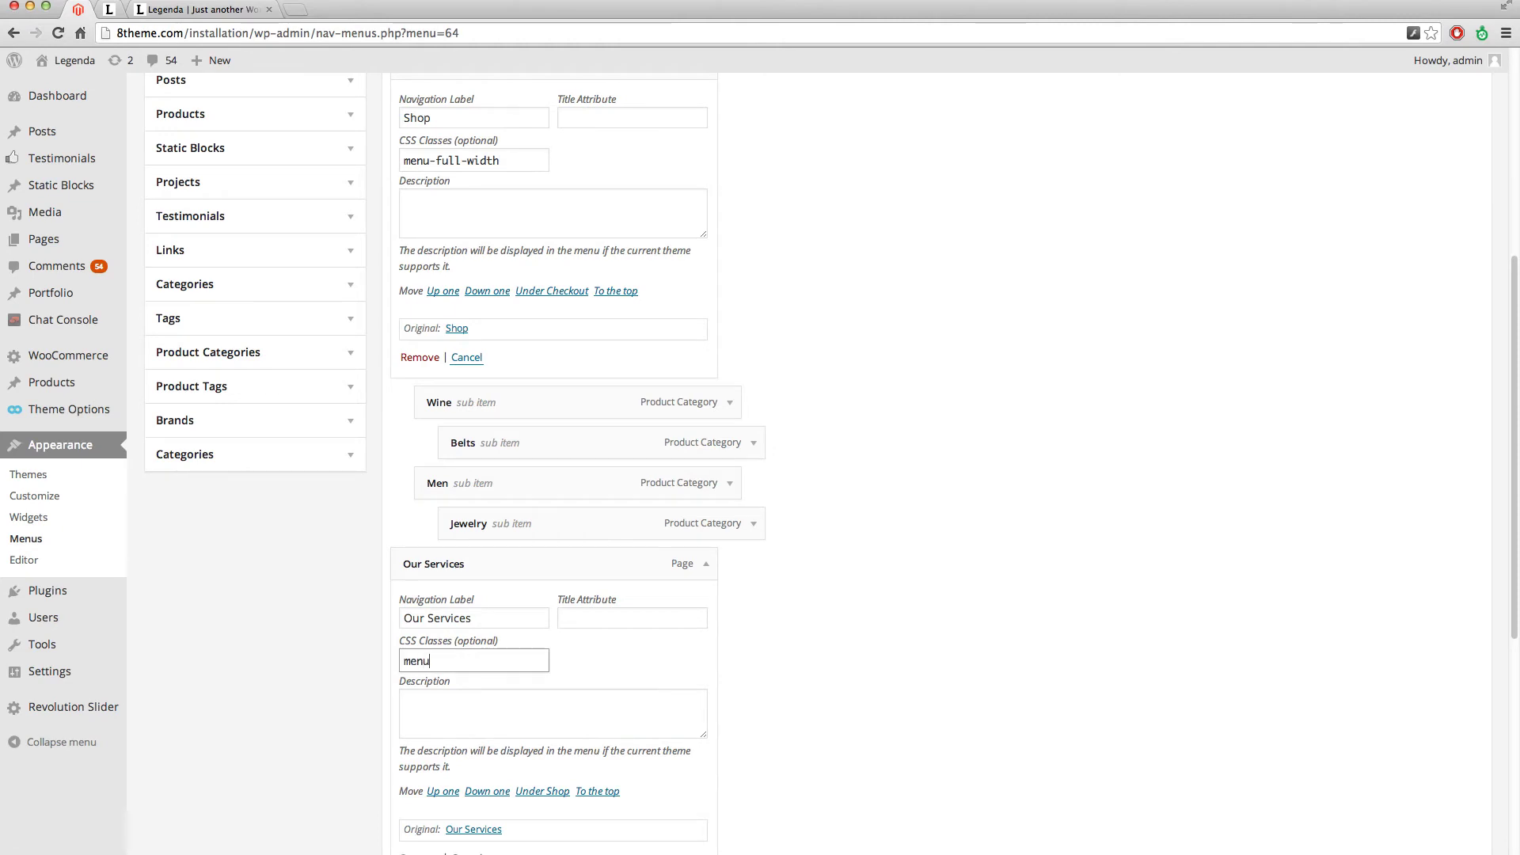
{"action": "type", "text": "ll"}
{"action": "type", "text": "dth"}
{"action": "type", "text": "ope"}
{"action": "type", "text": "-by-cl"}
{"action": "type", "text": "ick"}
{"action": "key", "text": "Return"}
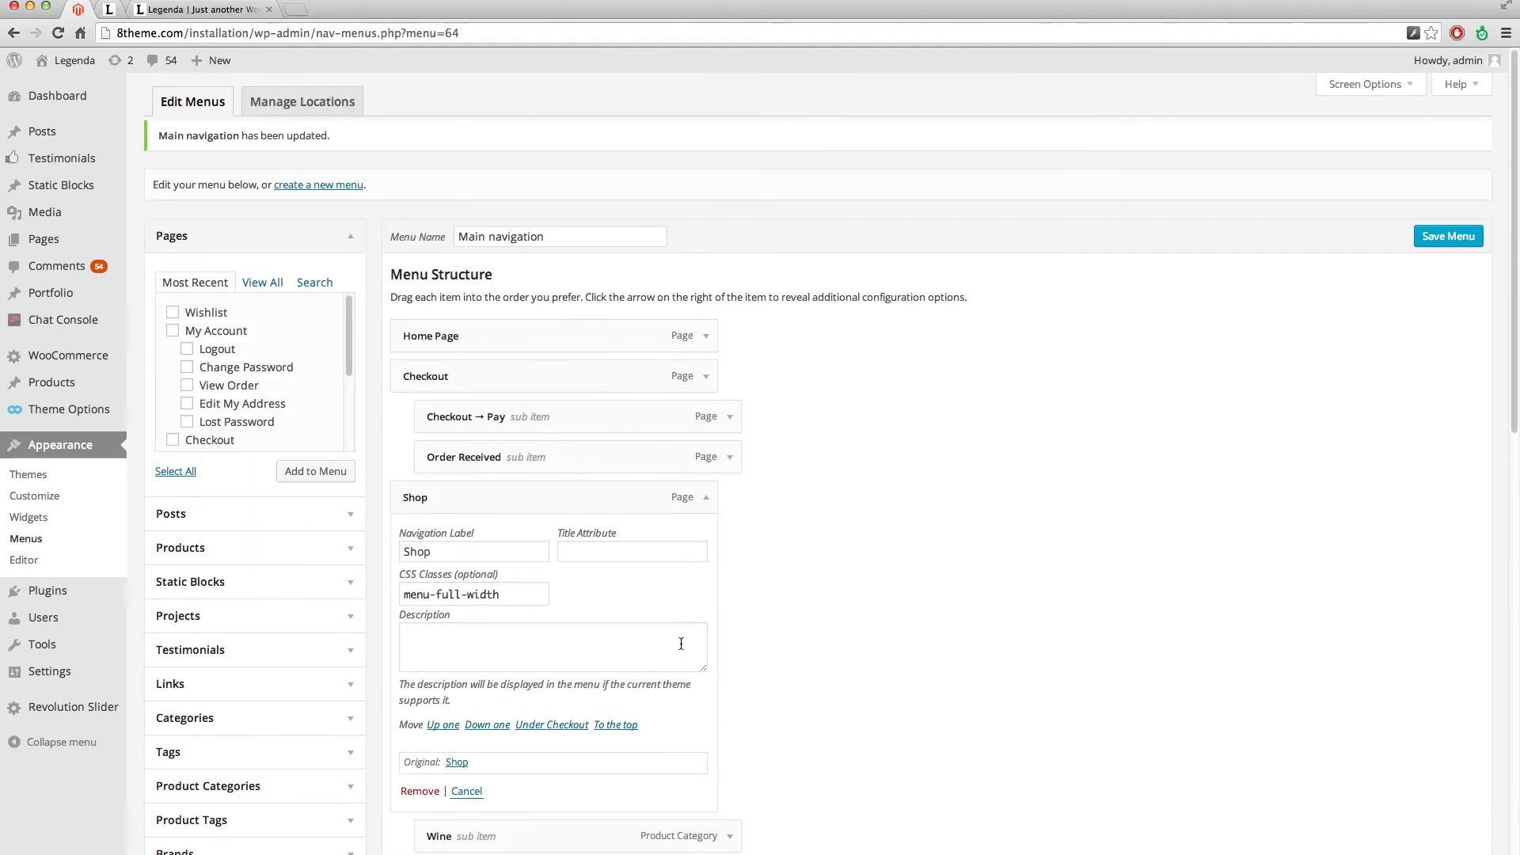
{"action": "left_click", "coordinate": [1448, 244]}
{"action": "left_click", "coordinate": [193, 10]}
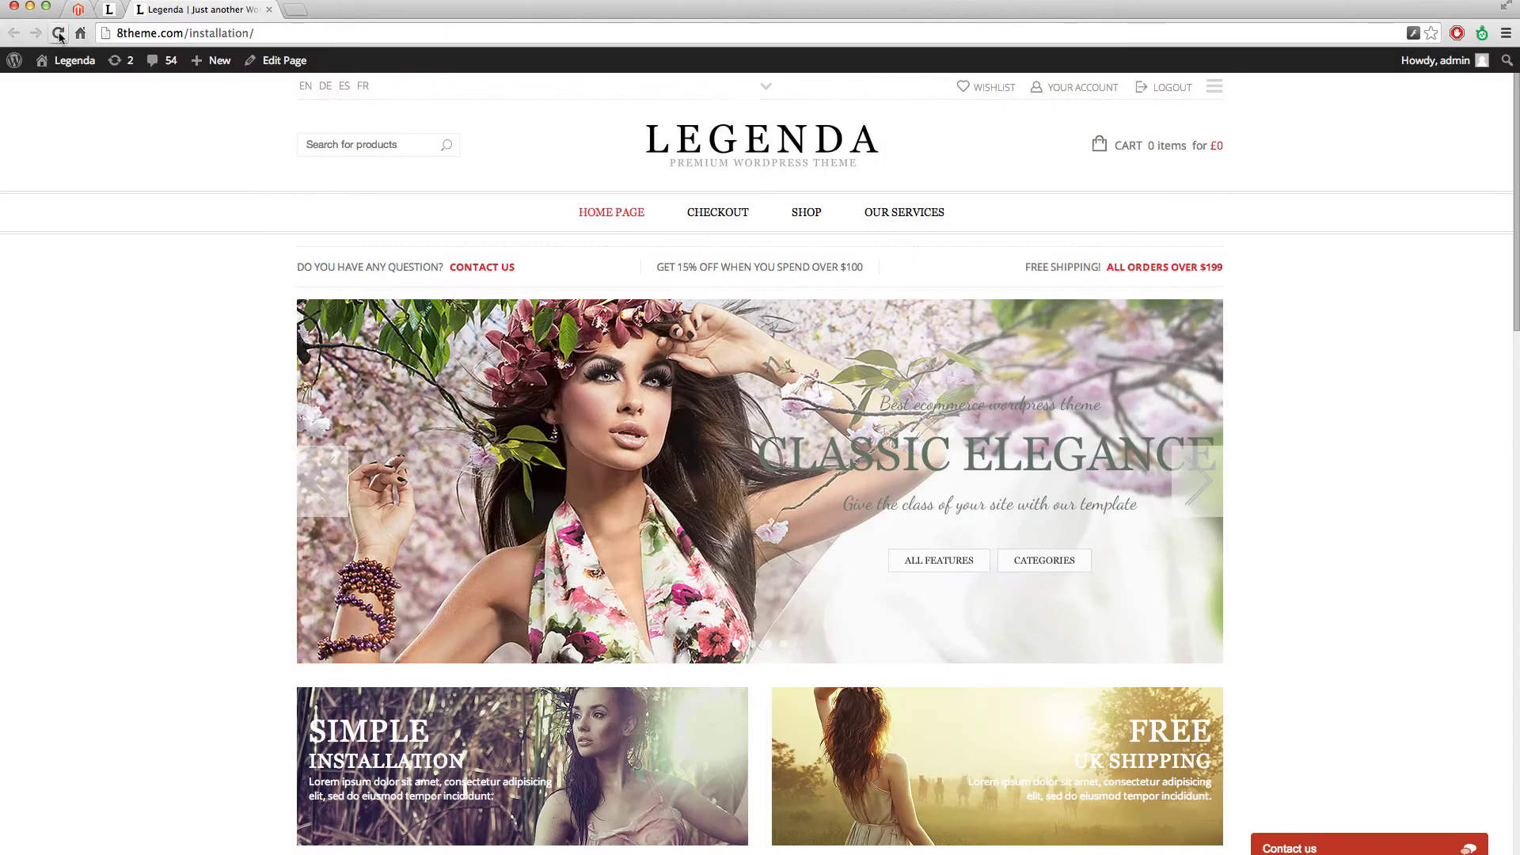
{"action": "left_click", "coordinate": [56, 34]}
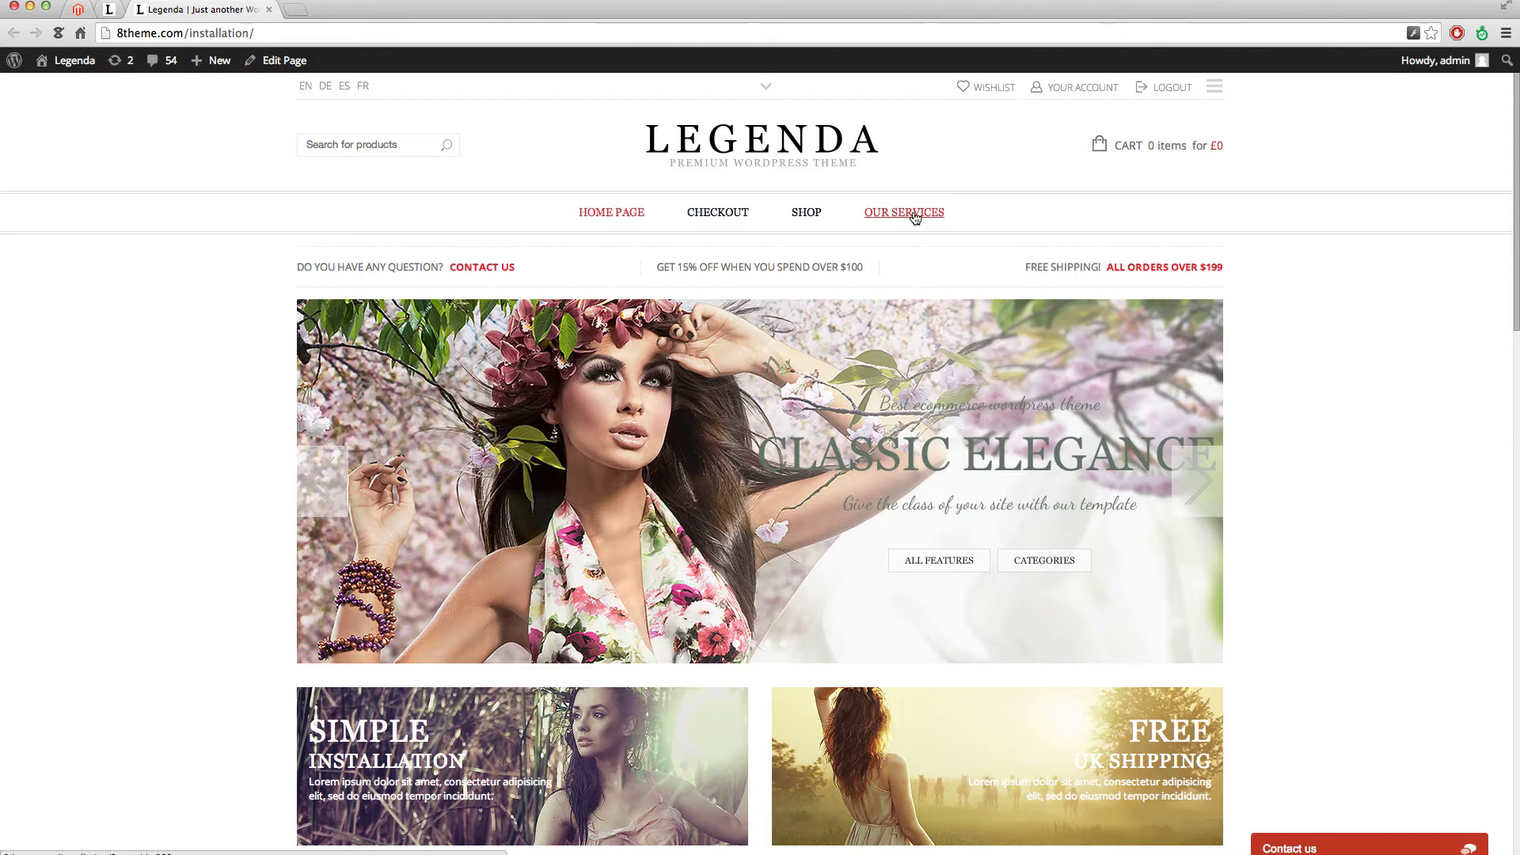
{"action": "mouse_move", "coordinate": [904, 212]}
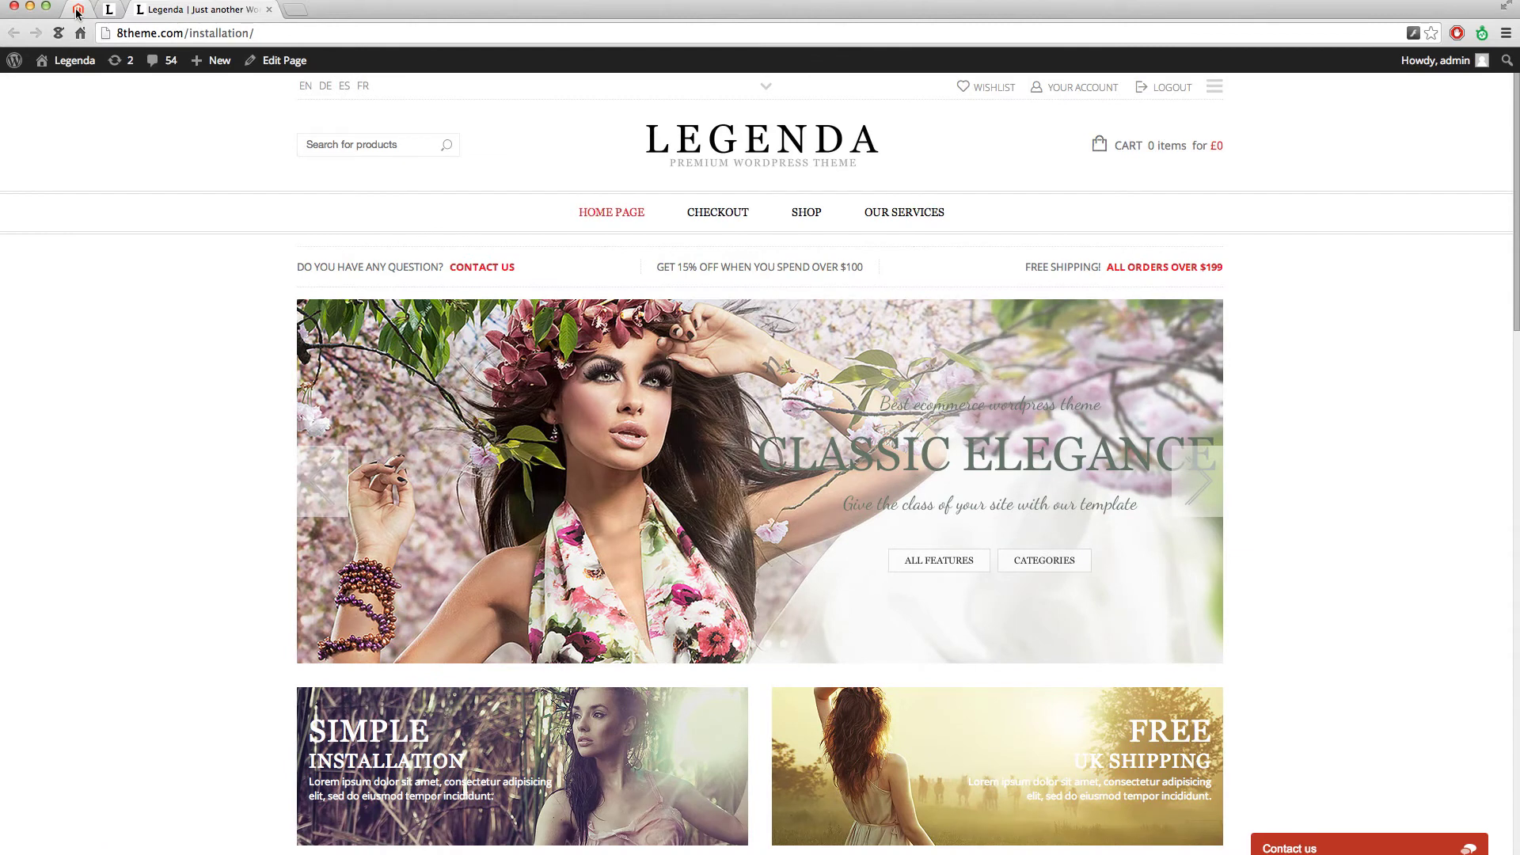
{"action": "left_click", "coordinate": [77, 12]}
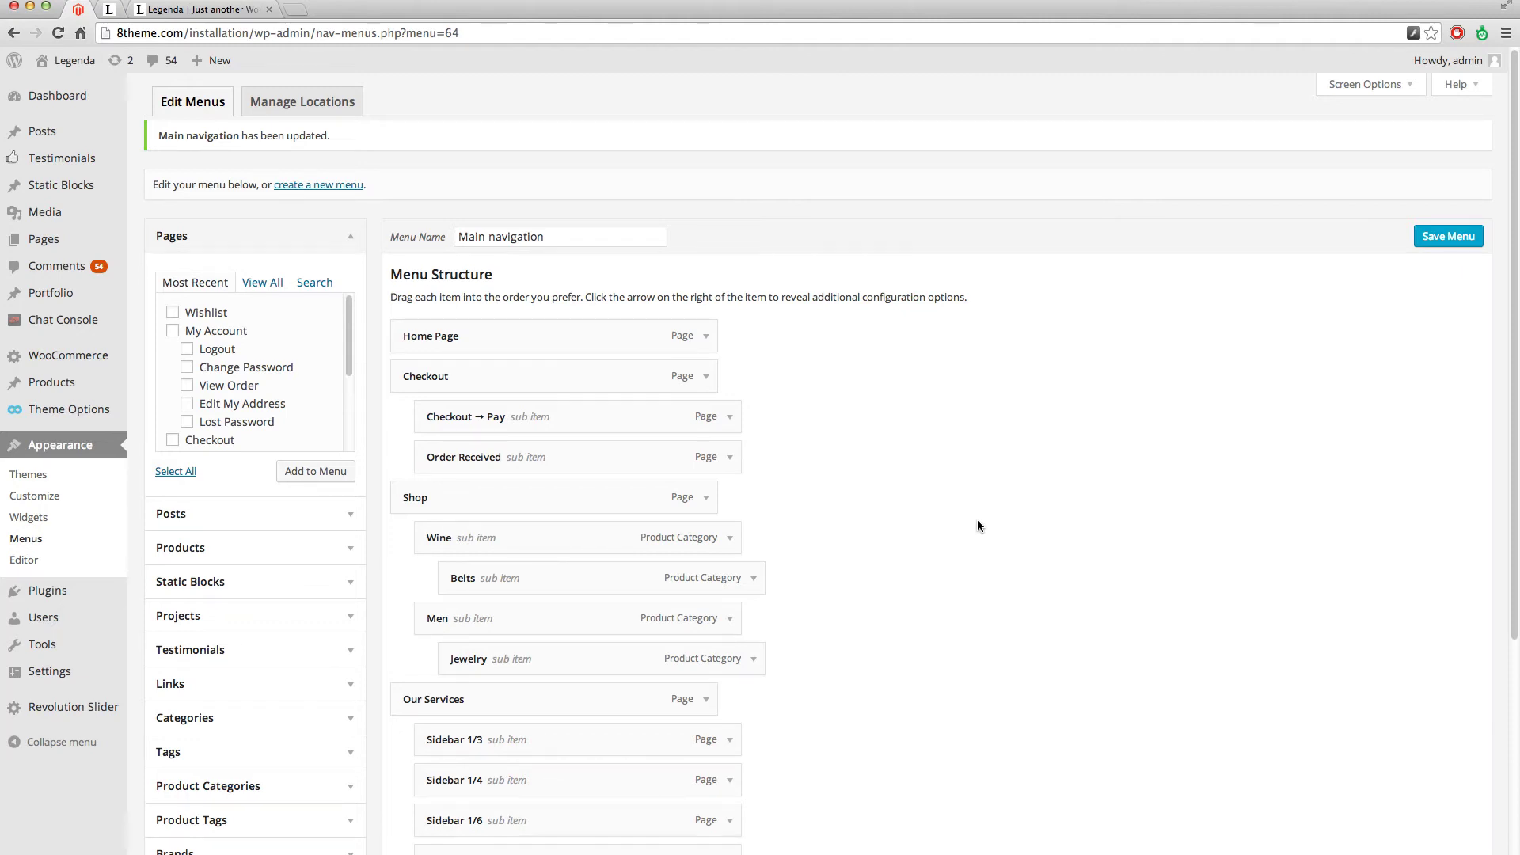
{"action": "scroll", "coordinate": [793, 620], "scroll_direction": "down", "scroll_amount": 1}
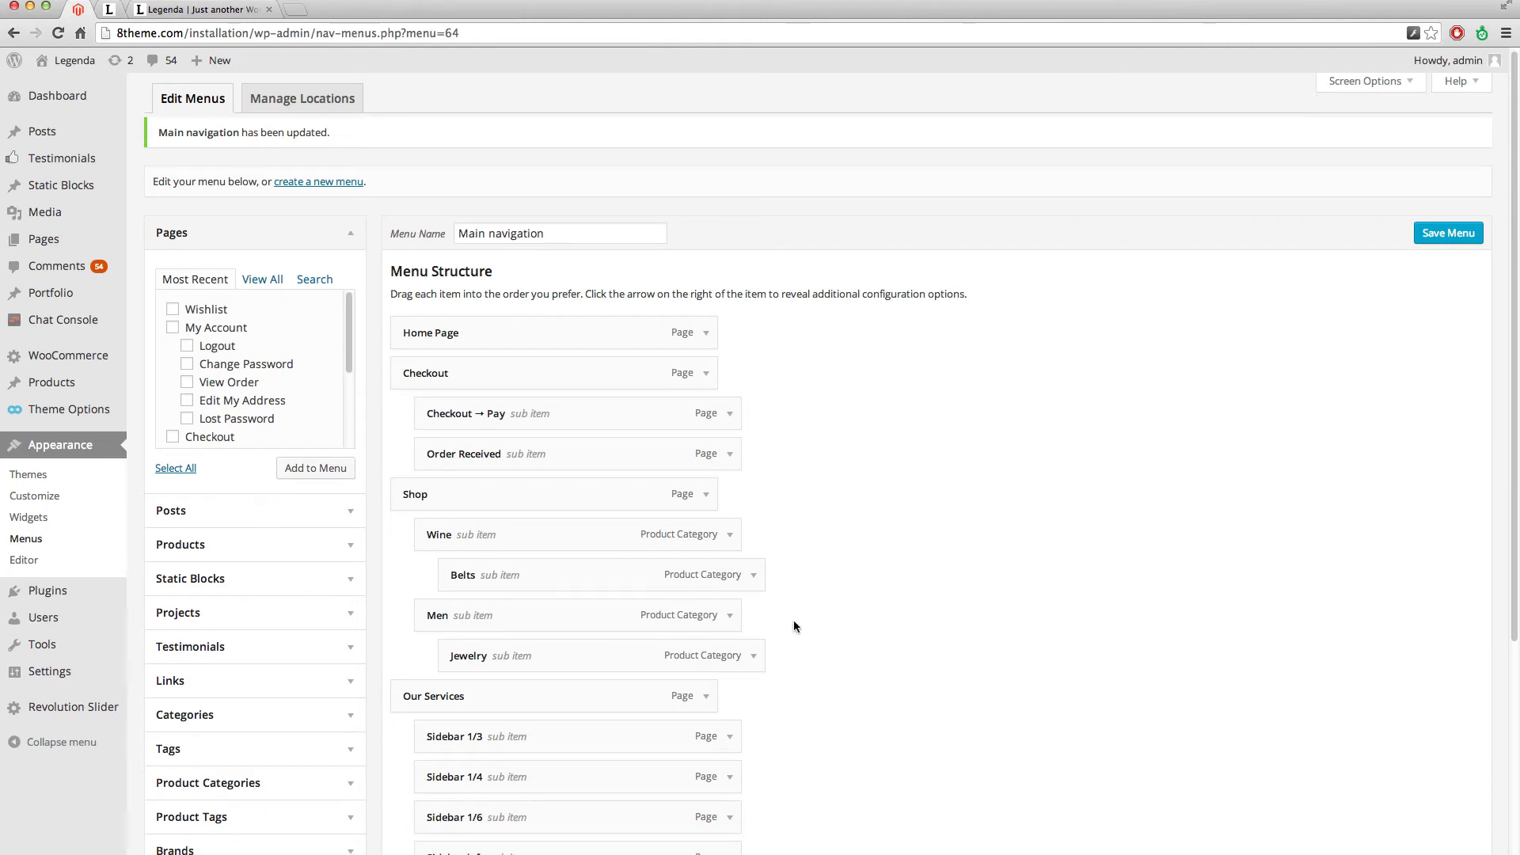
Expand the Wine item and enter et-col4 in its CSS Classes field.
{"action": "left_click", "coordinate": [731, 540]}
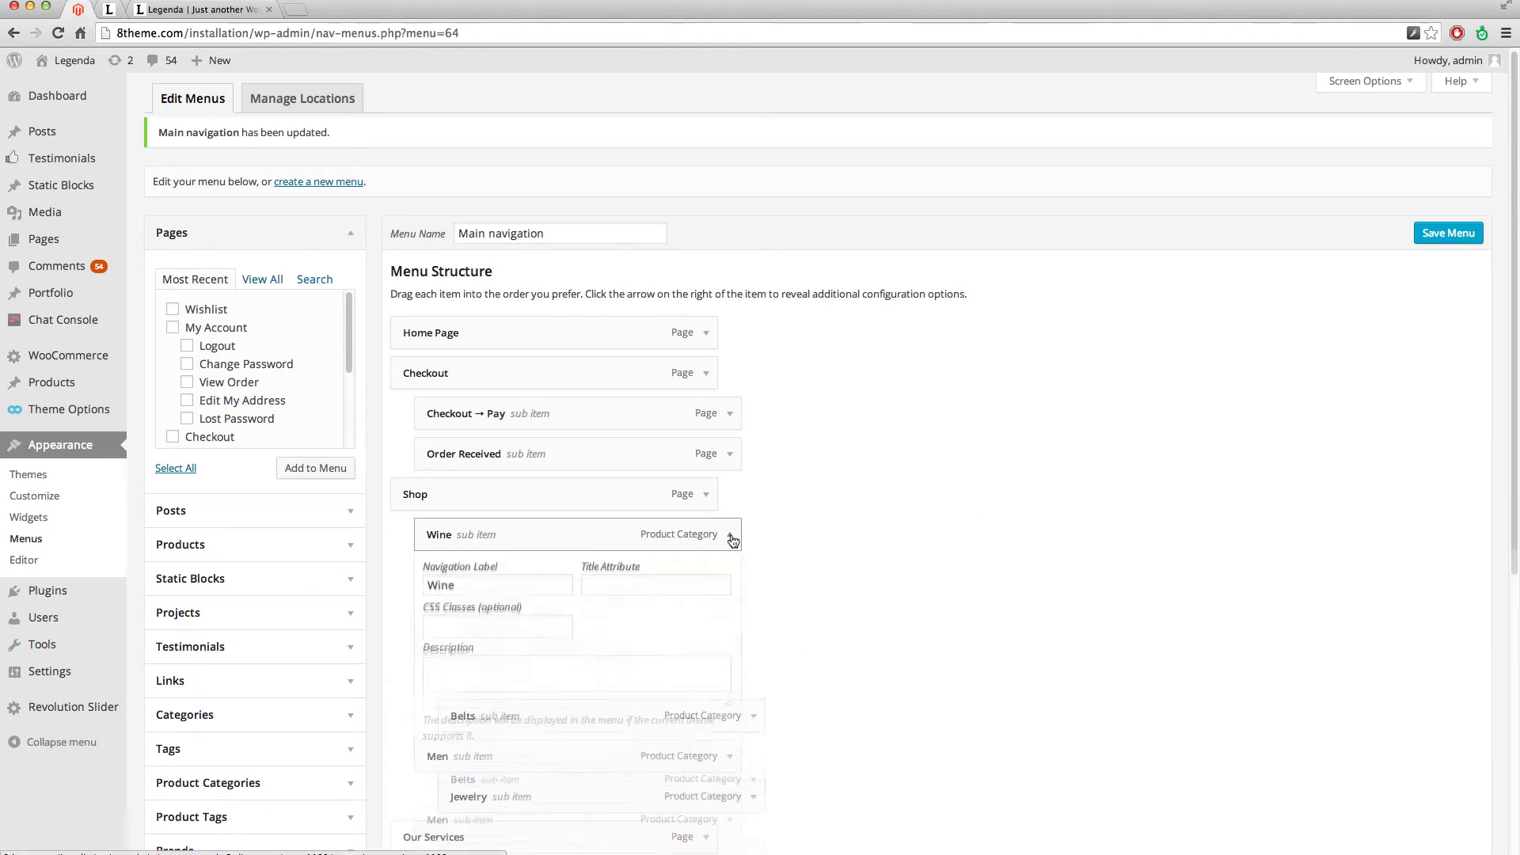
{"action": "left_click", "coordinate": [489, 628]}
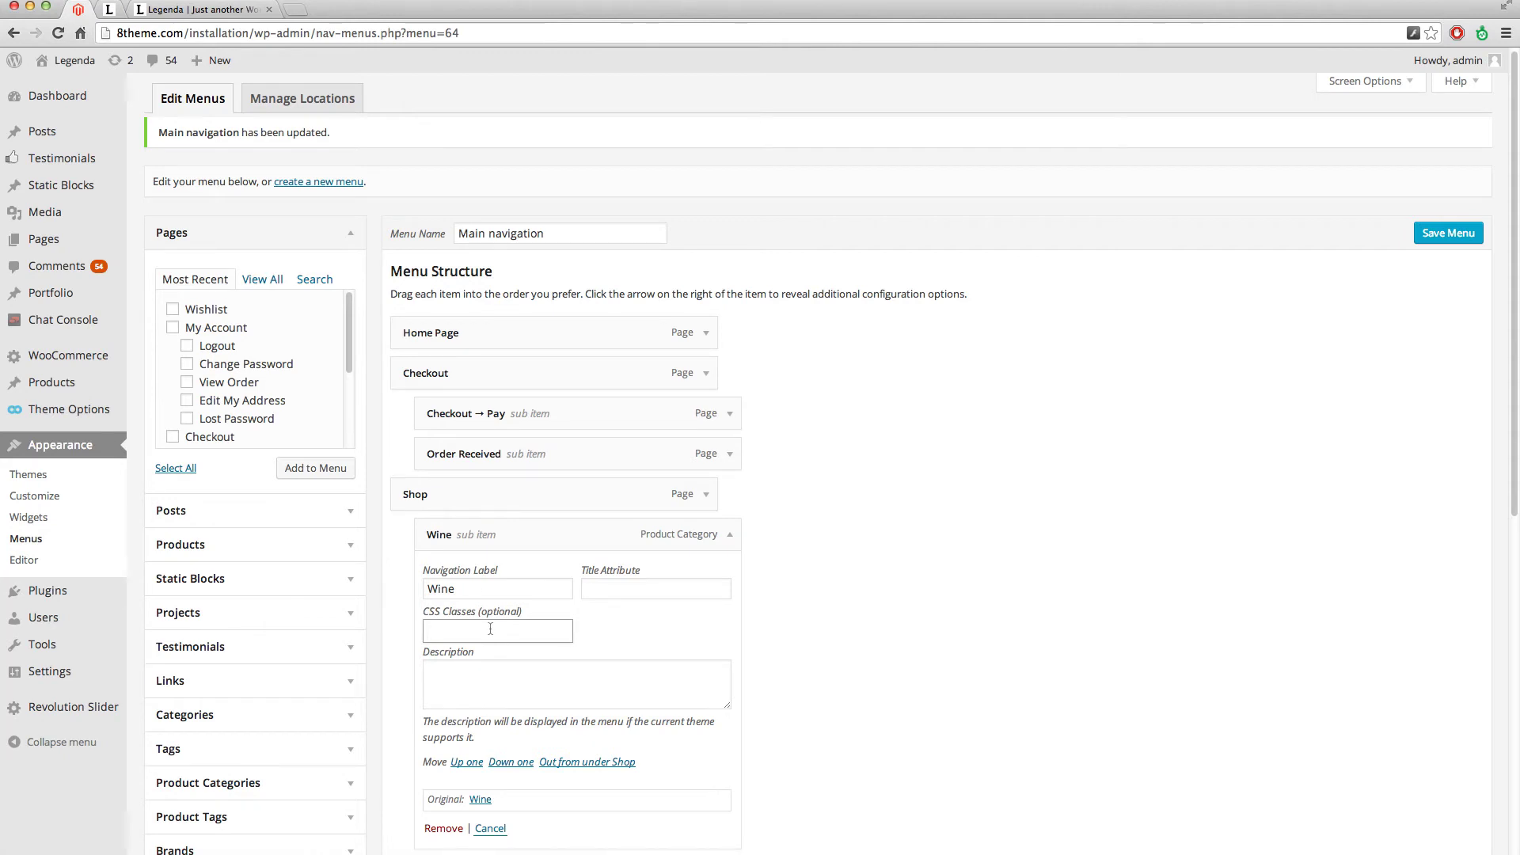
{"action": "type", "text": "et-c"}
{"action": "type", "text": "ol4"}
{"action": "scroll", "coordinate": [524, 677], "scroll_direction": "down", "scroll_amount": 1}
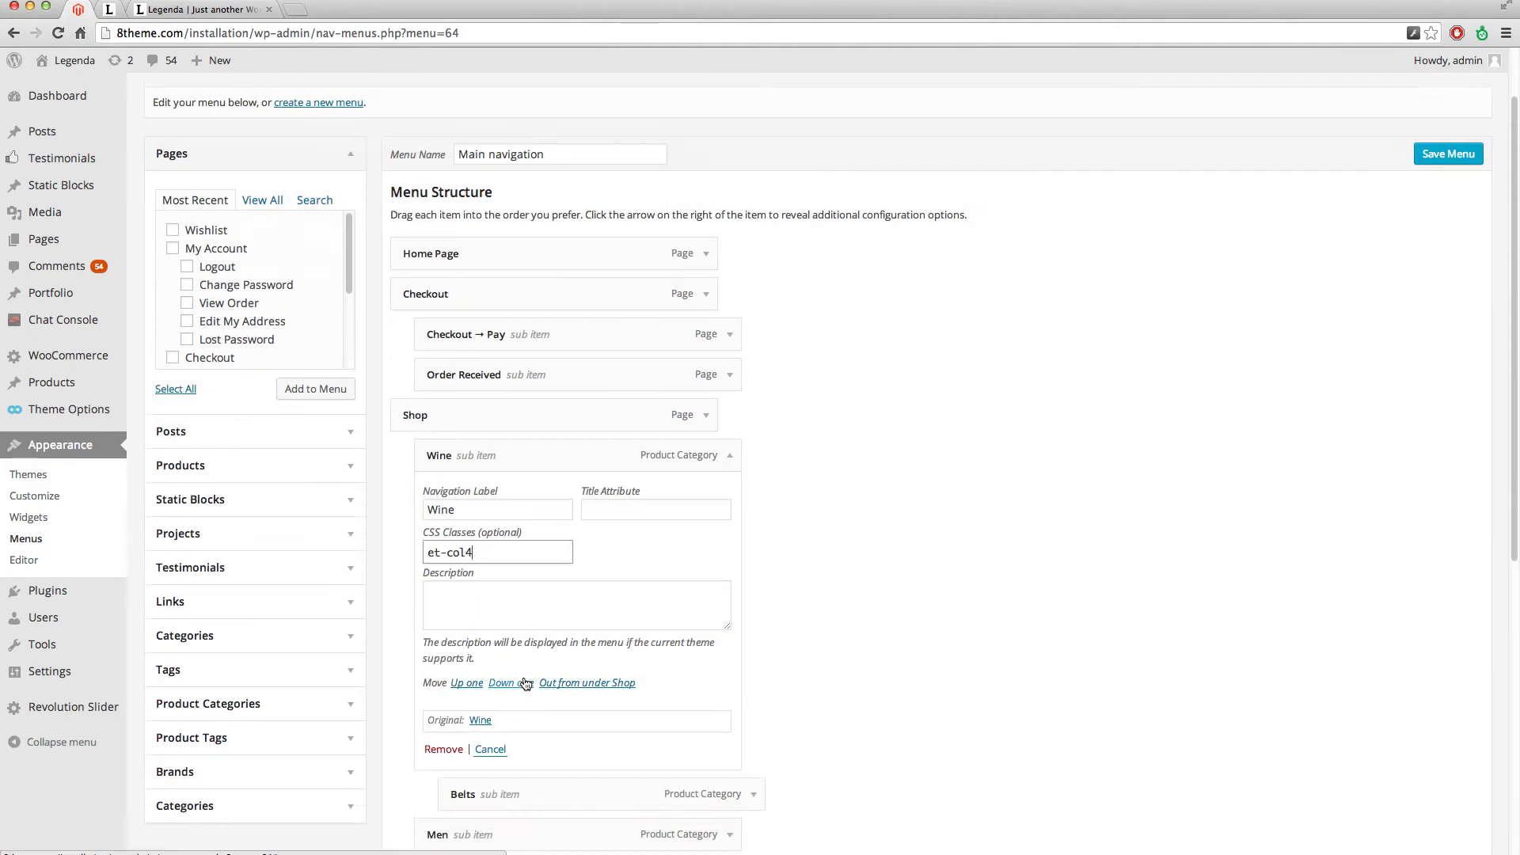
{"action": "scroll", "coordinate": [524, 676], "scroll_direction": "down", "scroll_amount": 1}
{"action": "scroll", "coordinate": [524, 677], "scroll_direction": "down", "scroll_amount": 1}
{"action": "scroll", "coordinate": [717, 752], "scroll_direction": "down", "scroll_amount": 2}
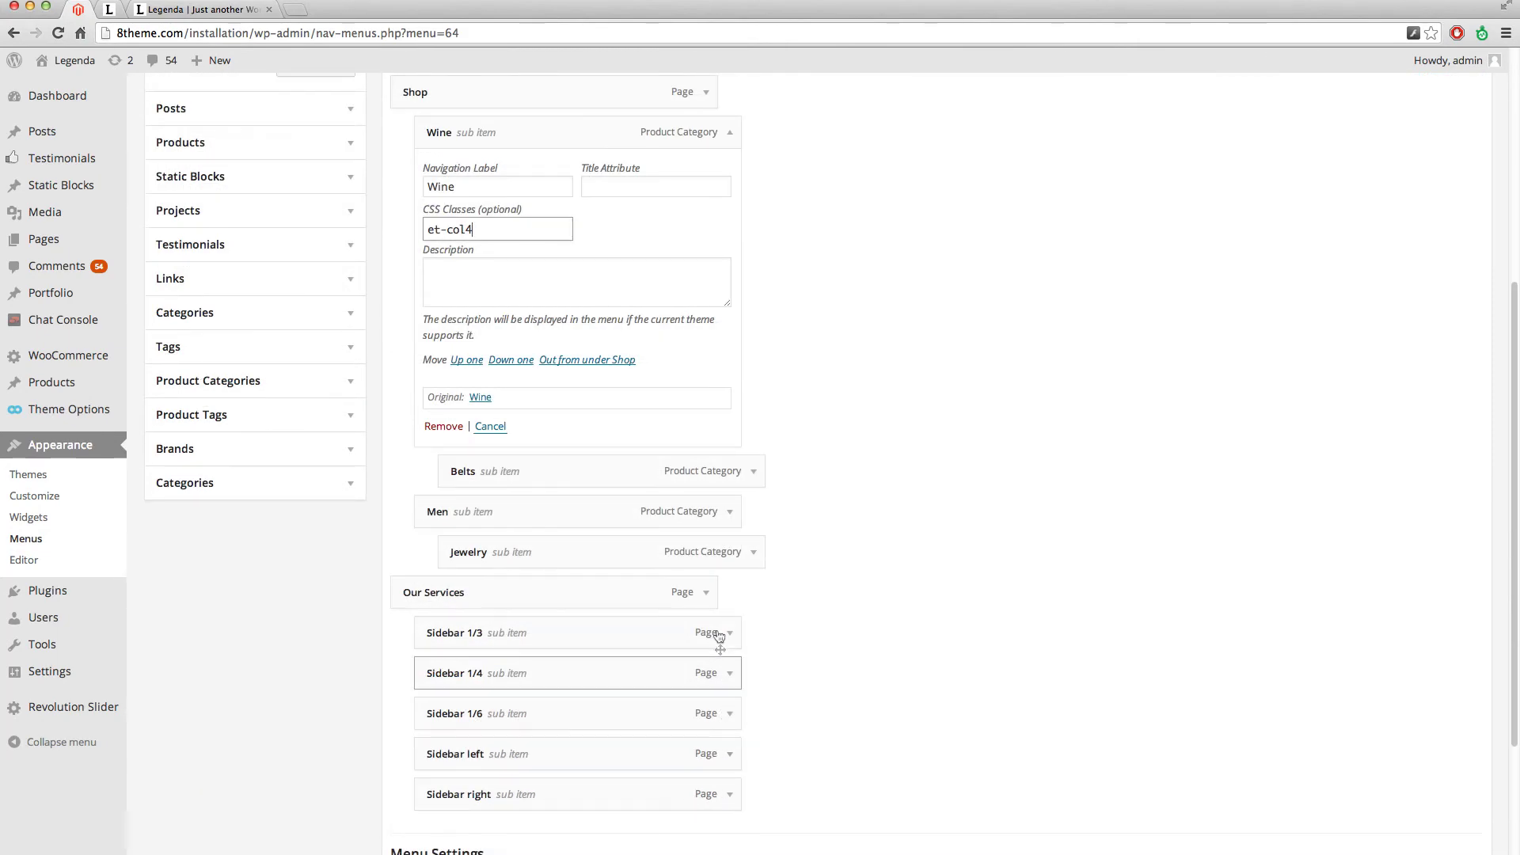
Give the Men item the CSS class et-col4, then collapse the Men and Wine items.
{"action": "left_click", "coordinate": [730, 511]}
{"action": "left_click", "coordinate": [495, 611]}
{"action": "type", "text": "et-"}
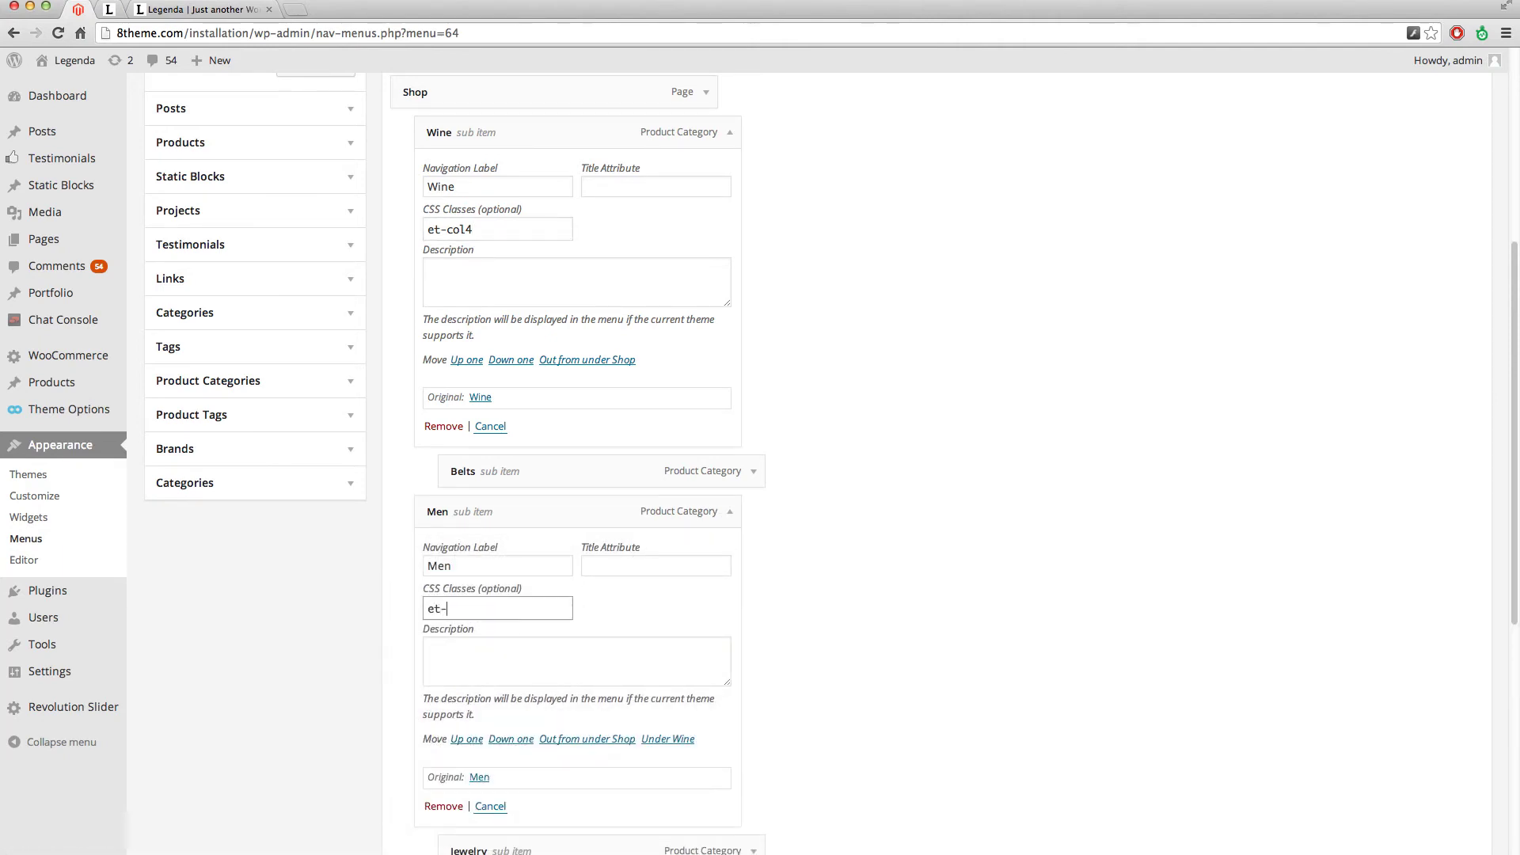
{"action": "type", "text": "col4"}
{"action": "left_click", "coordinate": [731, 513]}
{"action": "left_click", "coordinate": [730, 132]}
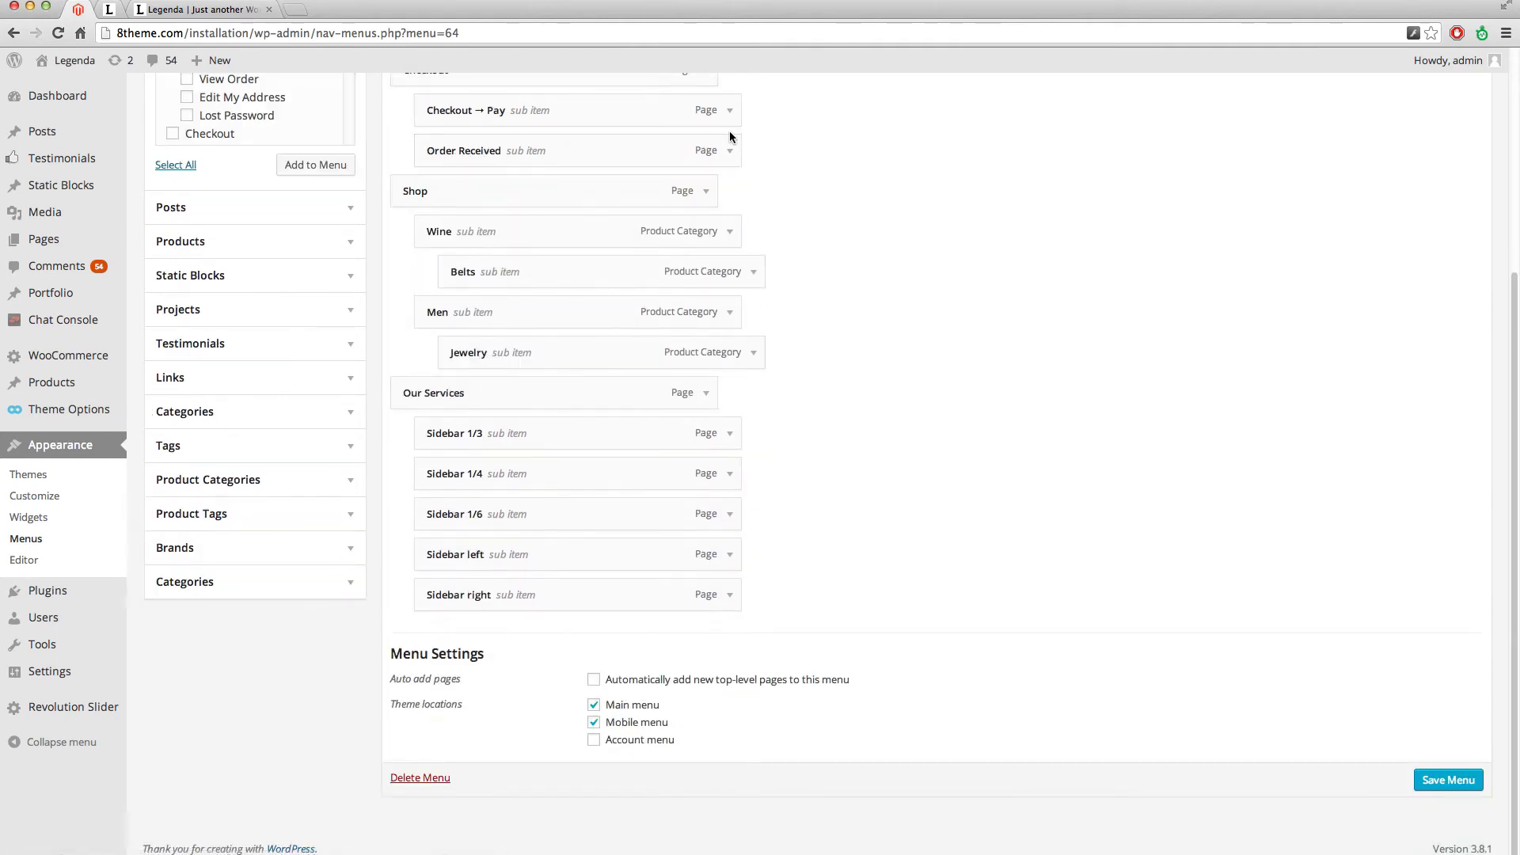
{"action": "scroll", "coordinate": [832, 501], "scroll_direction": "up", "scroll_amount": 3}
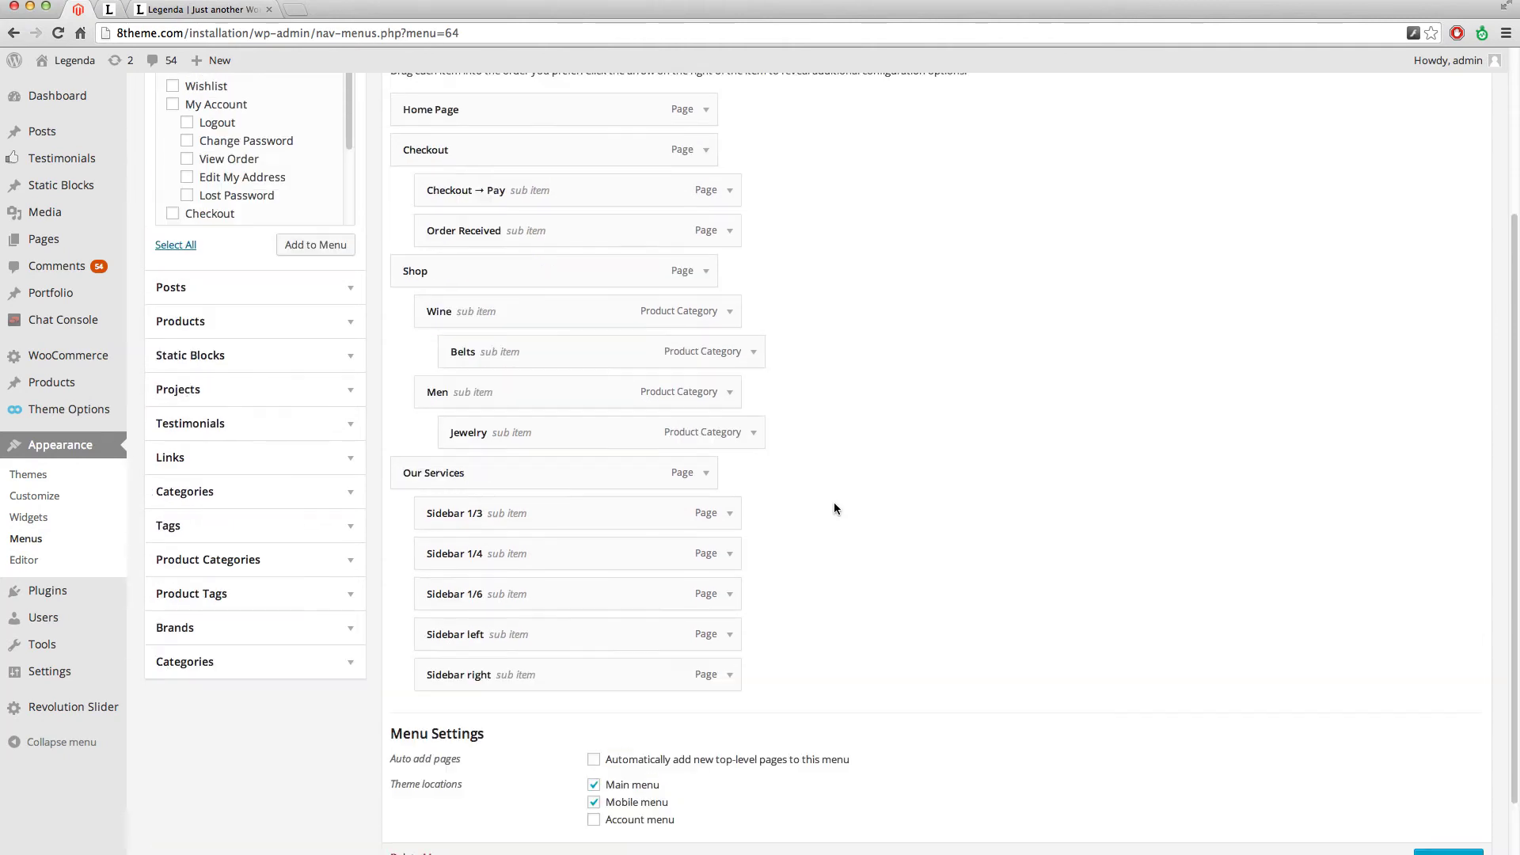
{"action": "scroll", "coordinate": [1029, 479], "scroll_direction": "up", "scroll_amount": 1}
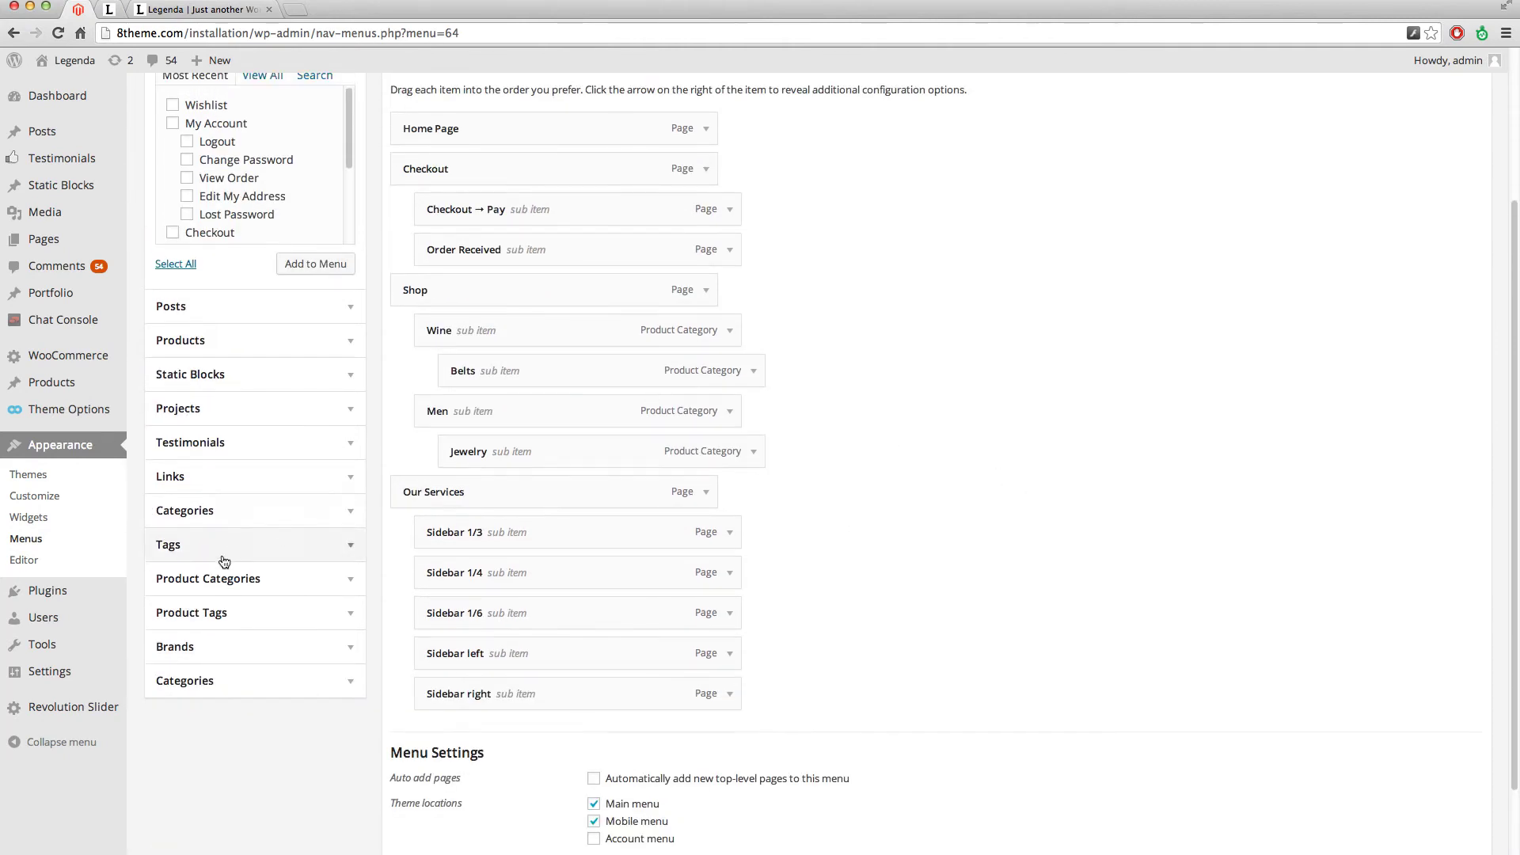
{"action": "left_click", "coordinate": [349, 479]}
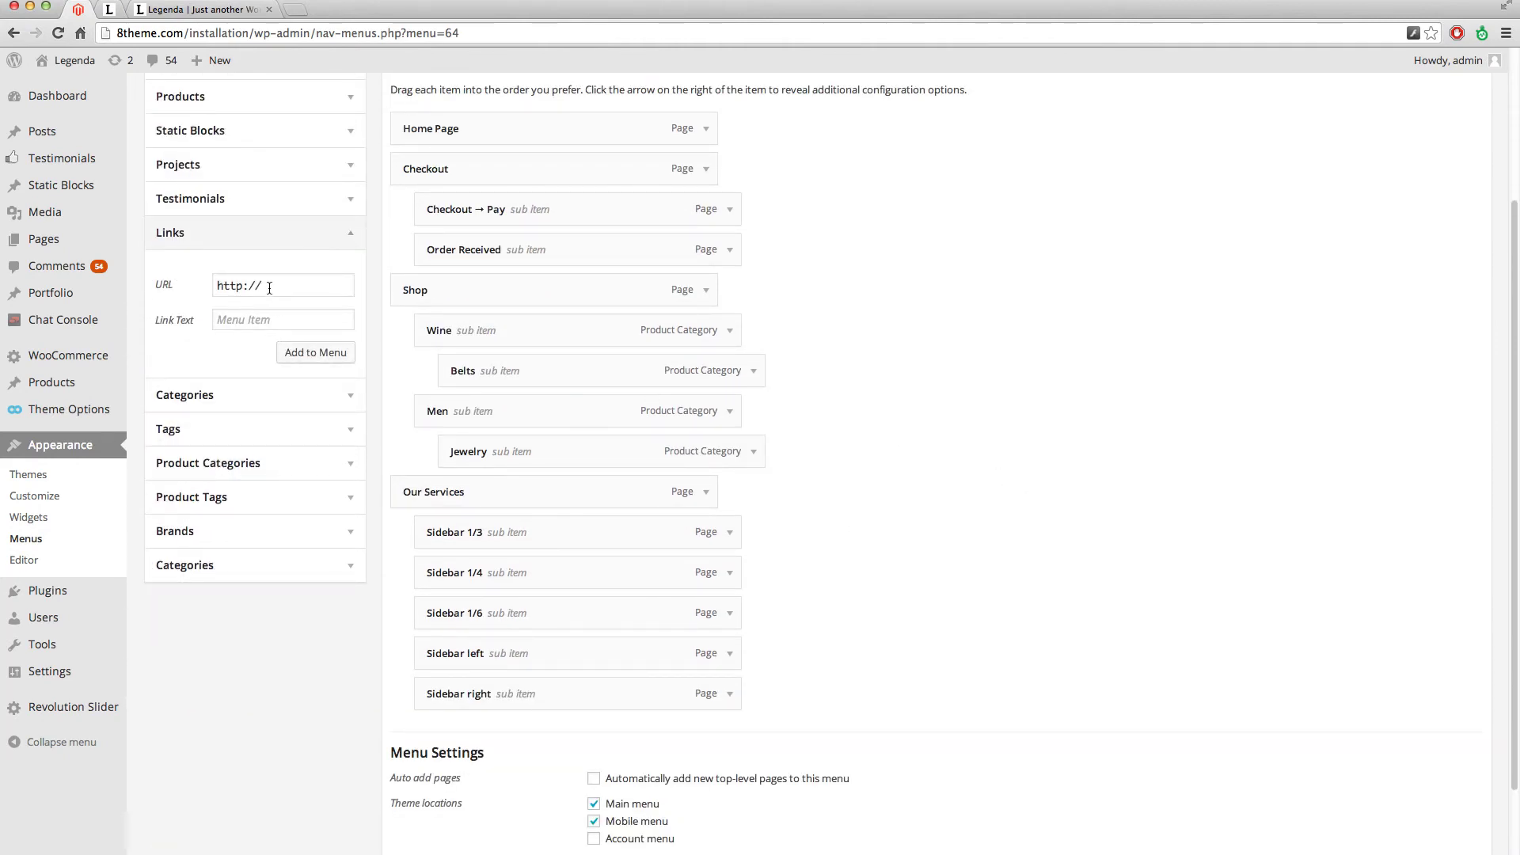
Add a custom link 'image' with URL # and nest it under Shop after Jewelry.
{"action": "left_click_drag", "start_coordinate": [269, 287], "coordinate": [216, 286]}
{"action": "type", "text": "#"}
{"action": "left_click", "coordinate": [245, 318]}
{"action": "type", "text": "ima"}
{"action": "type", "text": "ge"}
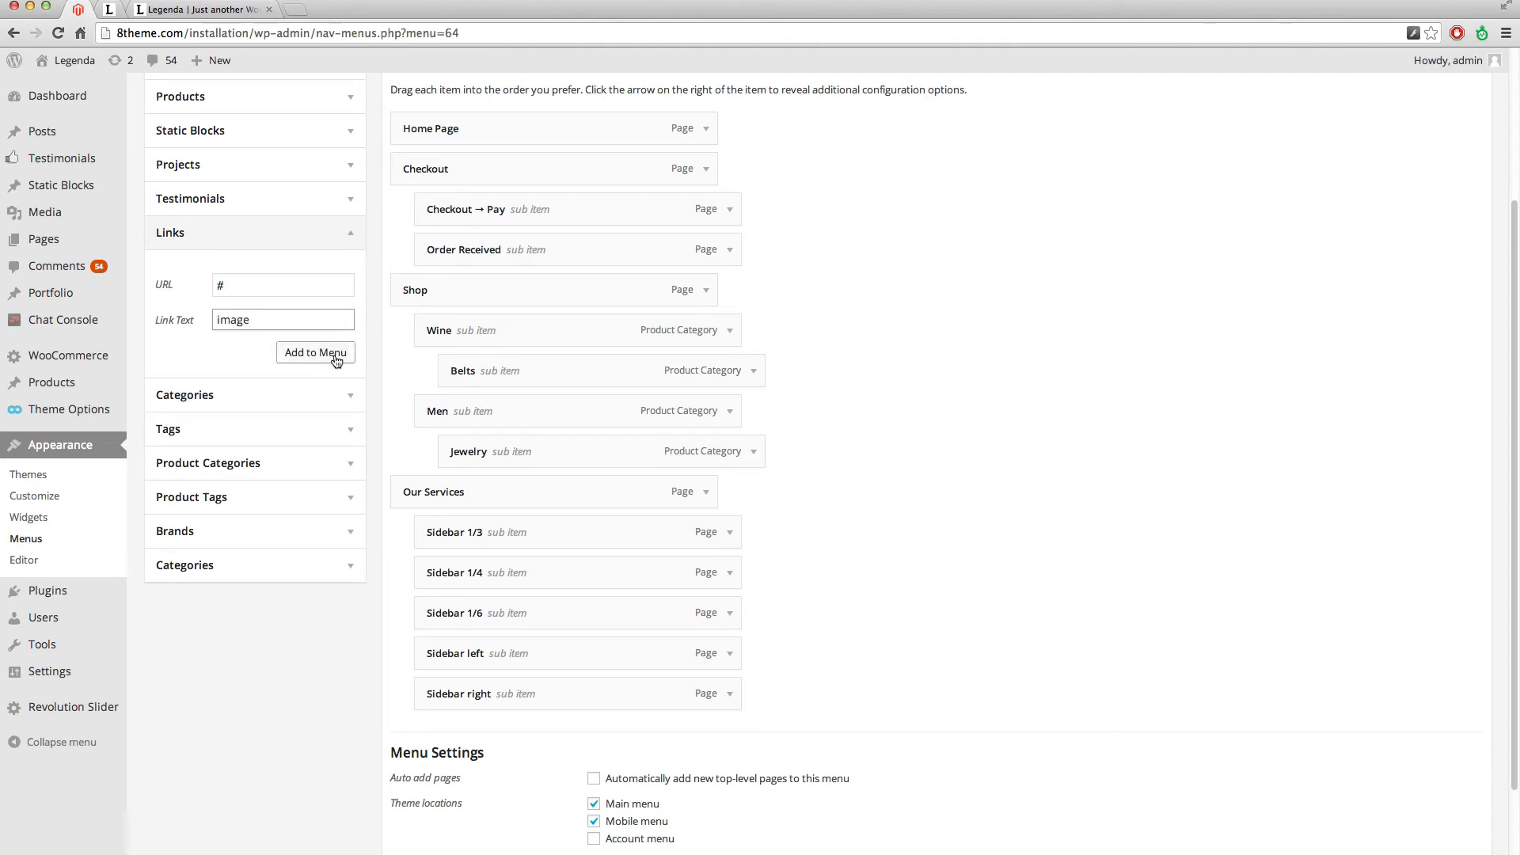
{"action": "left_click", "coordinate": [336, 361]}
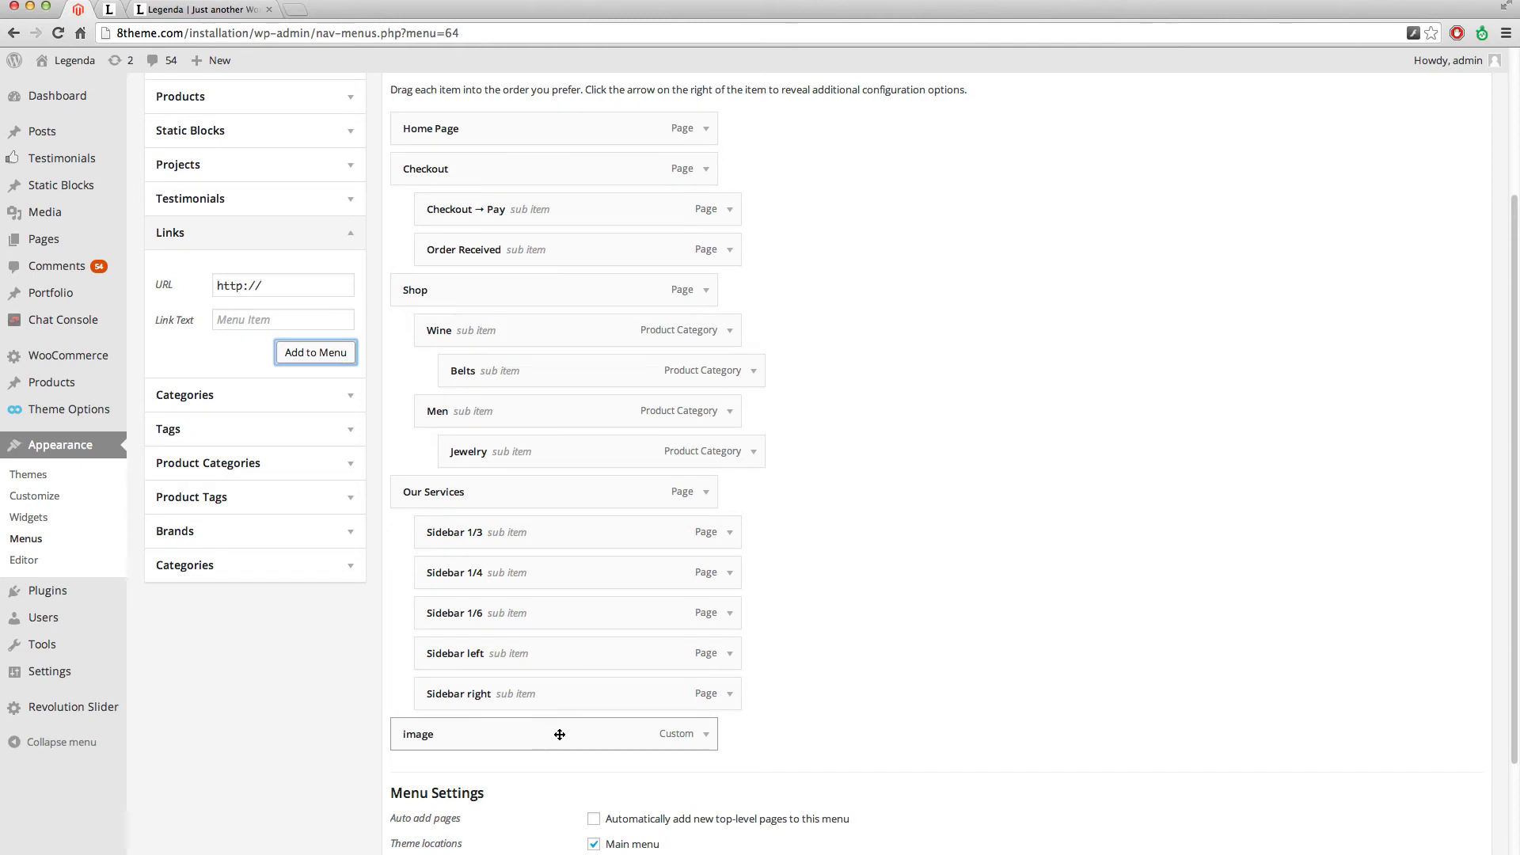
{"action": "left_click_drag", "start_coordinate": [559, 734], "coordinate": [526, 480]}
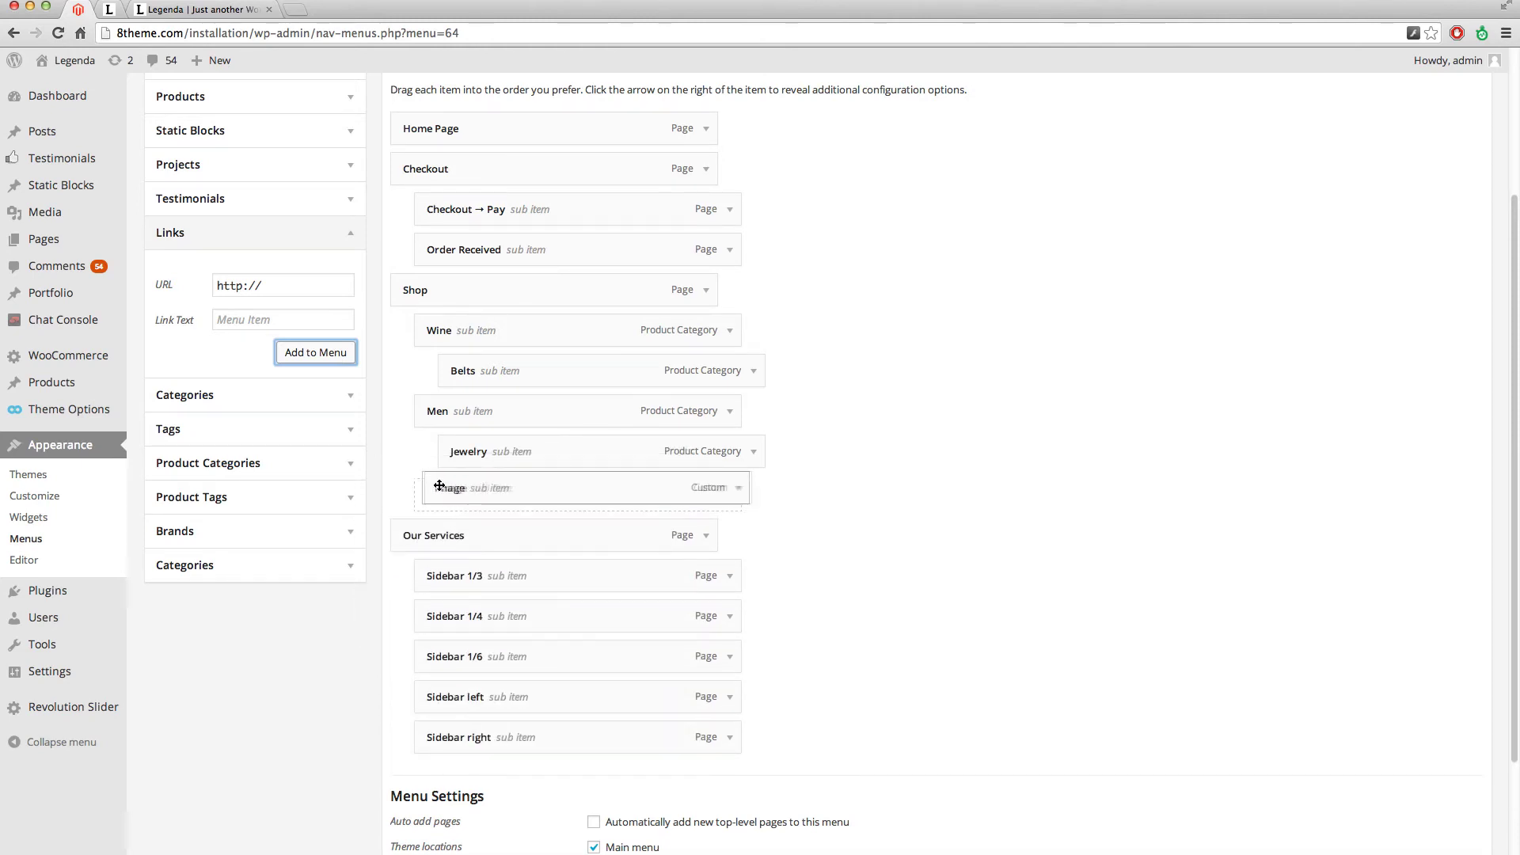
{"action": "mouse_move", "coordinate": [525, 482]}
{"action": "left_mouse_down"}
{"action": "mouse_move", "coordinate": [429, 491]}
{"action": "mouse_move", "coordinate": [455, 491]}
{"action": "left_mouse_up"}
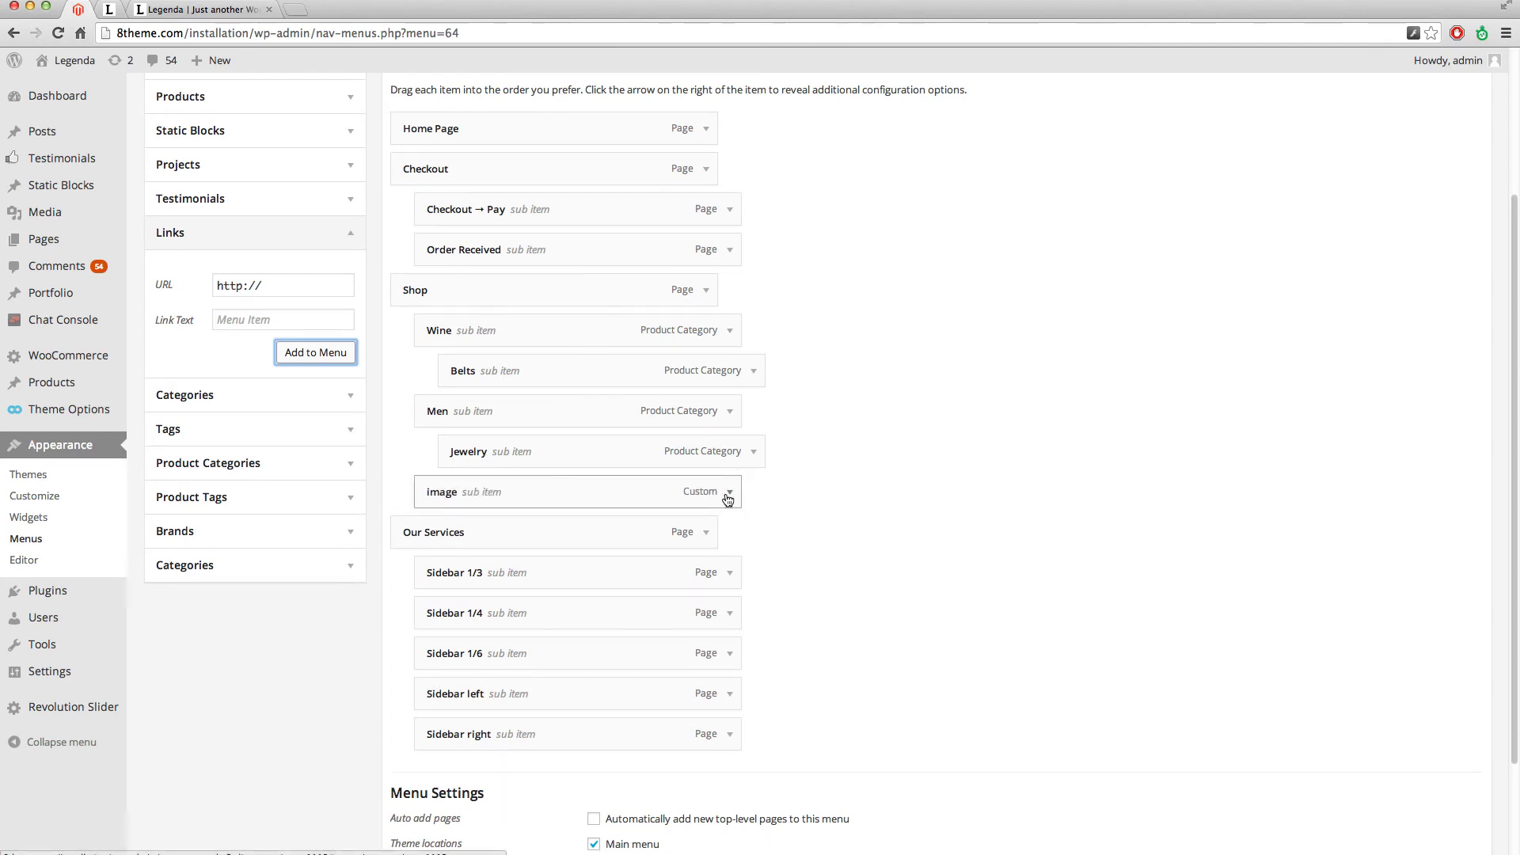
Enter image-item as the image item's CSS class, then open Media Library in a new tab.
{"action": "left_click", "coordinate": [727, 495]}
{"action": "left_click", "coordinate": [471, 636]}
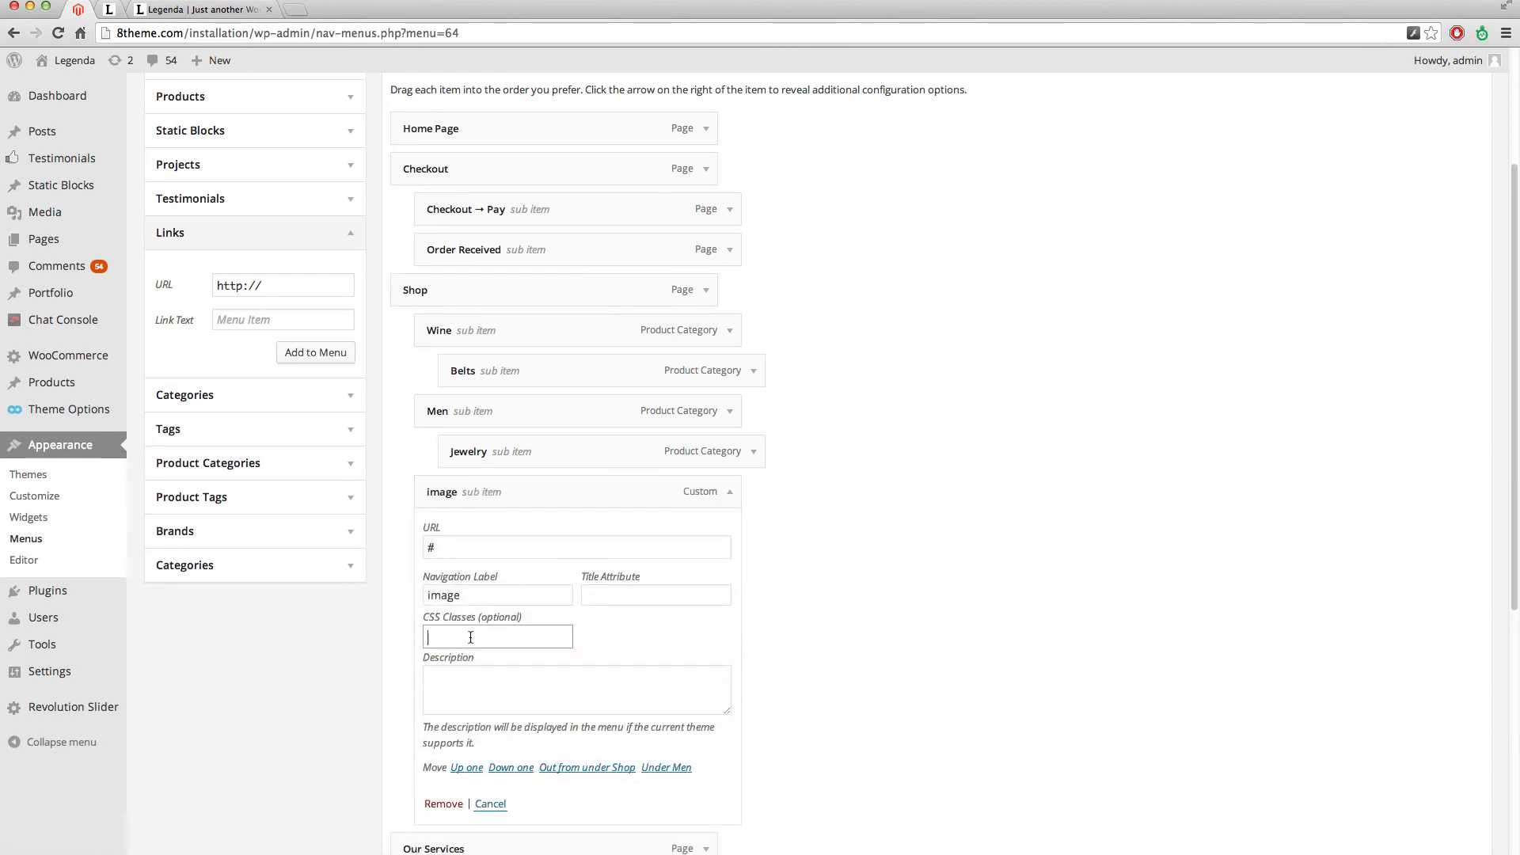
{"action": "type", "text": "i"}
{"action": "type", "text": "msge"}
{"action": "key", "text": "BackSpace"}
{"action": "key", "text": "BackSpace"}
{"action": "key", "text": "BackSpace"}
{"action": "type", "text": "ge-i"}
{"action": "type", "text": "te"}
{"action": "left_click", "coordinate": [568, 684]}
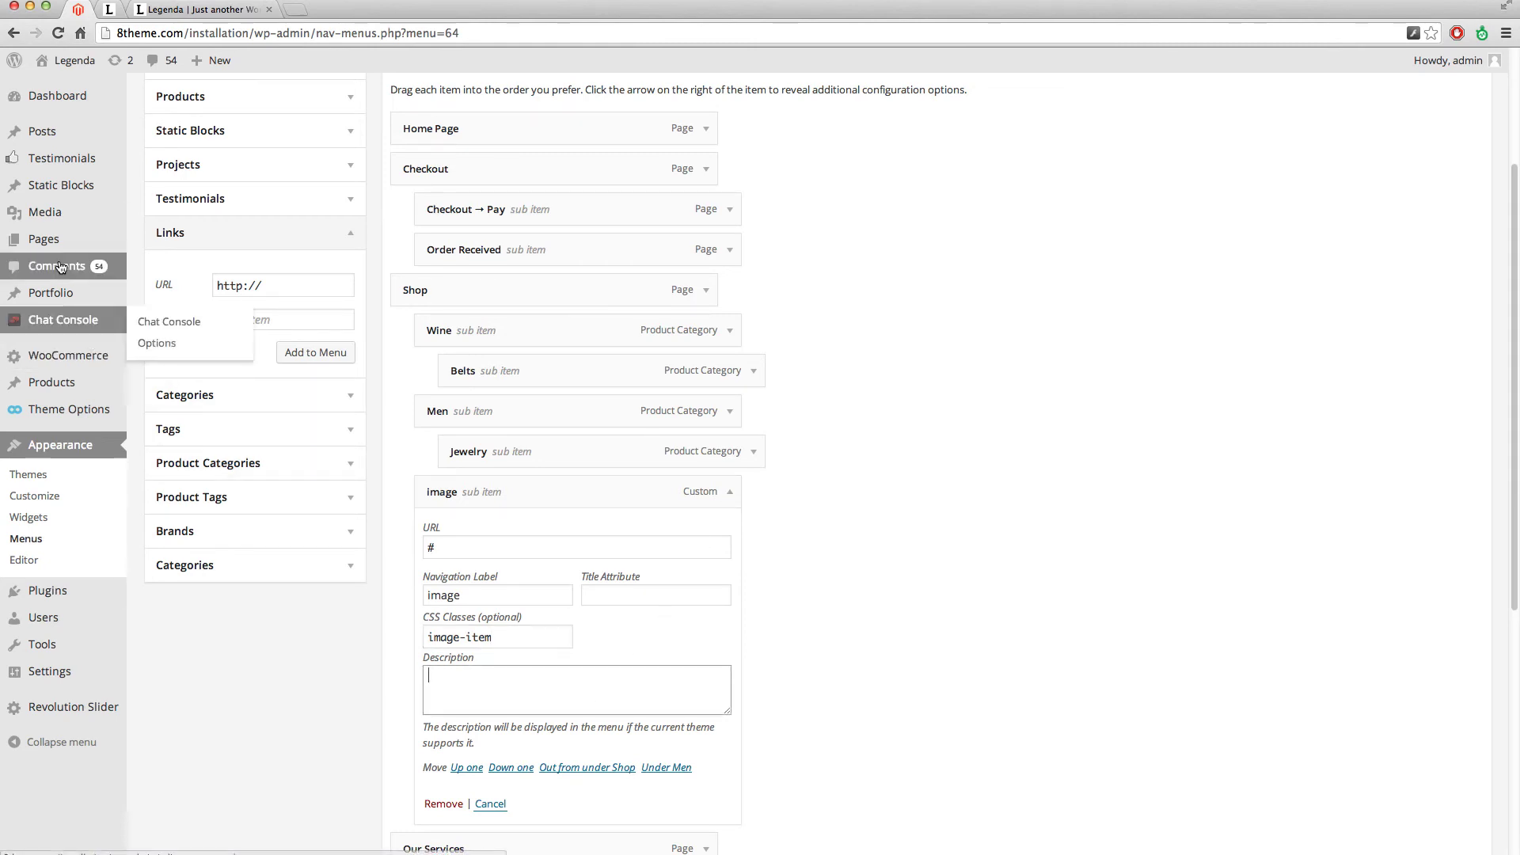
{"action": "mouse_move", "coordinate": [46, 212]}
{"action": "left_click", "coordinate": [145, 217], "text": "super"}
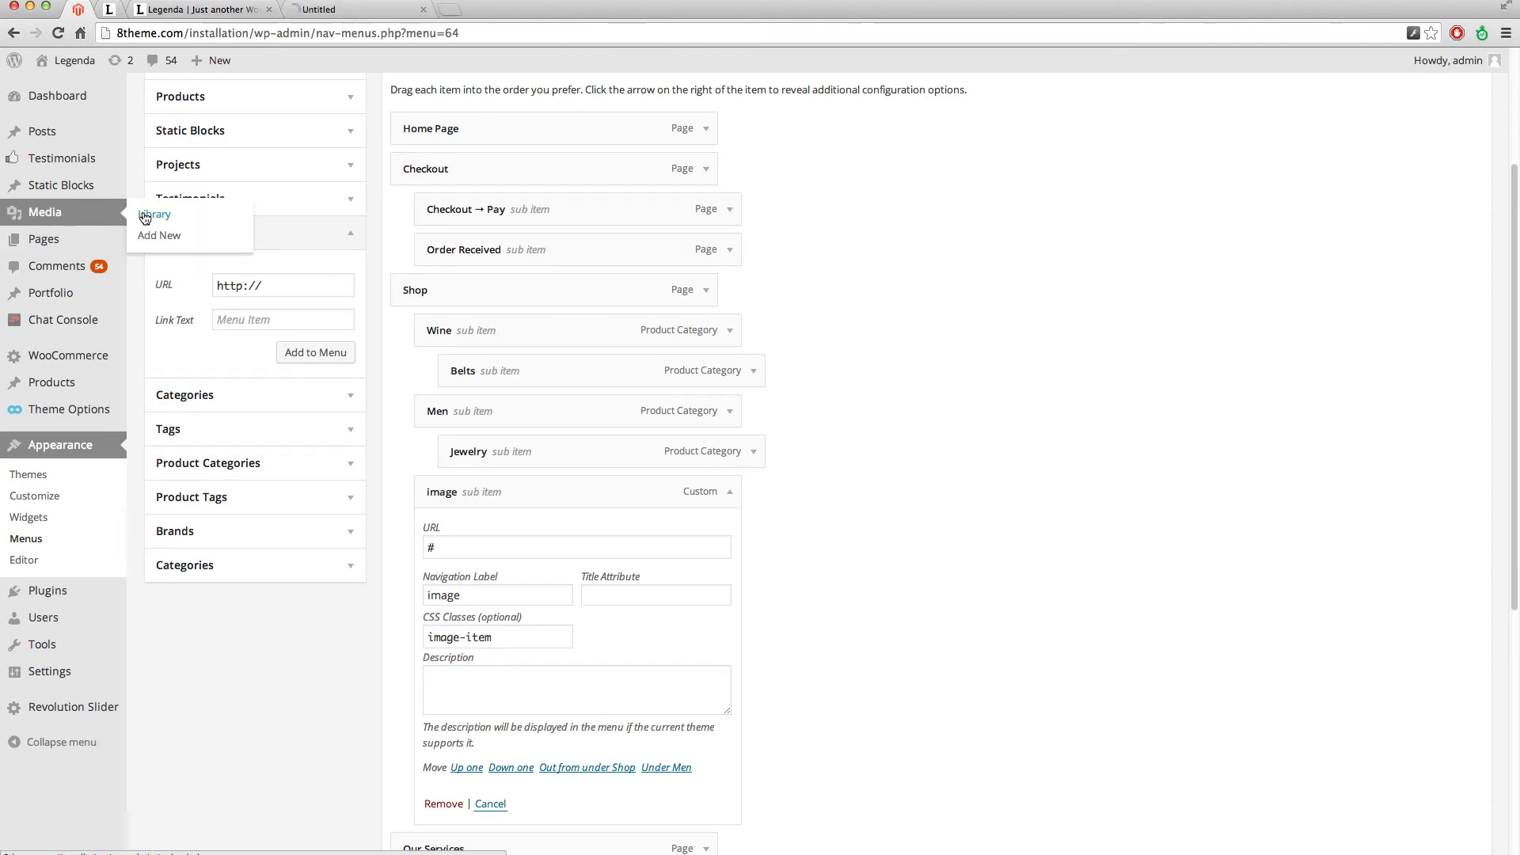
Open the london image from page 2 of the Media Library.
{"action": "left_click", "coordinate": [343, 11]}
{"action": "scroll", "coordinate": [672, 616], "scroll_direction": "down", "scroll_amount": 3}
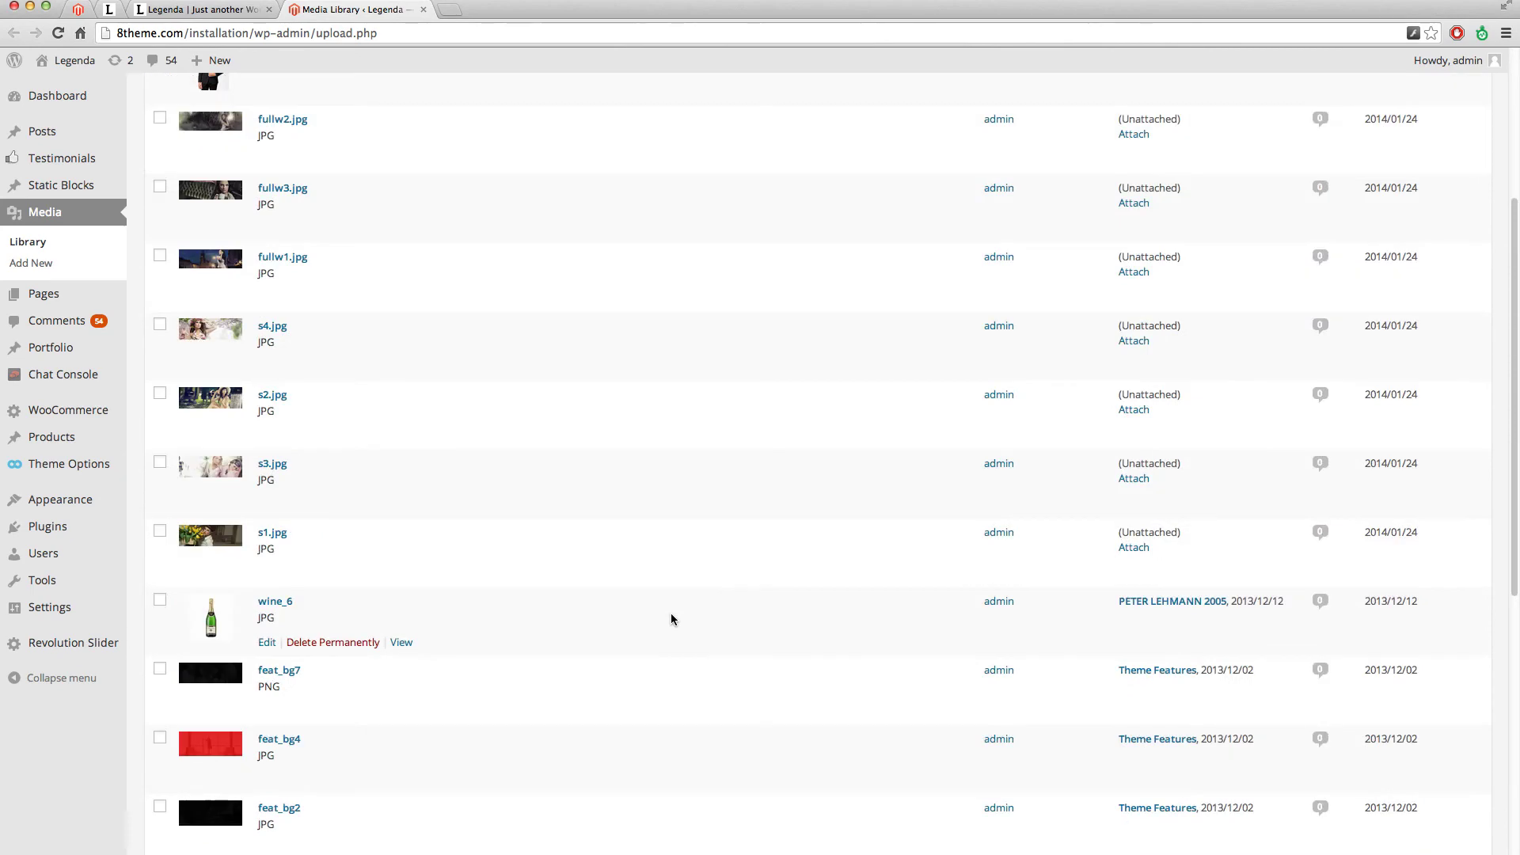
{"action": "scroll", "coordinate": [671, 619], "scroll_direction": "down", "scroll_amount": 4}
{"action": "scroll", "coordinate": [670, 619], "scroll_direction": "down", "scroll_amount": 3}
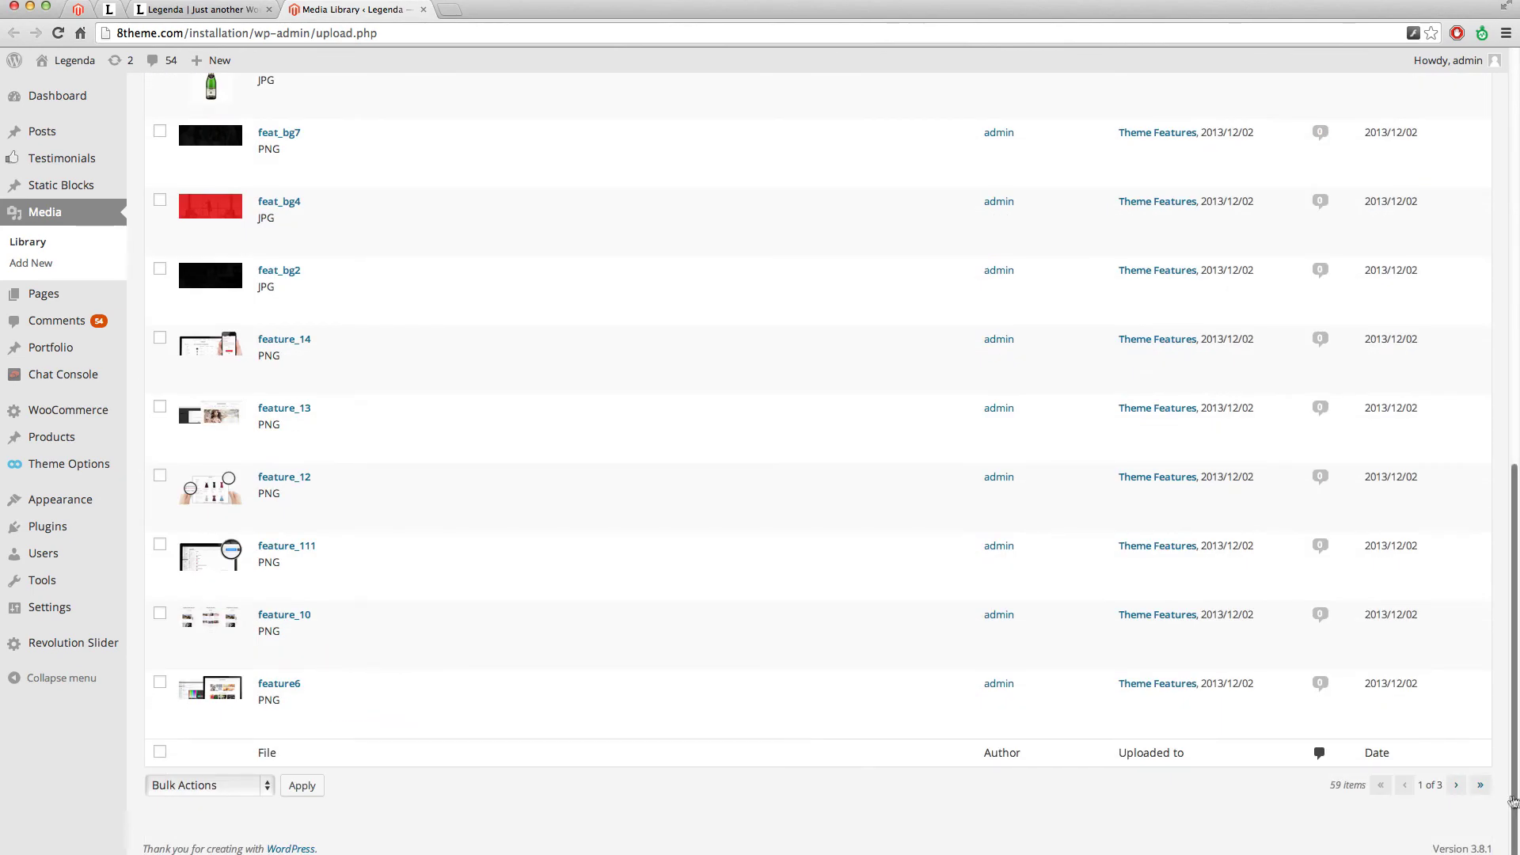
{"action": "left_click", "coordinate": [1457, 790]}
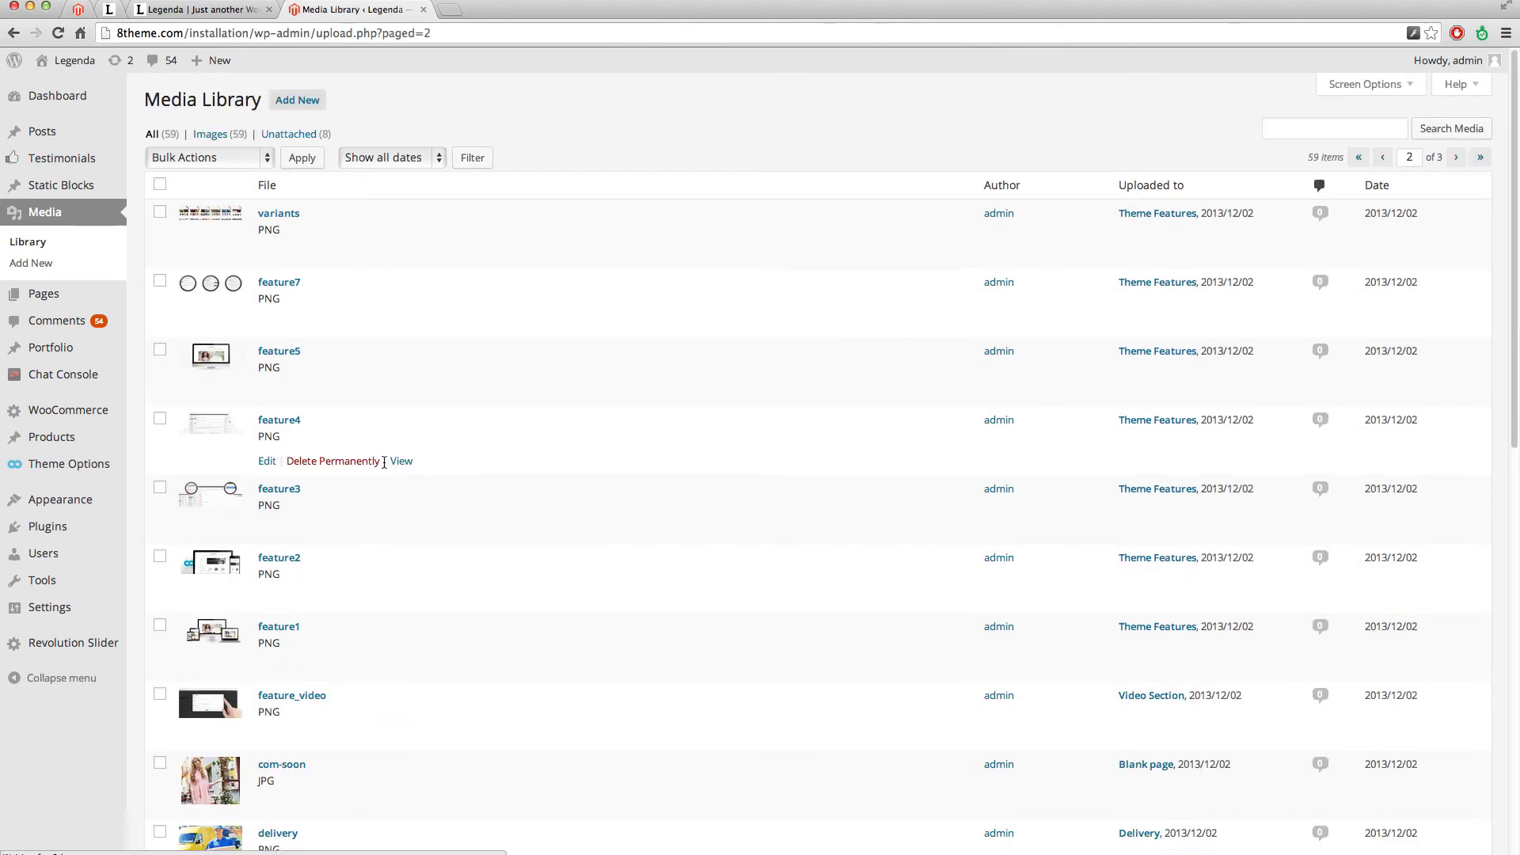
{"action": "scroll", "coordinate": [297, 475], "scroll_direction": "down", "scroll_amount": 2}
{"action": "scroll", "coordinate": [297, 475], "scroll_direction": "down", "scroll_amount": 2}
{"action": "scroll", "coordinate": [315, 634], "scroll_direction": "down", "scroll_amount": 1}
{"action": "left_click", "coordinate": [274, 729]}
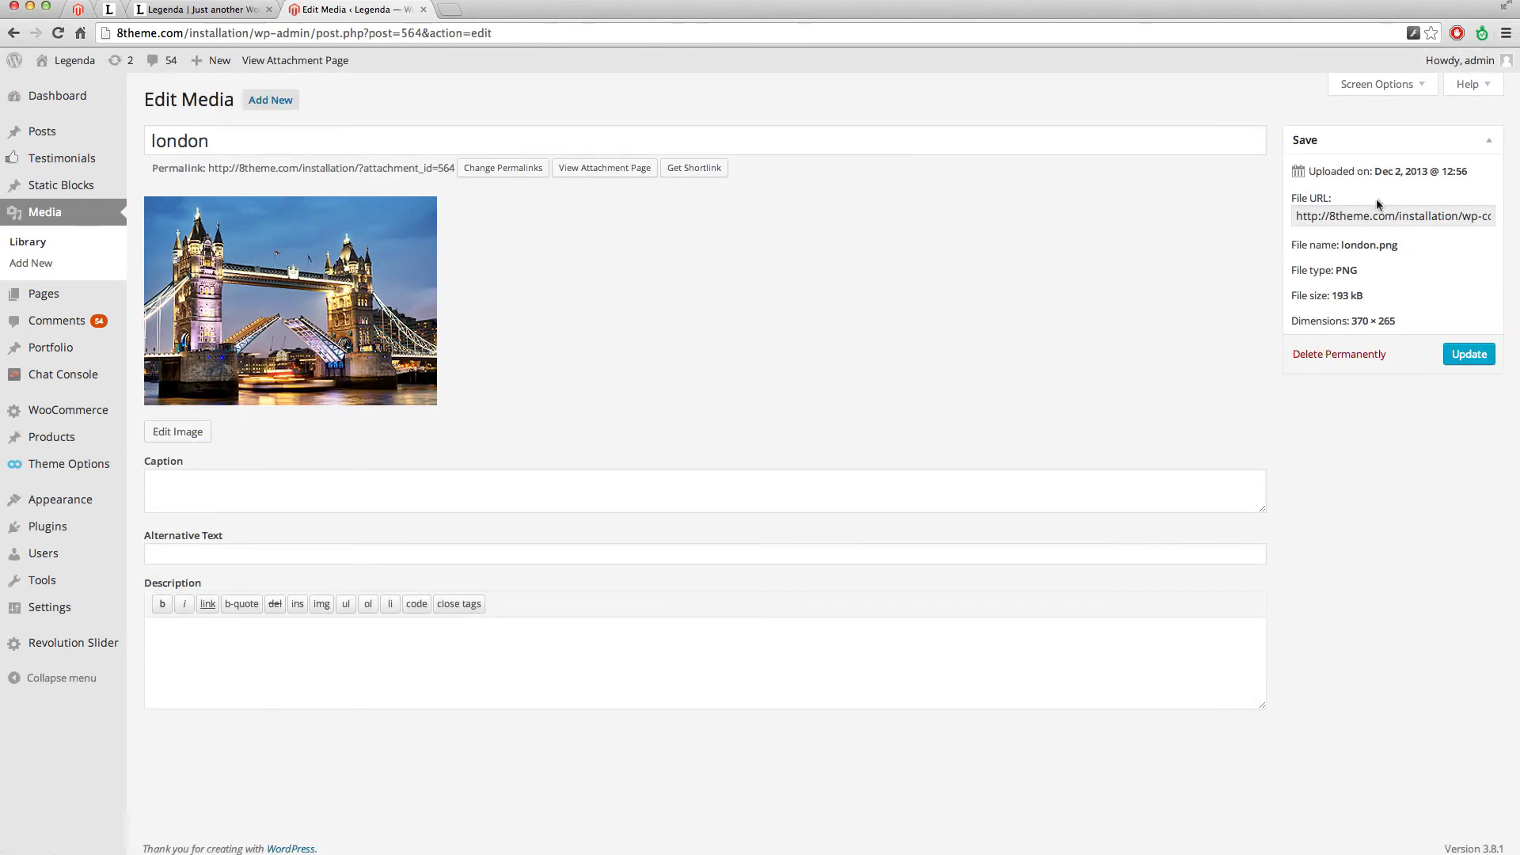
Copy the london image's File URL and return to the Menus tab.
{"action": "left_click", "coordinate": [1372, 216]}
{"action": "right_click", "coordinate": [1372, 217]}
{"action": "left_click", "coordinate": [1398, 215]}
{"action": "triple_click", "coordinate": [1399, 216]}
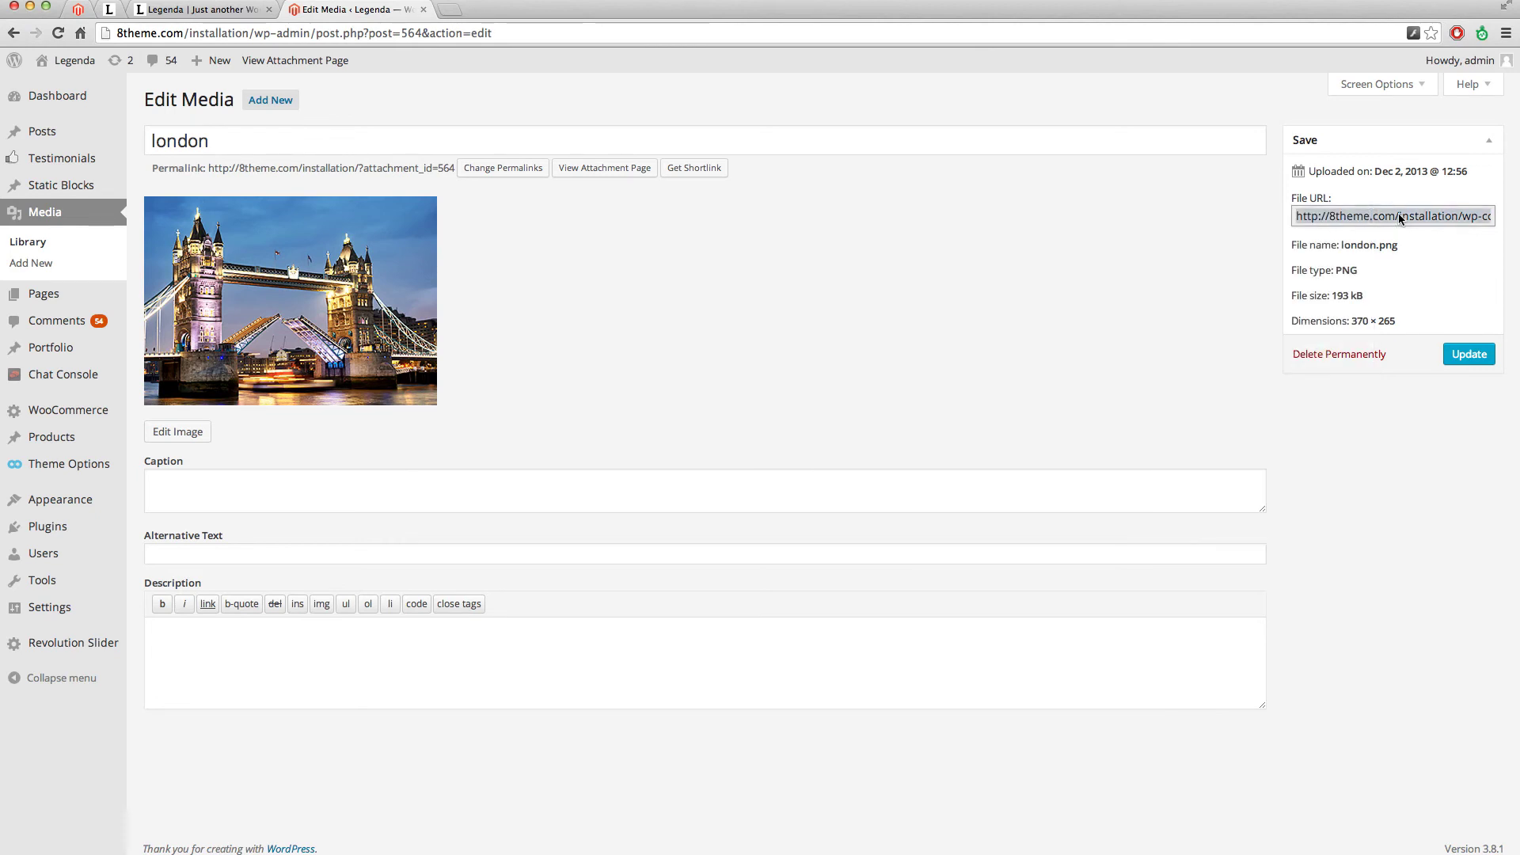
{"action": "right_click", "coordinate": [1400, 217]}
{"action": "left_click", "coordinate": [1145, 277]}
{"action": "left_click", "coordinate": [78, 11]}
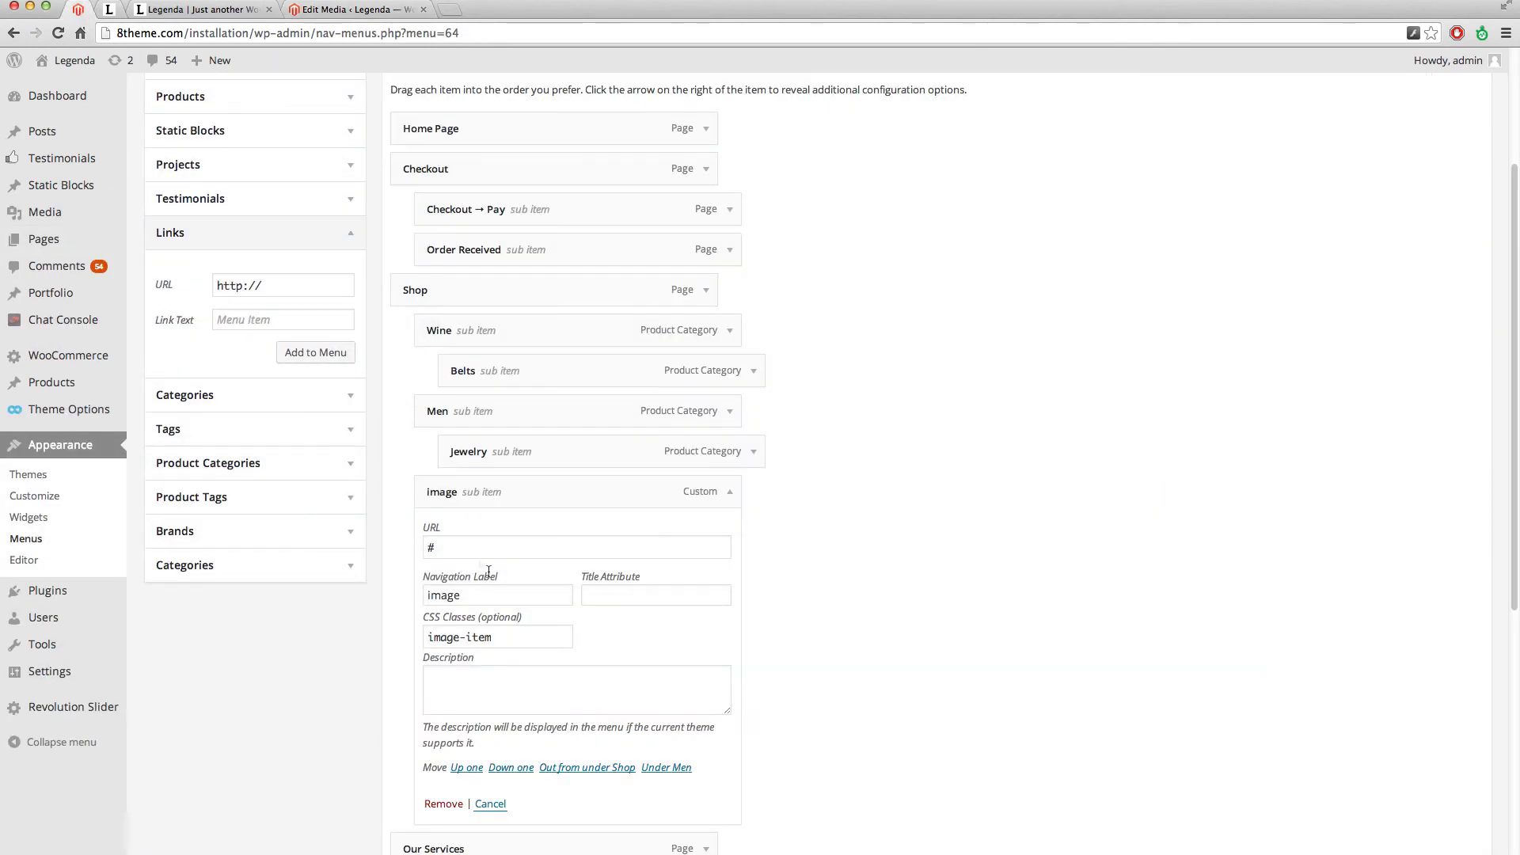
Paste the london image URL into the image item's Description field.
{"action": "left_click", "coordinate": [497, 689]}
{"action": "right_click", "coordinate": [496, 688]}
{"action": "left_click", "coordinate": [507, 703]}
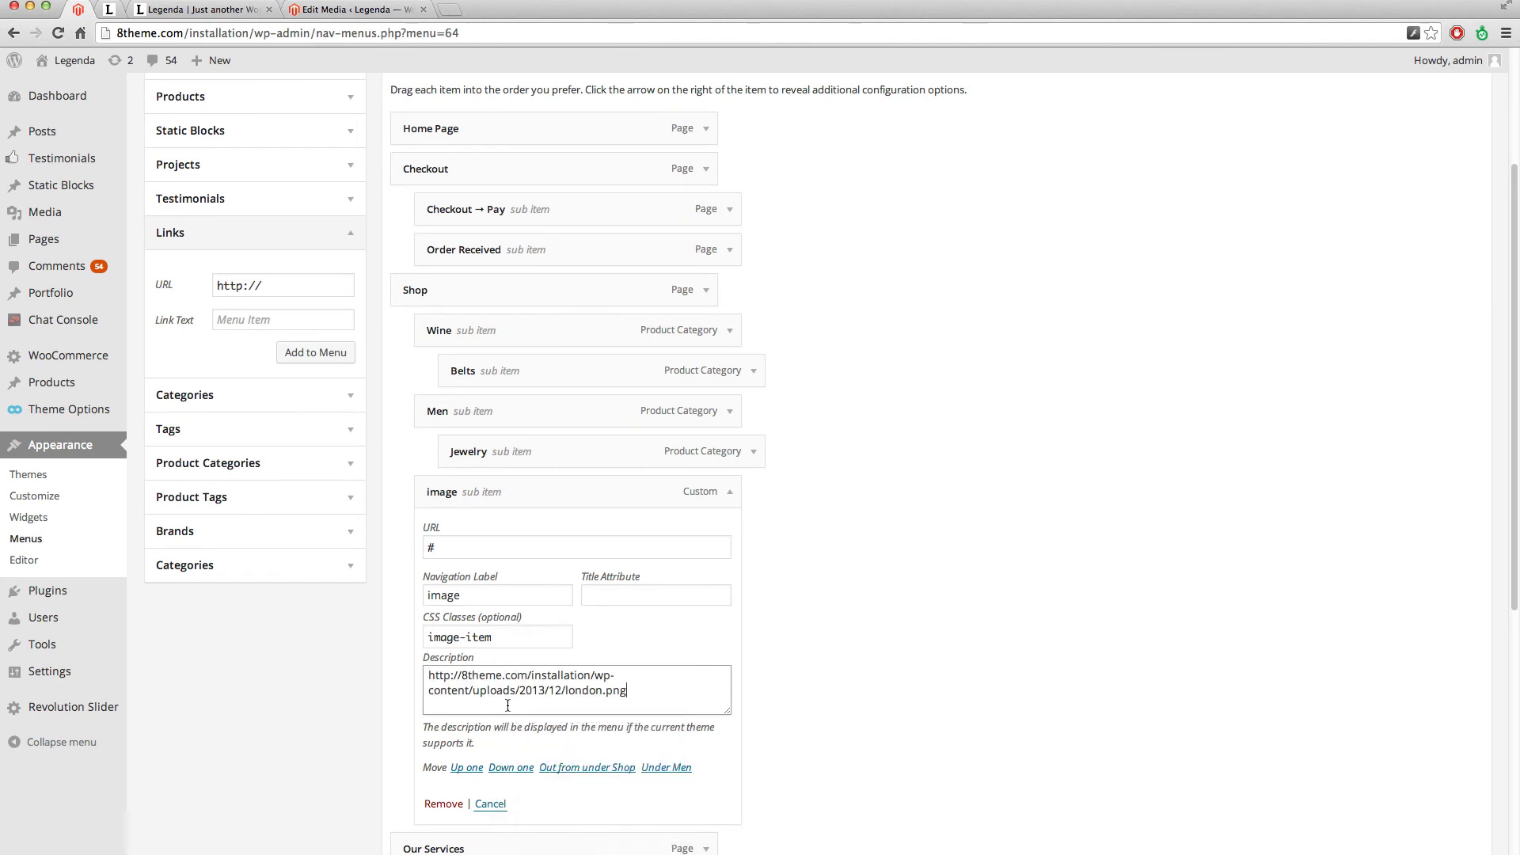
{"action": "scroll", "coordinate": [508, 704], "scroll_direction": "down", "scroll_amount": 1}
{"action": "scroll", "coordinate": [507, 705], "scroll_direction": "up", "scroll_amount": 5}
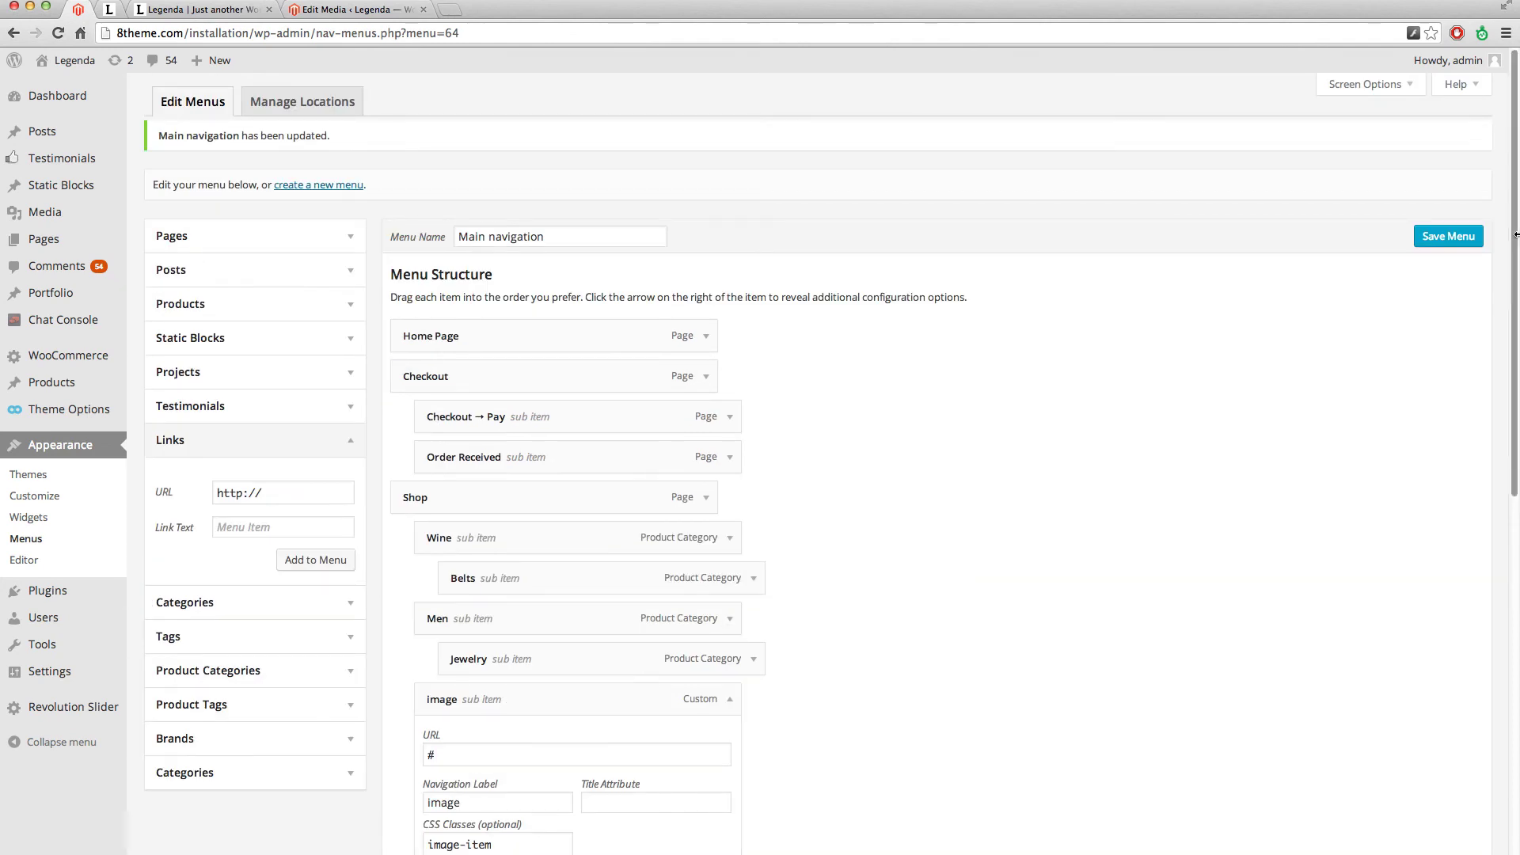
Save the Main navigation menu and reload the Legenda homepage to preview Shop.
{"action": "left_click", "coordinate": [1447, 239]}
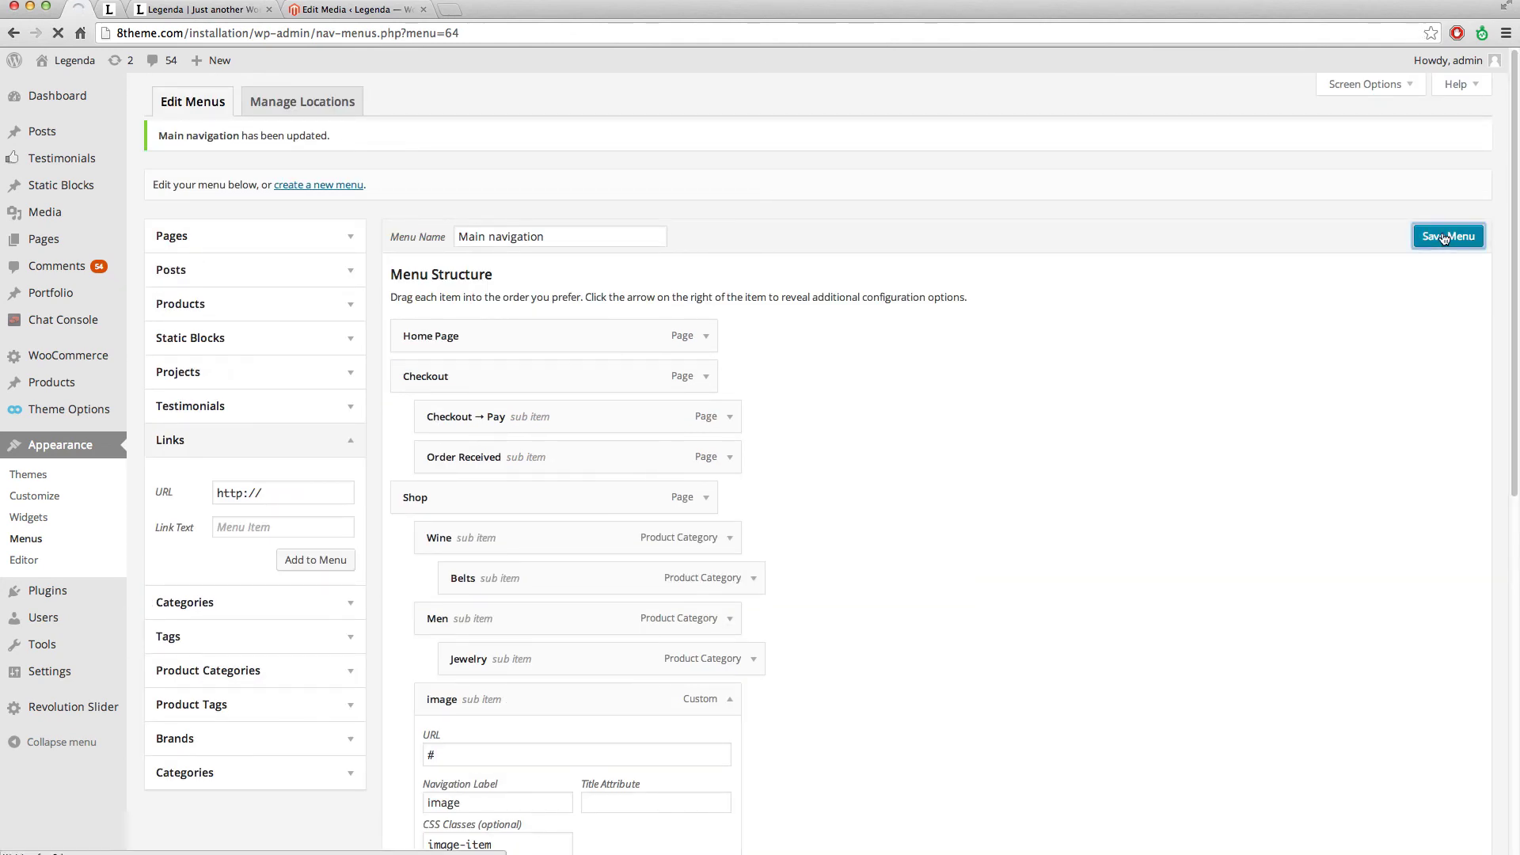
{"action": "left_click", "coordinate": [227, 12]}
{"action": "left_click", "coordinate": [58, 34]}
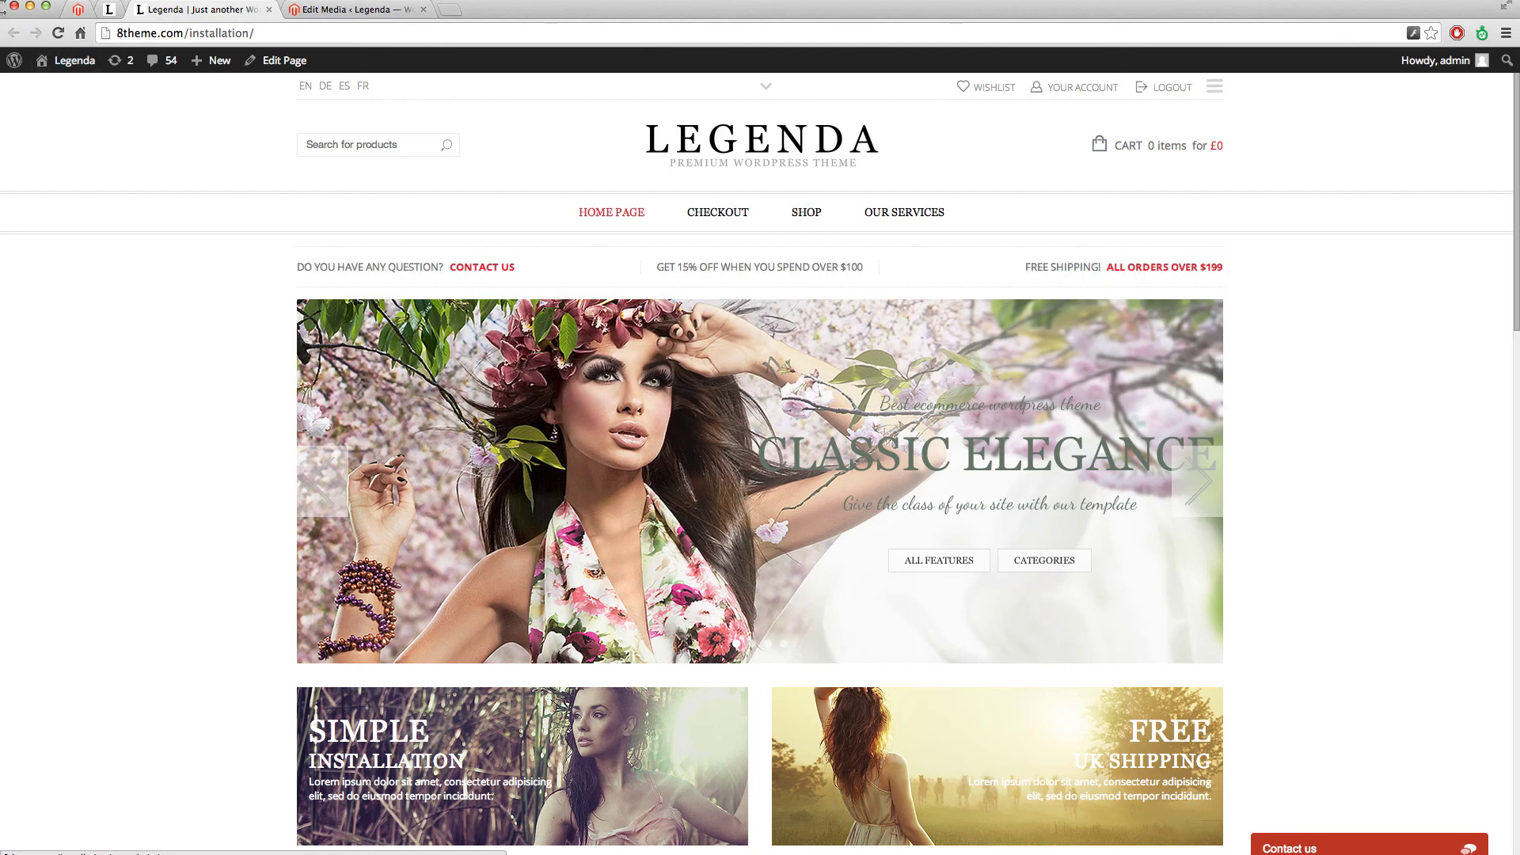
Go back to the Menus admin tab and expand the Links box.
{"action": "left_click", "coordinate": [80, 10]}
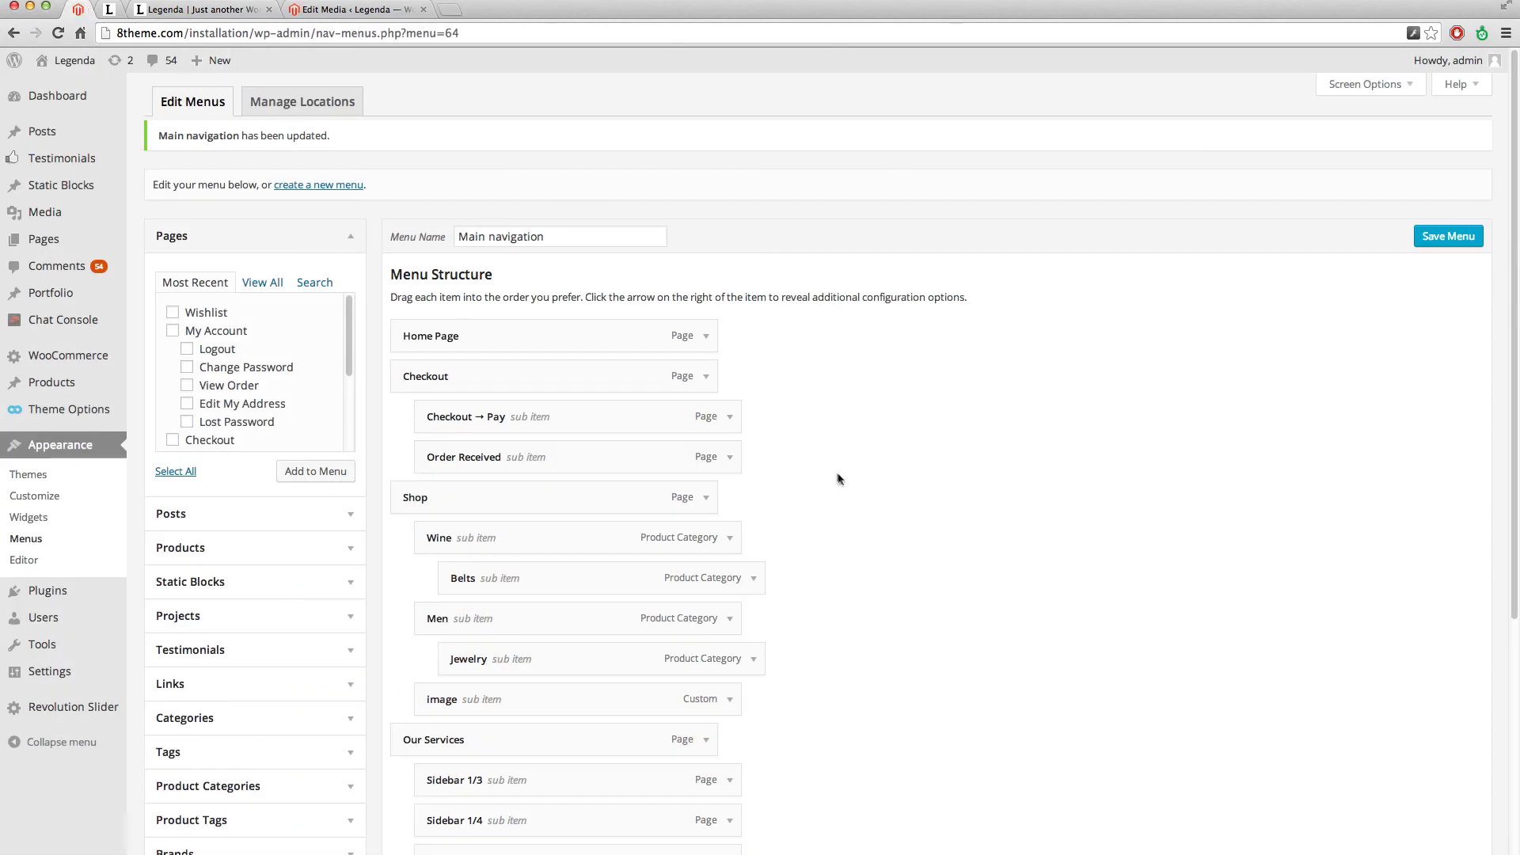
{"action": "scroll", "coordinate": [849, 488], "scroll_direction": "down", "scroll_amount": 1}
{"action": "scroll", "coordinate": [849, 488], "scroll_direction": "down", "scroll_amount": 4}
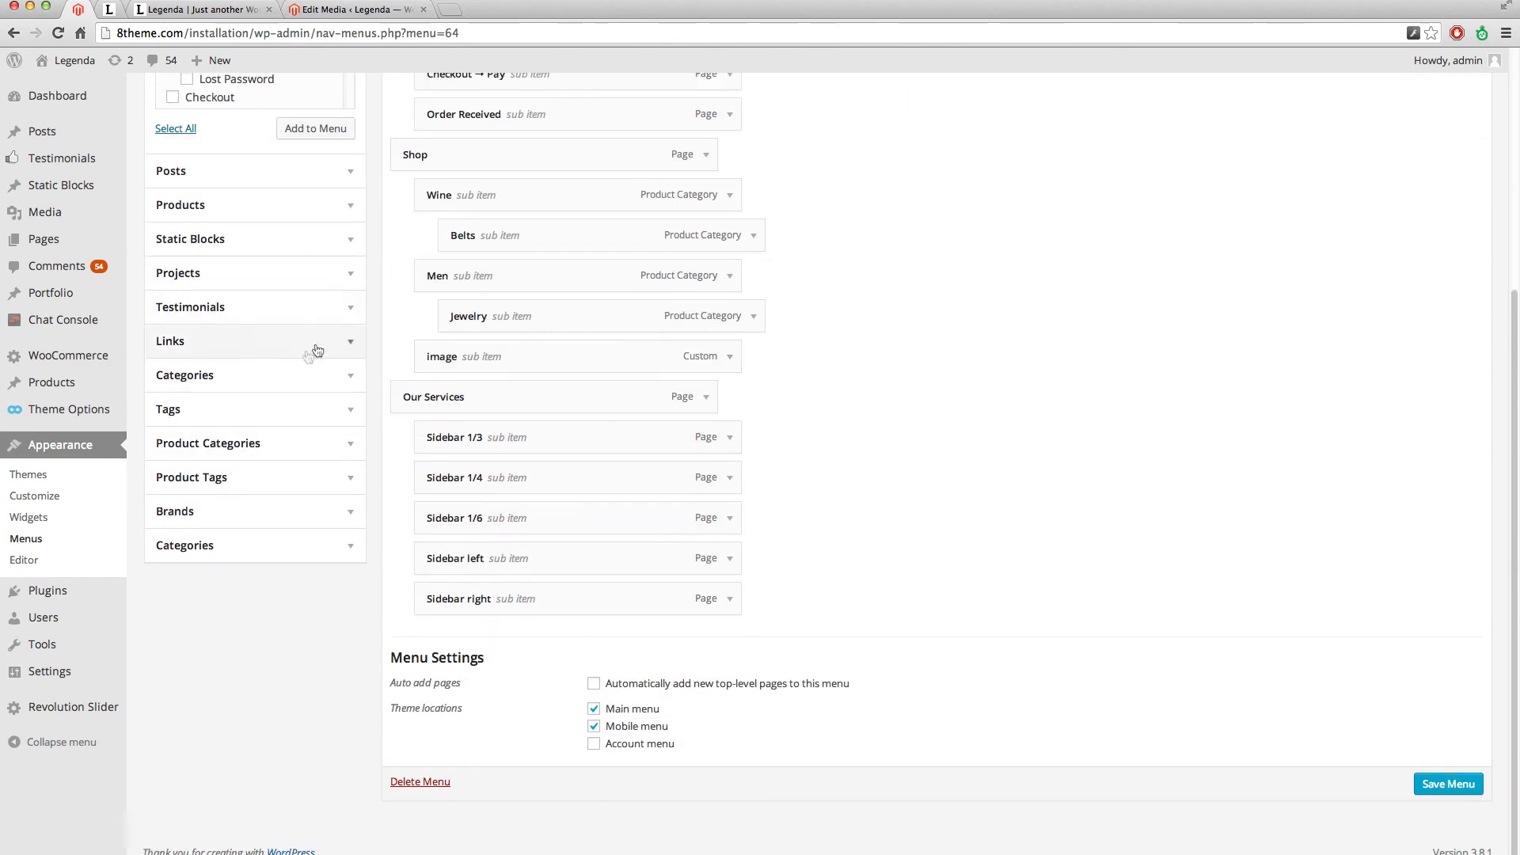
{"action": "left_click", "coordinate": [350, 343]}
Add a custom link with URL # to the Main navigation menu.
{"action": "left_click_drag", "start_coordinate": [279, 150], "coordinate": [203, 150]}
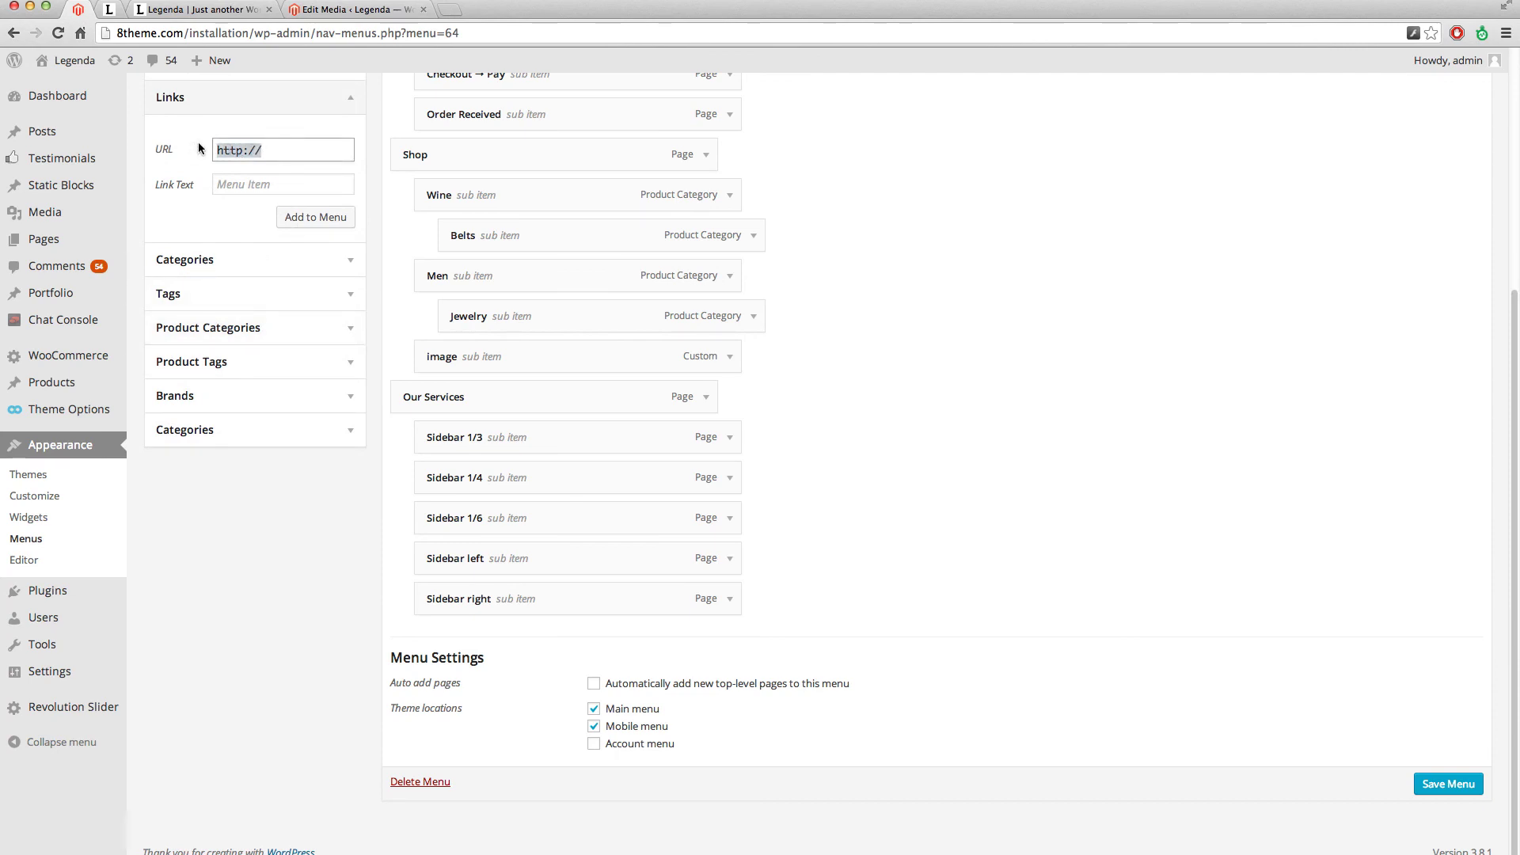
{"action": "type", "text": "#"}
{"action": "left_click", "coordinate": [236, 184]}
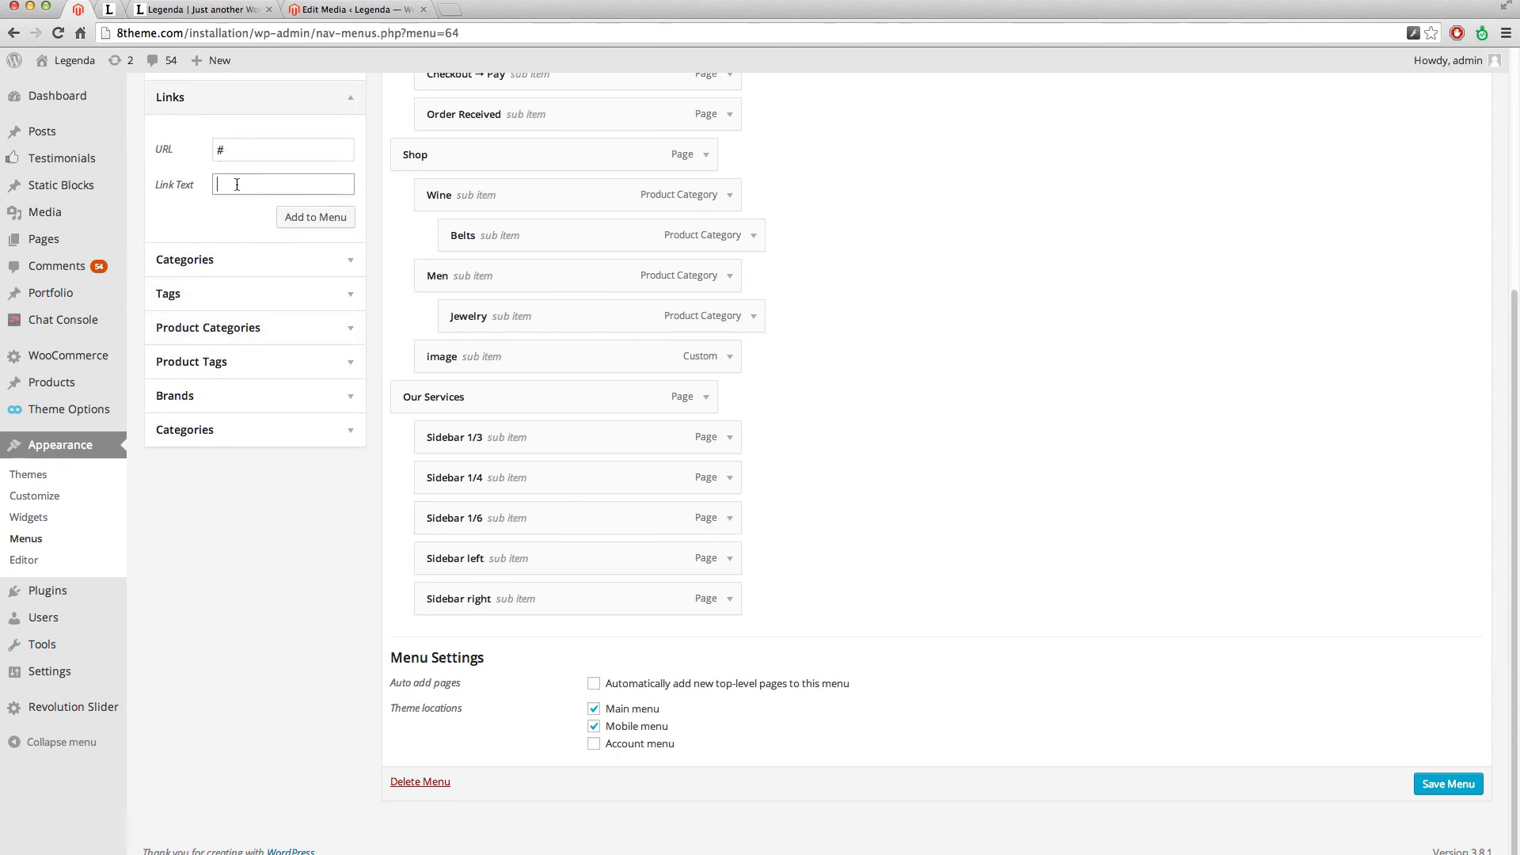
{"action": "left_click", "coordinate": [309, 216]}
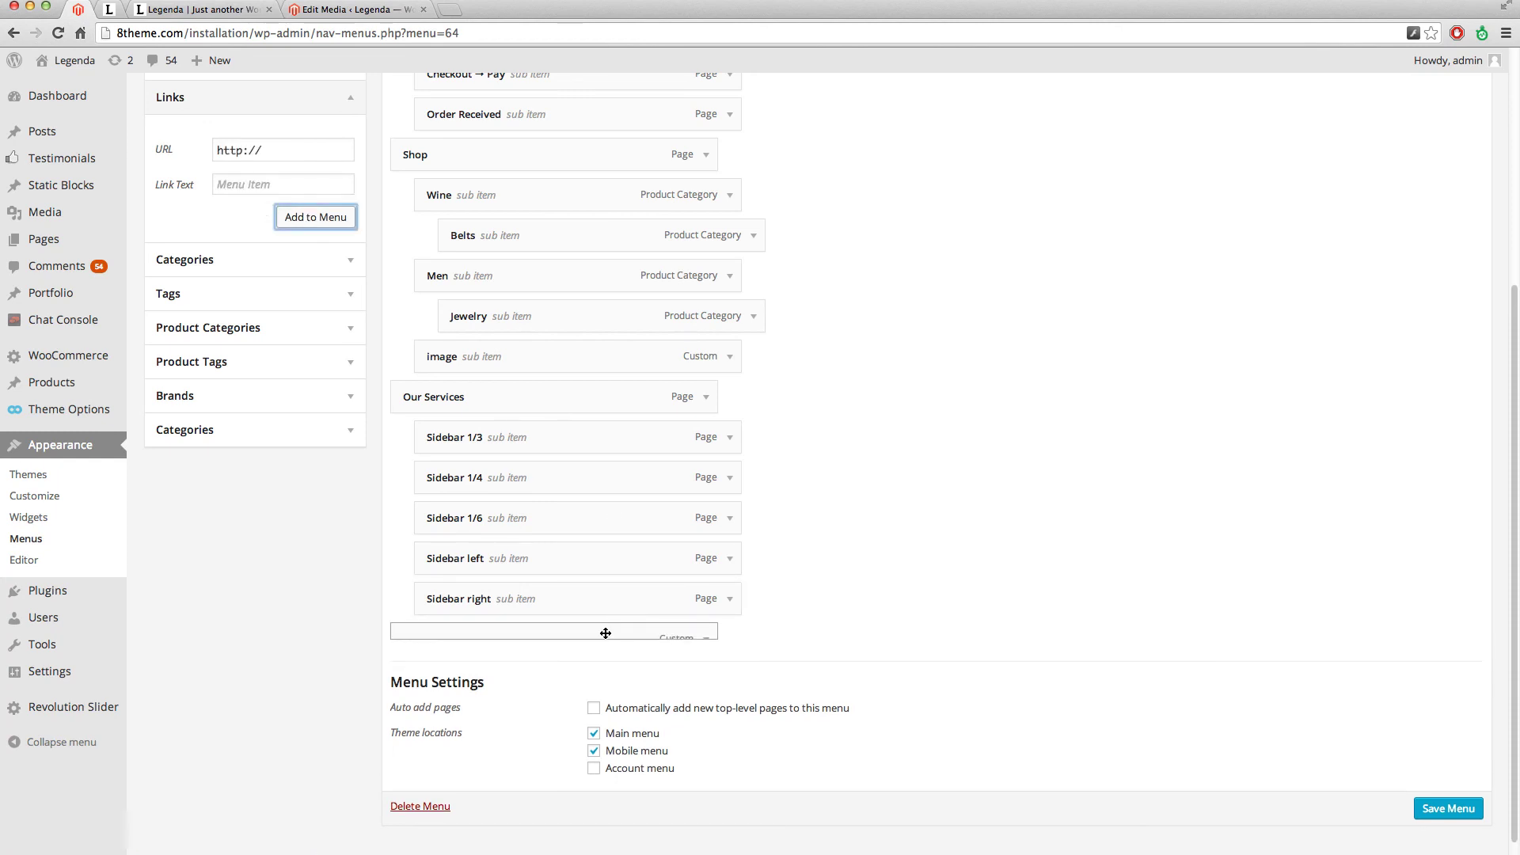
Move the new link below Jewelry, nest the image item under it, and expand it.
{"action": "left_click_drag", "start_coordinate": [604, 633], "coordinate": [567, 345]}
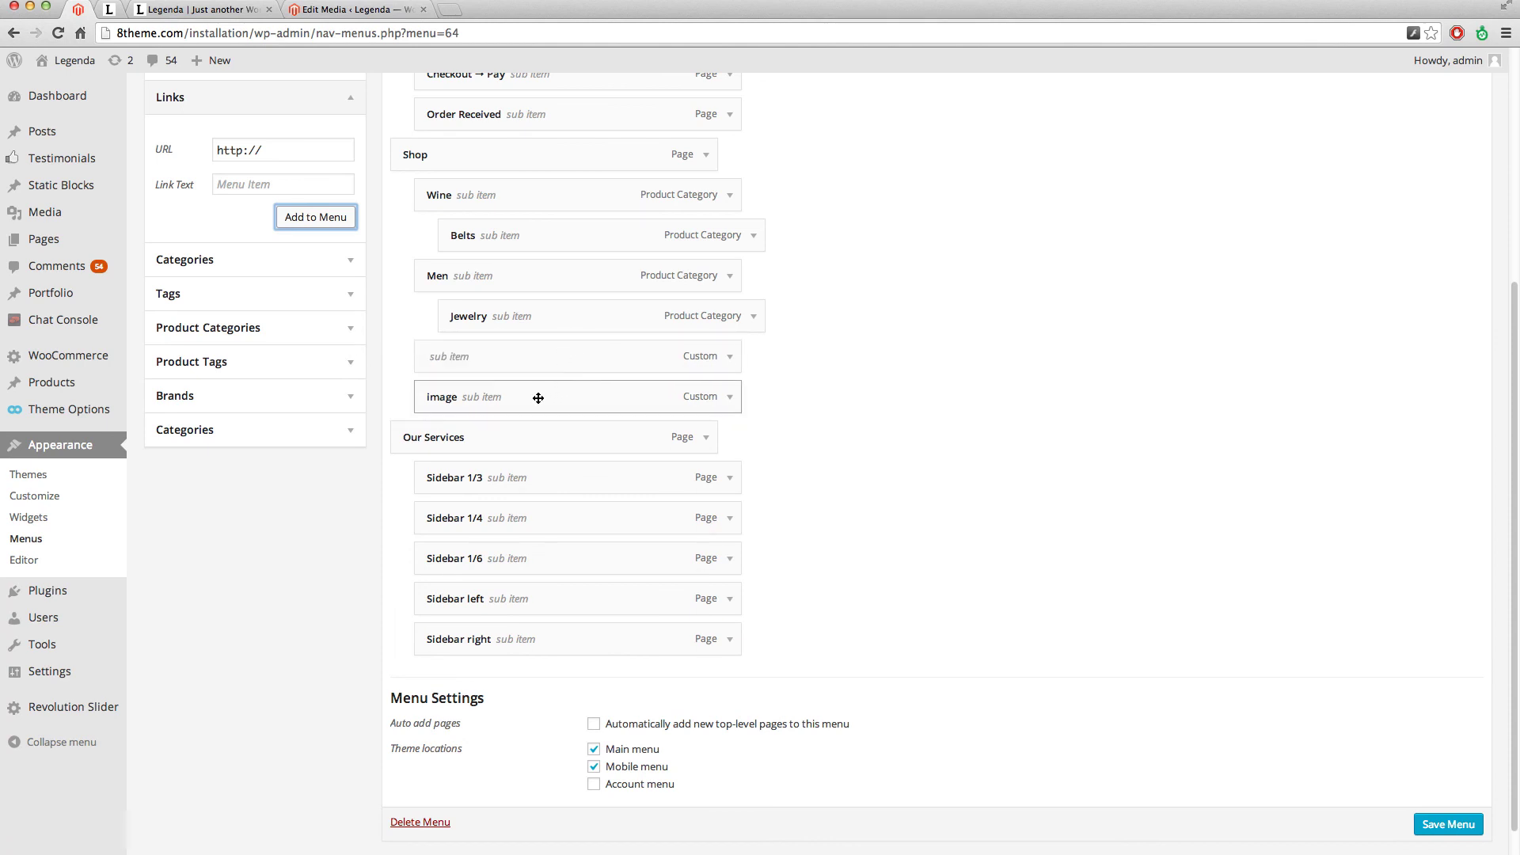
{"action": "left_click_drag", "start_coordinate": [537, 398], "coordinate": [566, 397]}
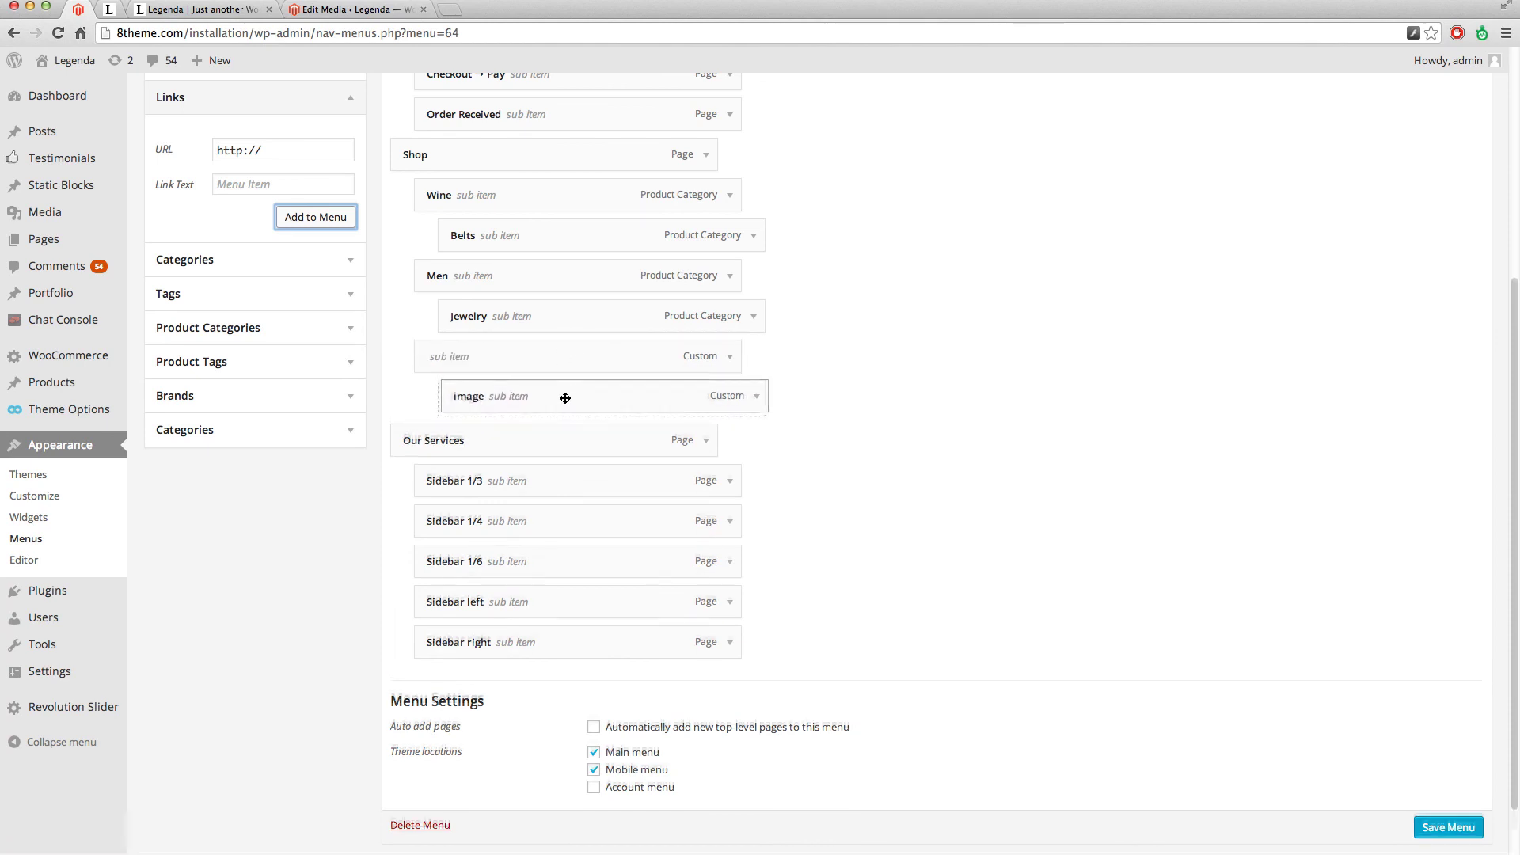
{"action": "left_click", "coordinate": [731, 357]}
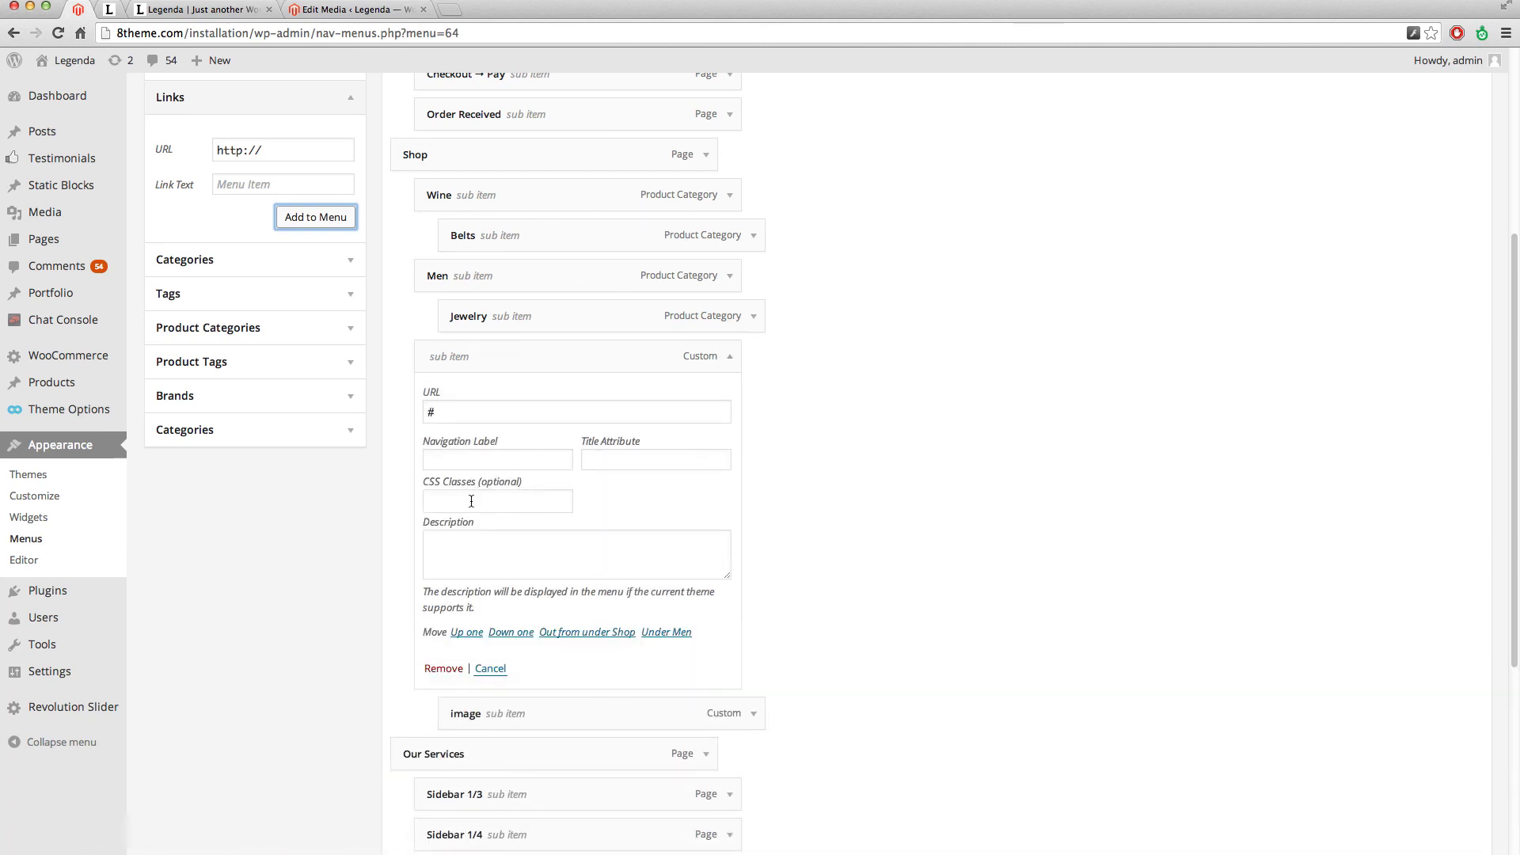
Enter et-col3 in the custom link's CSS Classes field and save the Main navigation menu.
{"action": "left_click", "coordinate": [471, 499]}
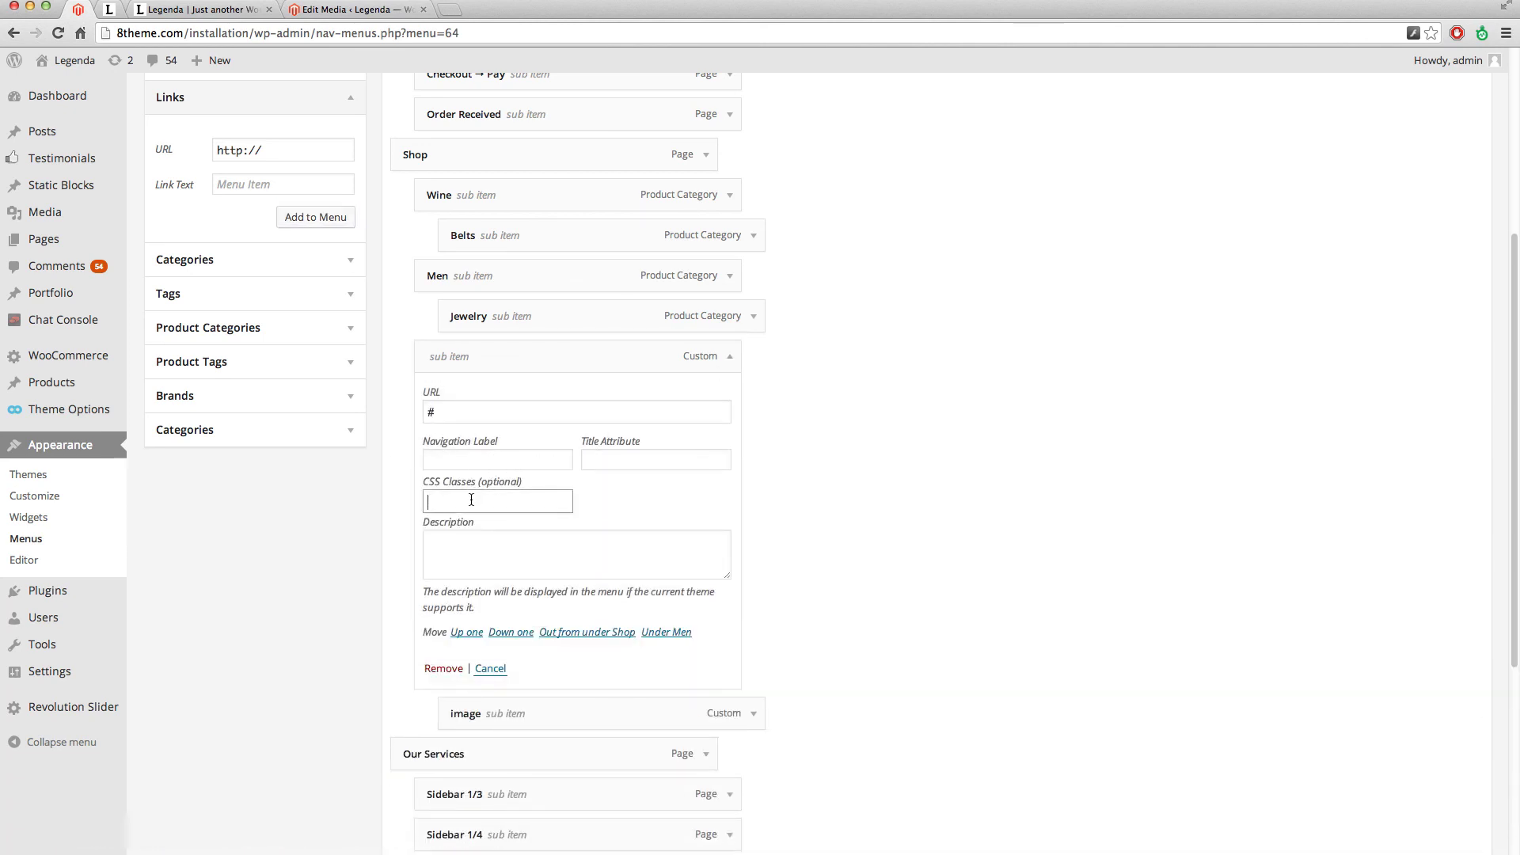
{"action": "type", "text": "et-col3"}
{"action": "scroll", "coordinate": [1177, 553], "scroll_direction": "up", "scroll_amount": 3}
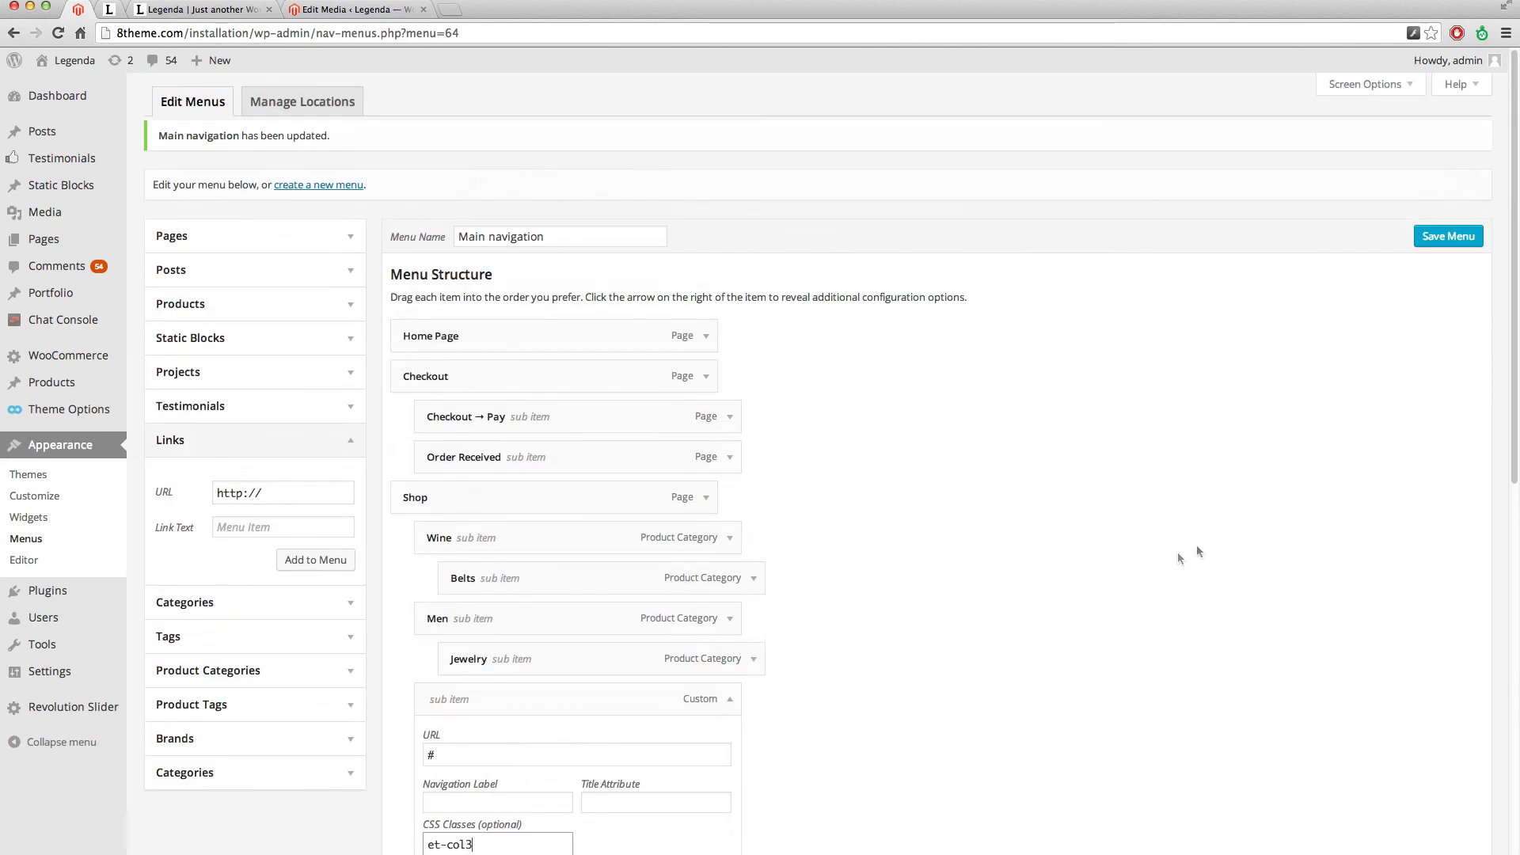
{"action": "left_click", "coordinate": [1449, 237]}
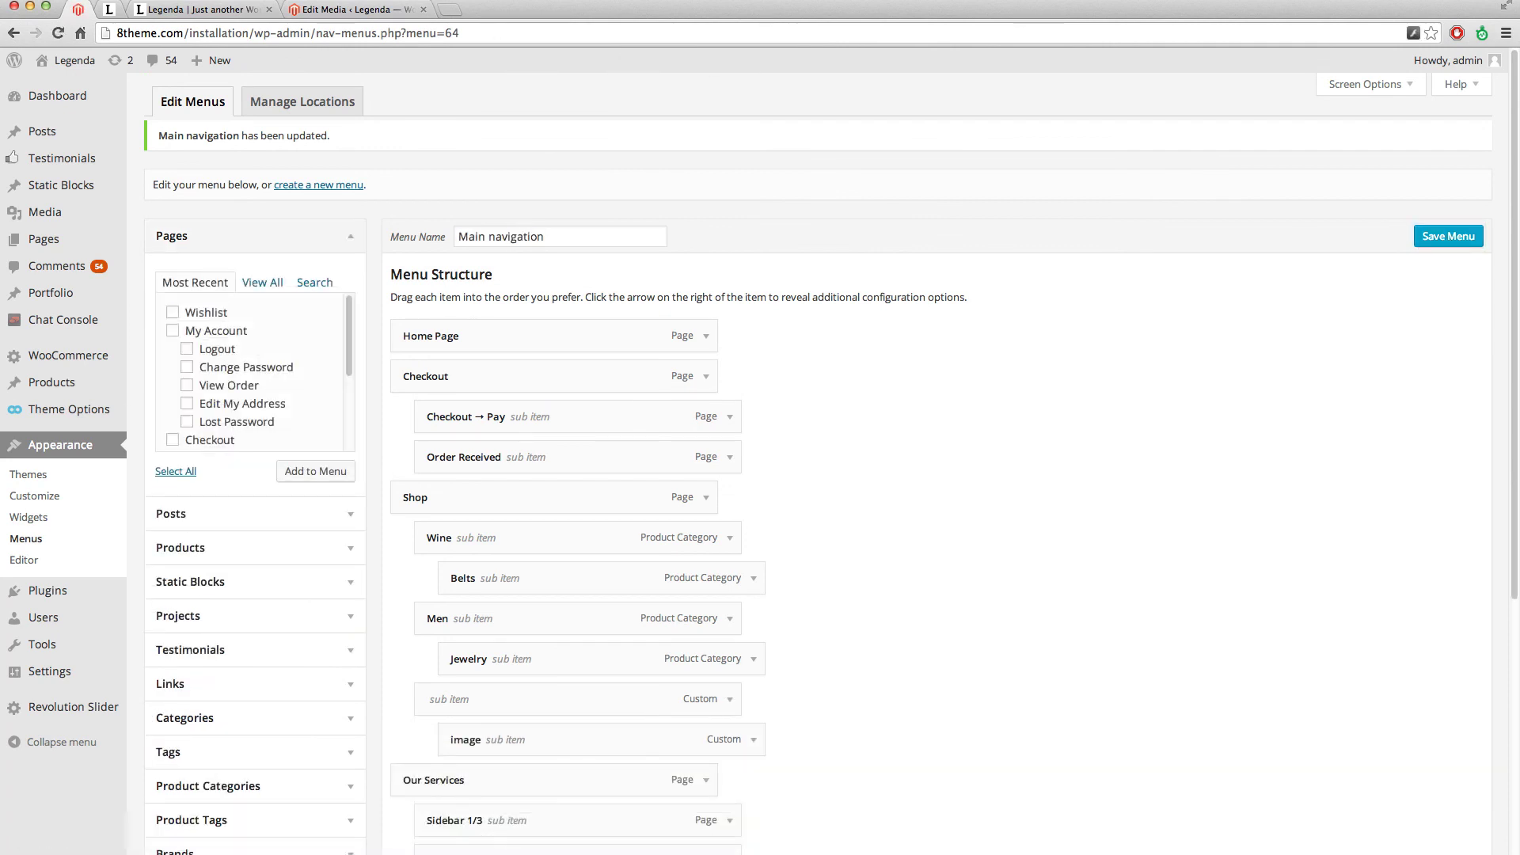
Reload the Legenda homepage to show the saved et-col3 menu layout.
{"action": "left_click", "coordinate": [57, 33]}
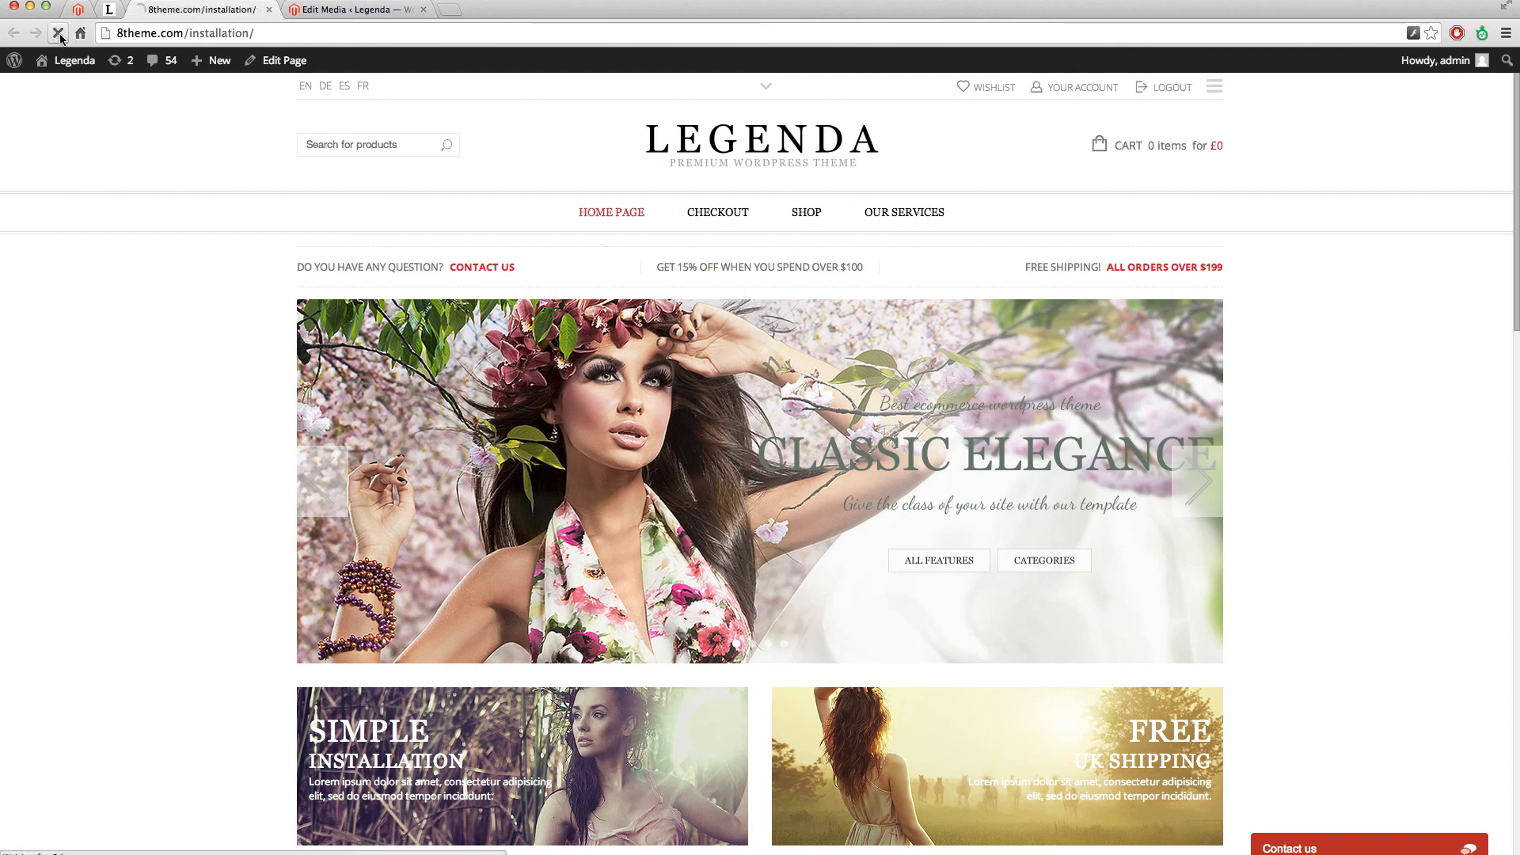